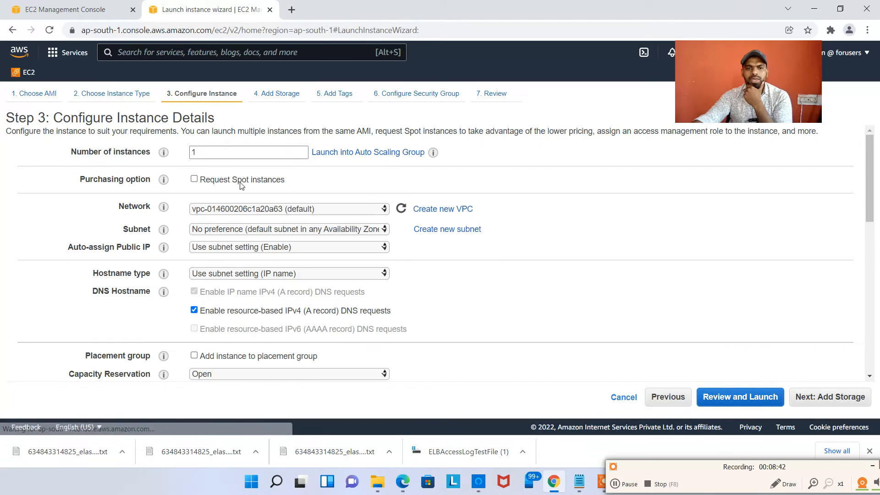
Set the number of instances to 3 and paste the full ec2-user-data.sh script from Notepad into the user data as text.
double_click(209, 152)
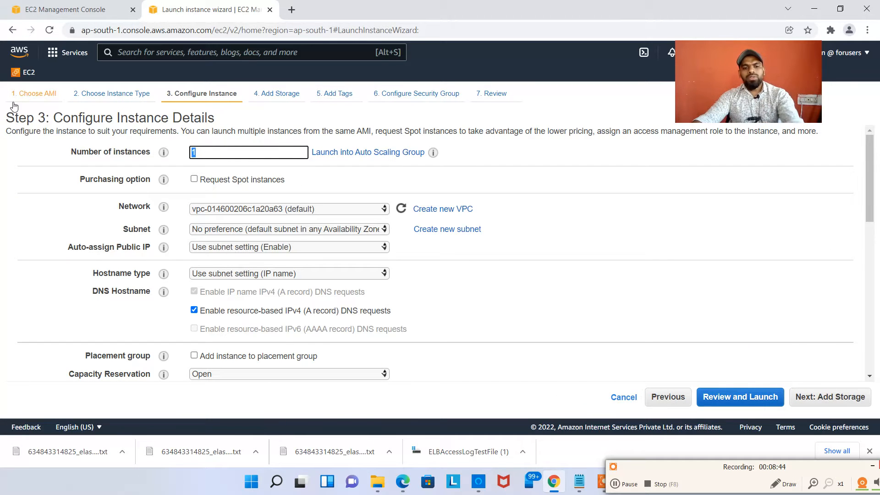
text(3)
scroll(709, 254, down, 10)
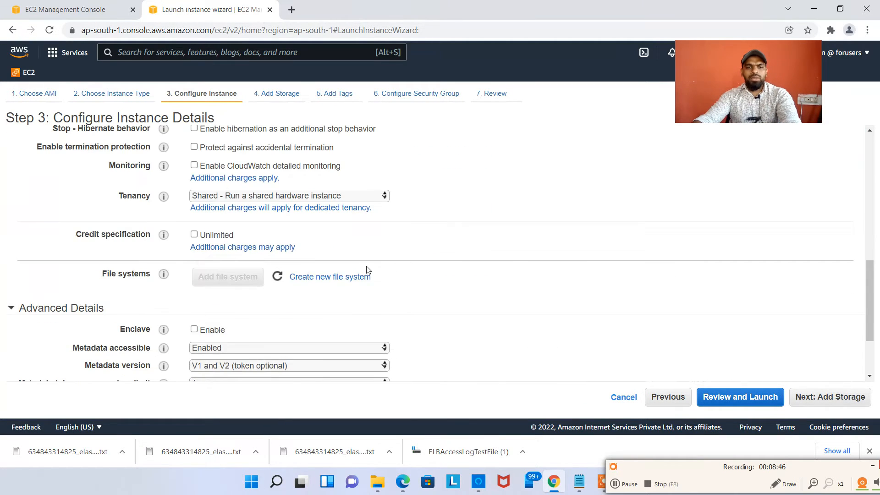
click(281, 340)
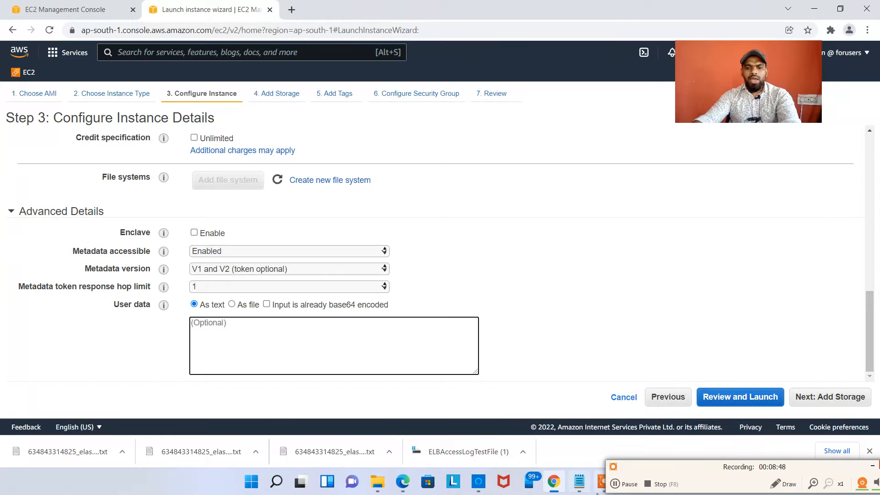
click(579, 481)
key(ctrl+a)
key(ctrl+c)
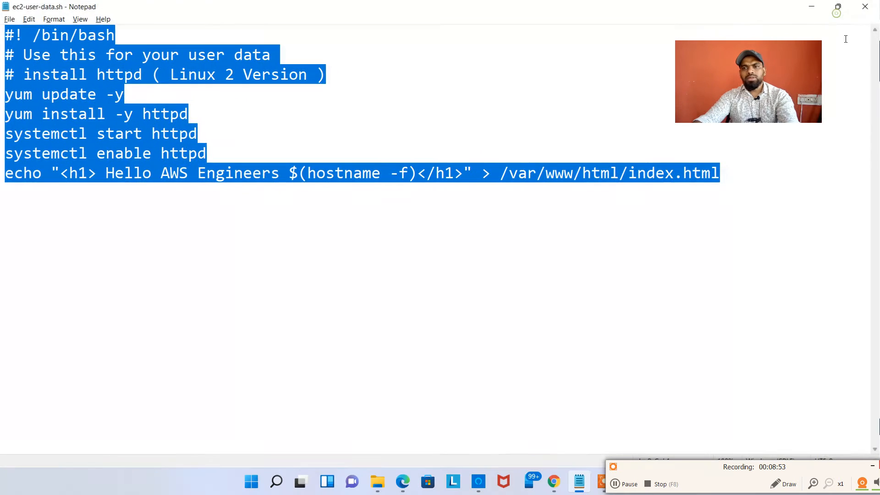
click(807, 8)
click(301, 330)
key(ctrl+v)
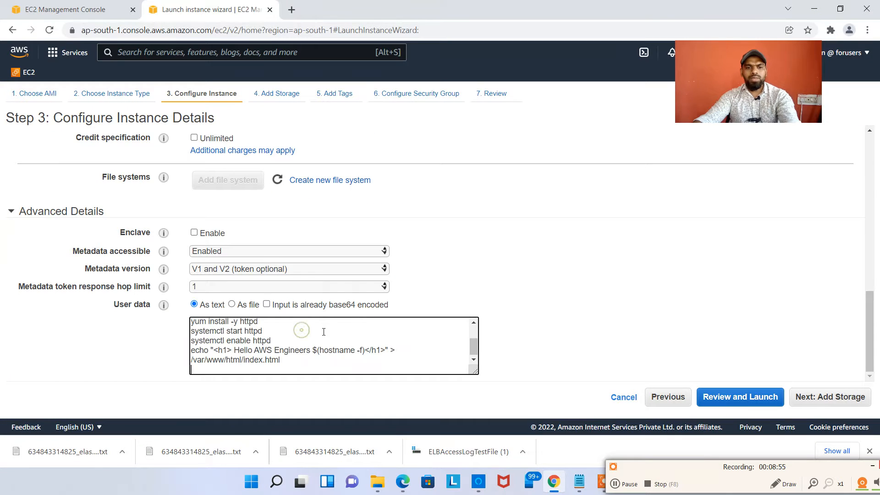
scroll(393, 355, up, 3)
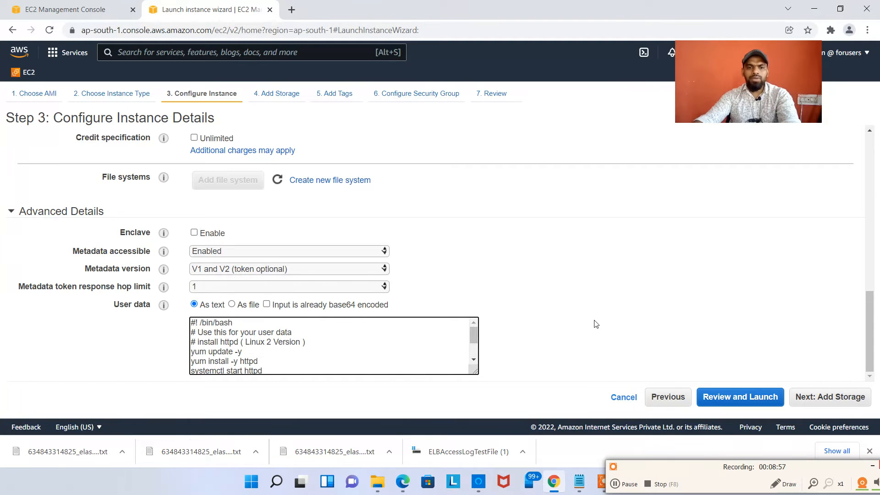
Keep the default storage, add no tags, and proceed to the security group configuration.
click(825, 397)
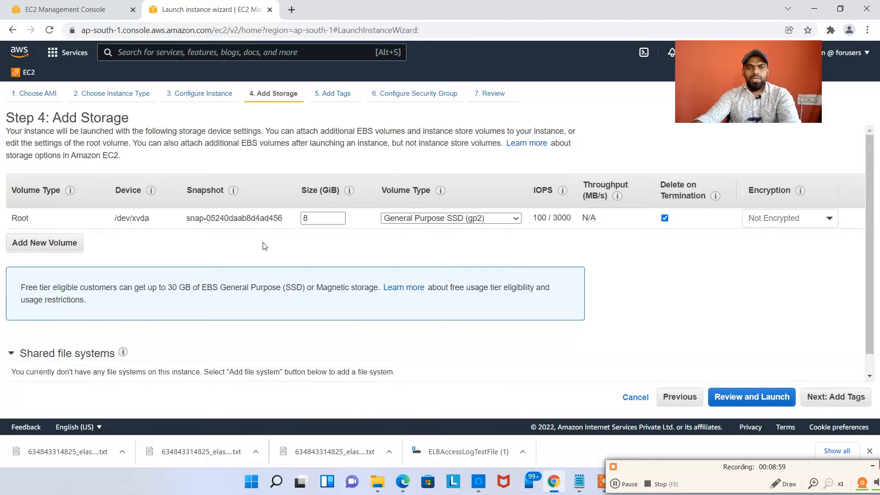
click(842, 397)
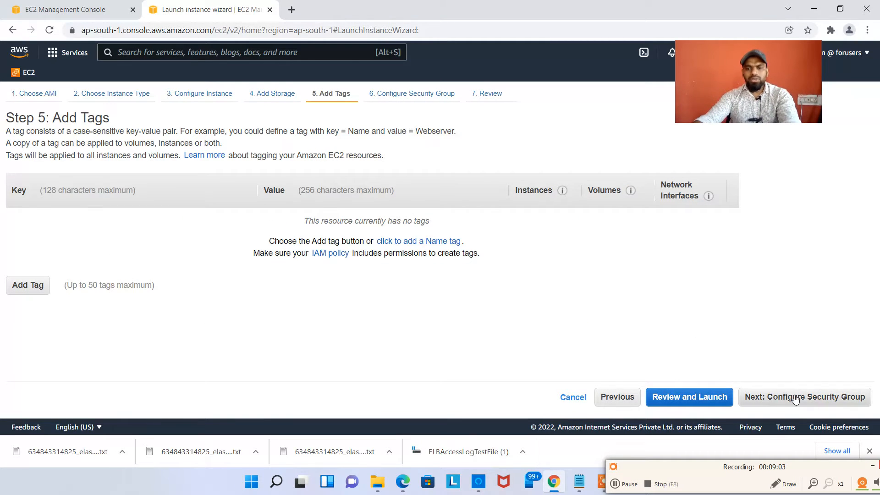
click(810, 398)
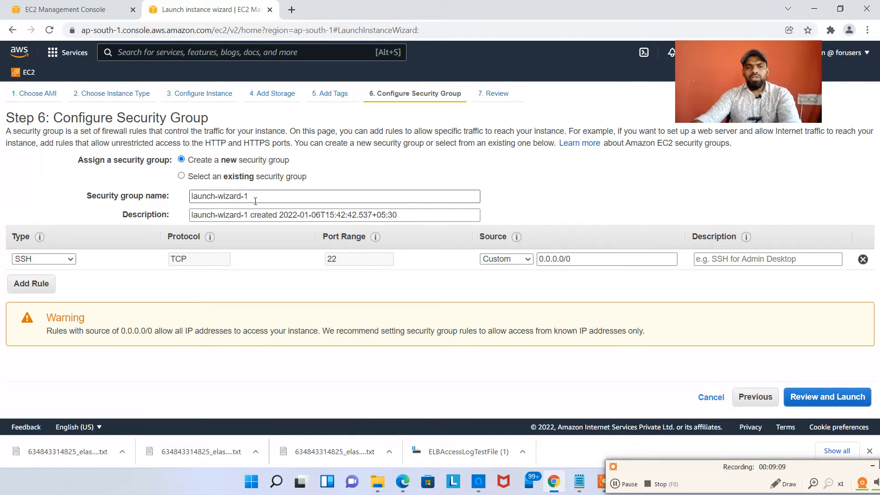
Set both the name and the description of the new security group to demoec2instancesecuritygroup.
drag(259, 199, 80, 200)
text(d)
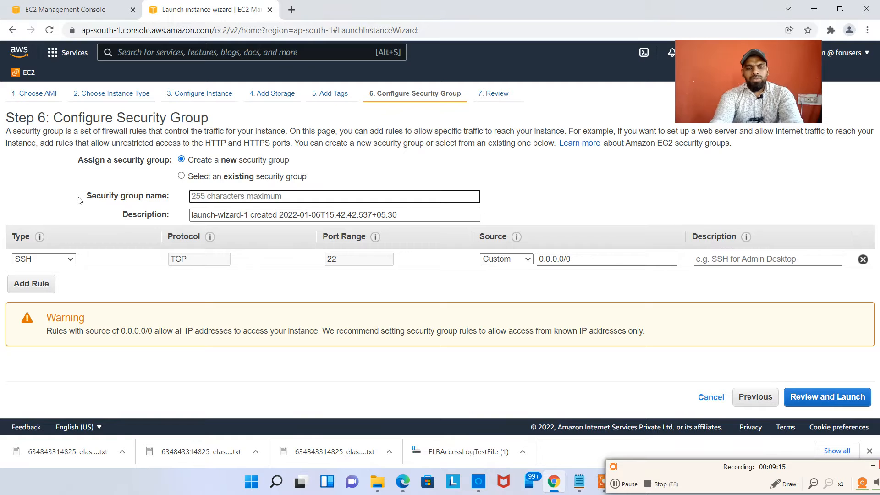
text(emoec2instancesecuritygroup)
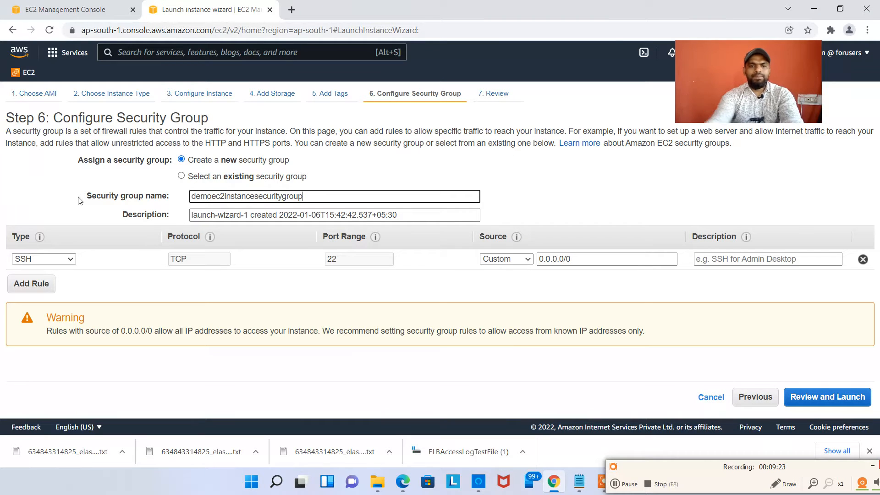
double_click(320, 197)
key(ctrl+c)
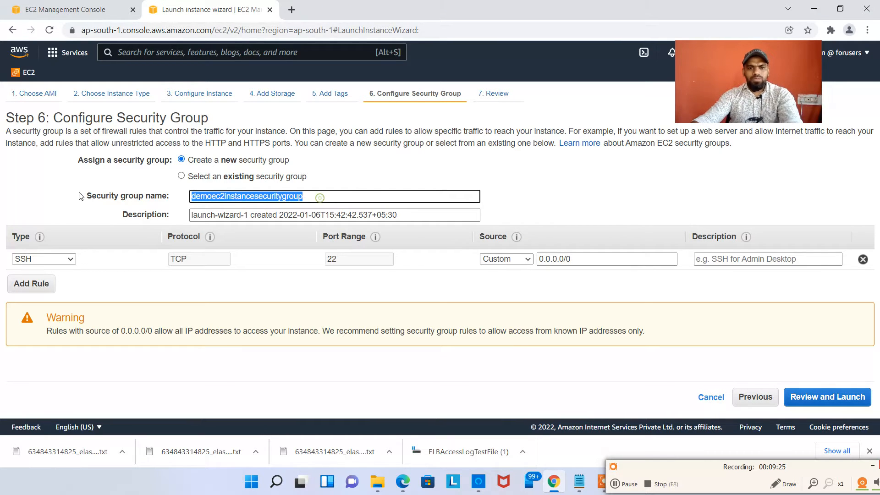
triple_click(424, 216)
key(ctrl+v)
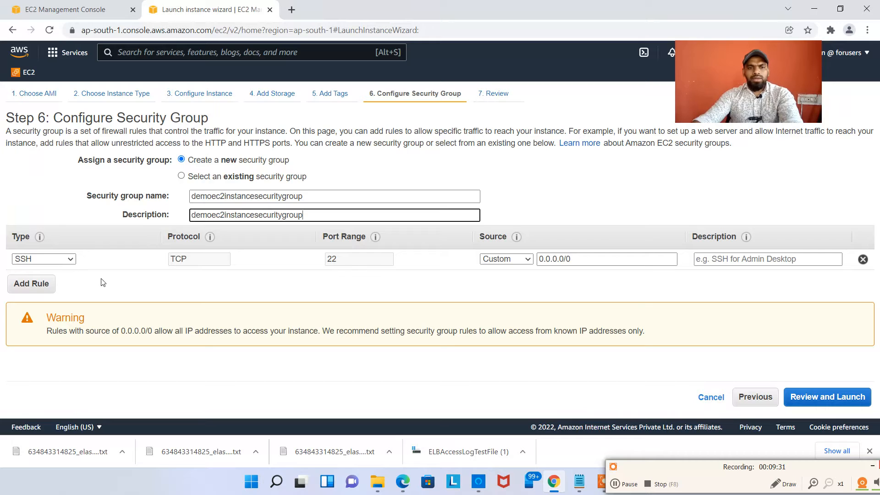
click(119, 281)
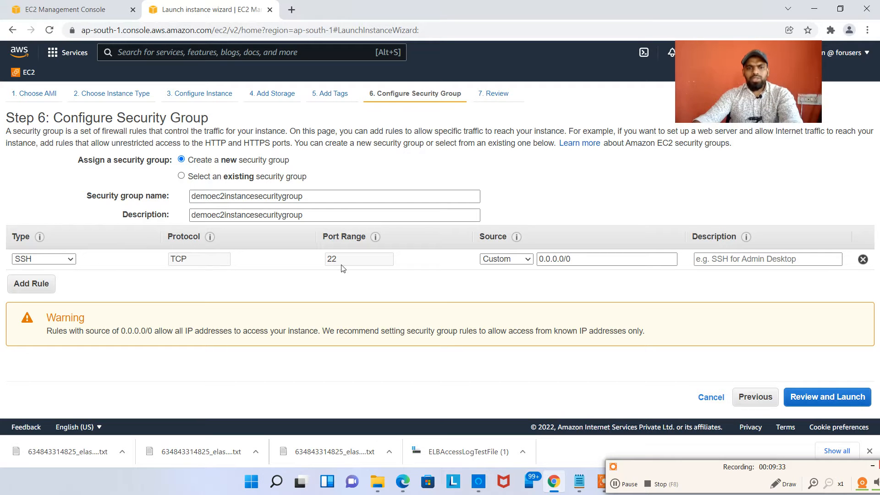
Set the SSH rule's source to Anywhere and add an HTTP rule on port 80 with source Anywhere.
click(507, 262)
click(512, 279)
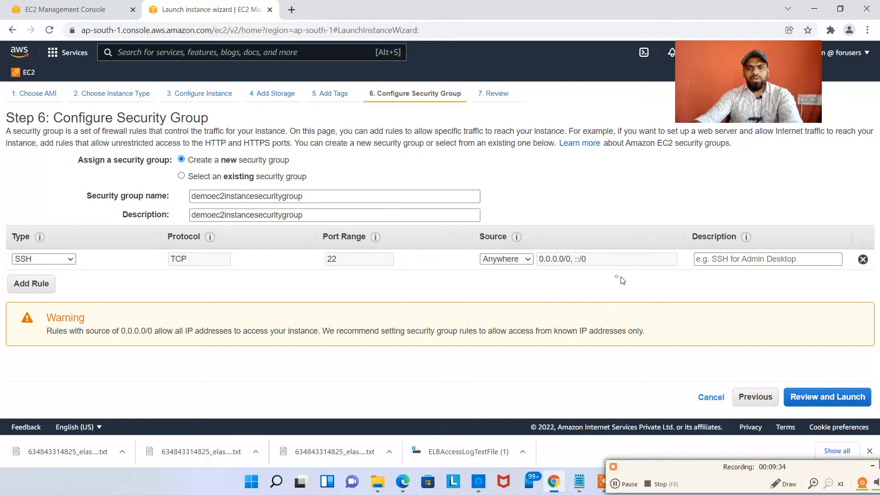
click(42, 287)
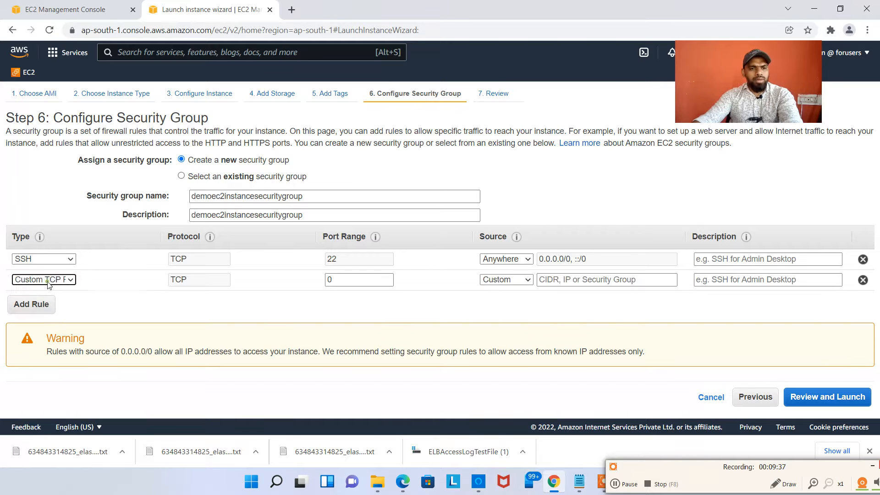
click(59, 284)
click(40, 255)
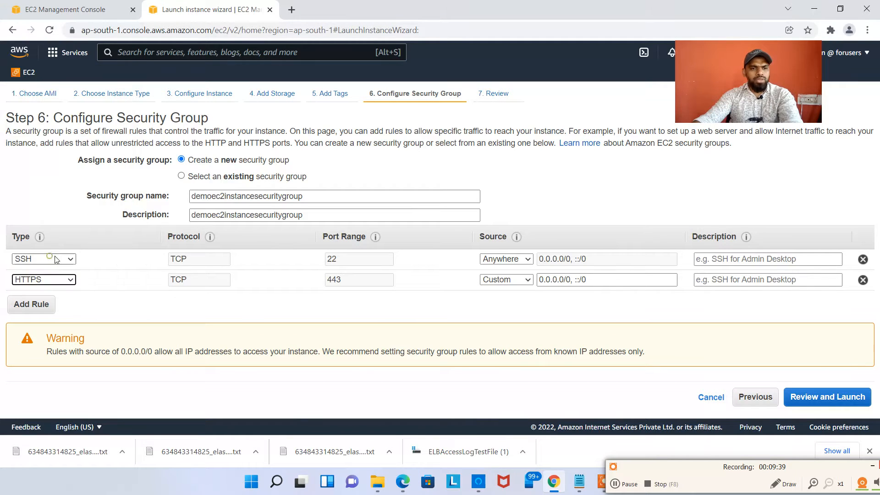
click(54, 281)
click(60, 216)
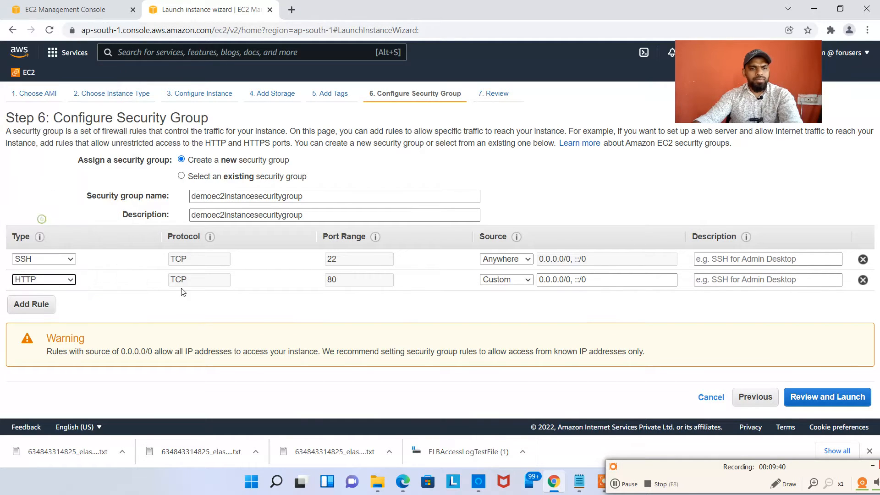
click(490, 280)
click(498, 300)
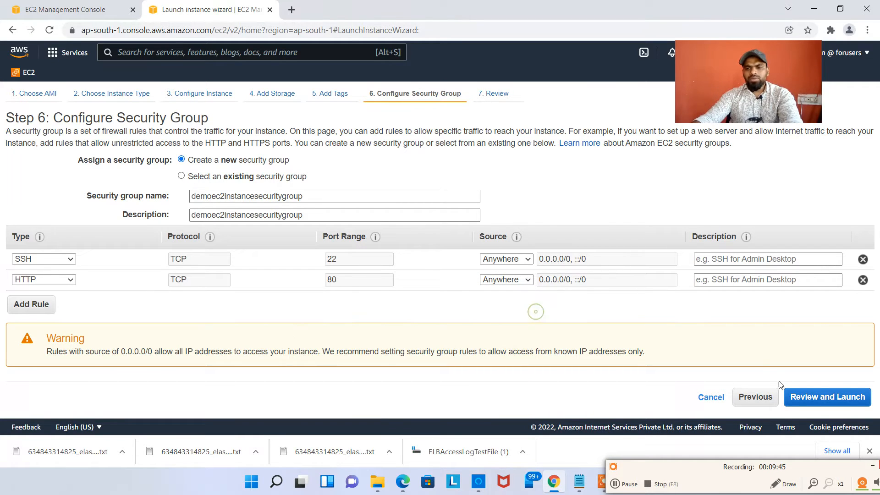
Launch the instances with an existing key pair, acknowledging access to its private key file.
click(854, 399)
click(847, 397)
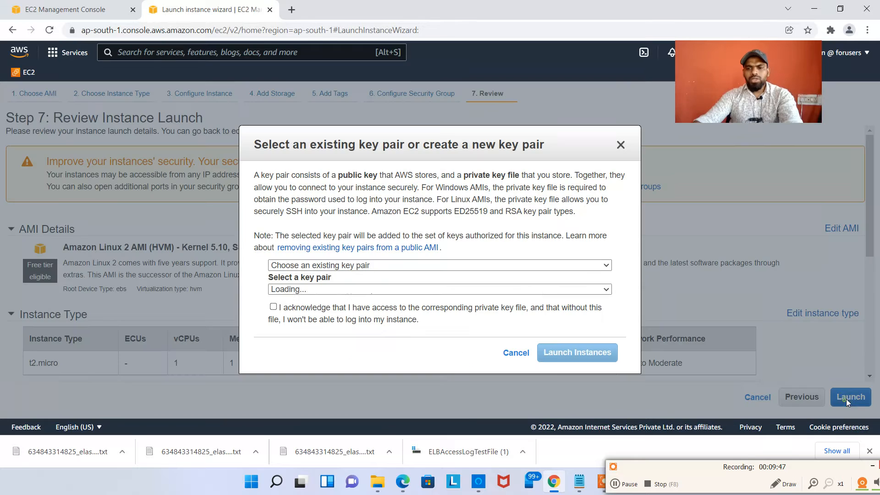
click(312, 305)
click(571, 355)
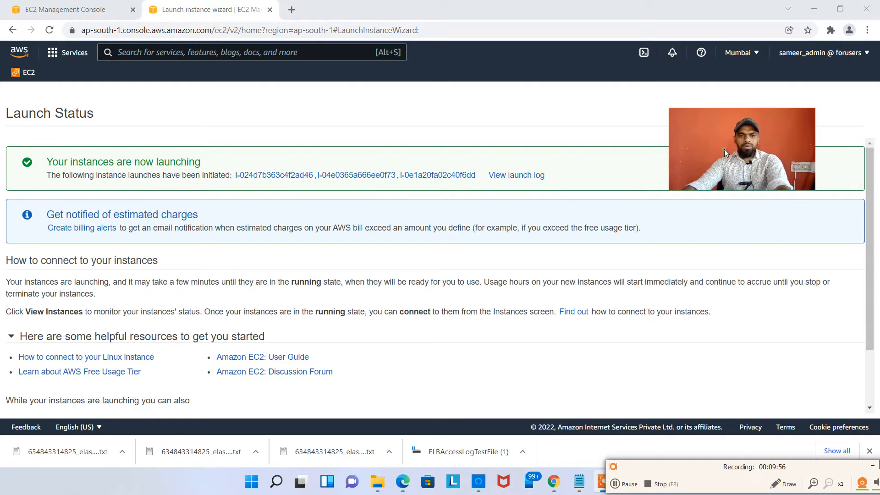
Open the instances list, filter it by Instance state = running, and enlarge the list area to show the filtered rows.
scroll(796, 361, down, 2)
click(816, 397)
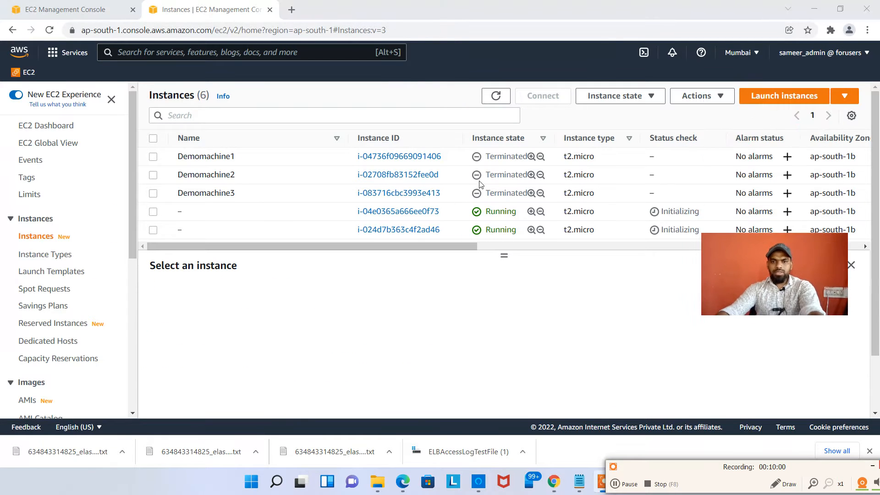
click(271, 117)
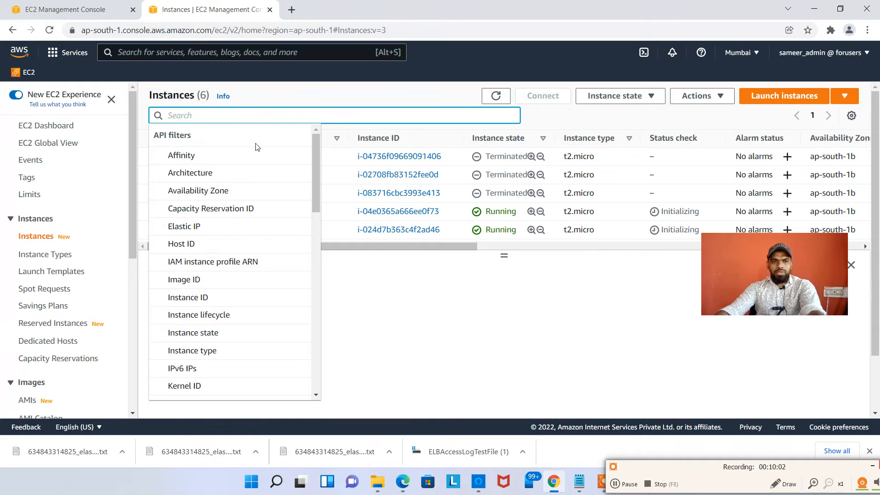
scroll(232, 297, down, 3)
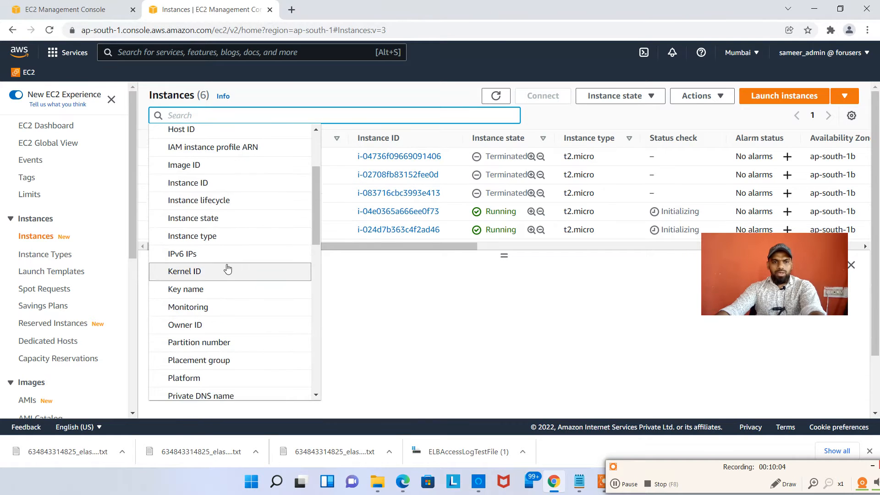
click(231, 219)
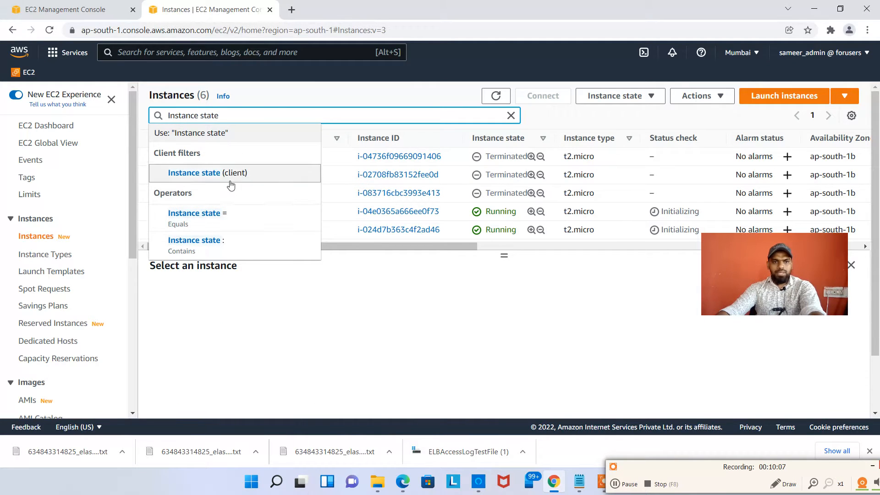
click(245, 223)
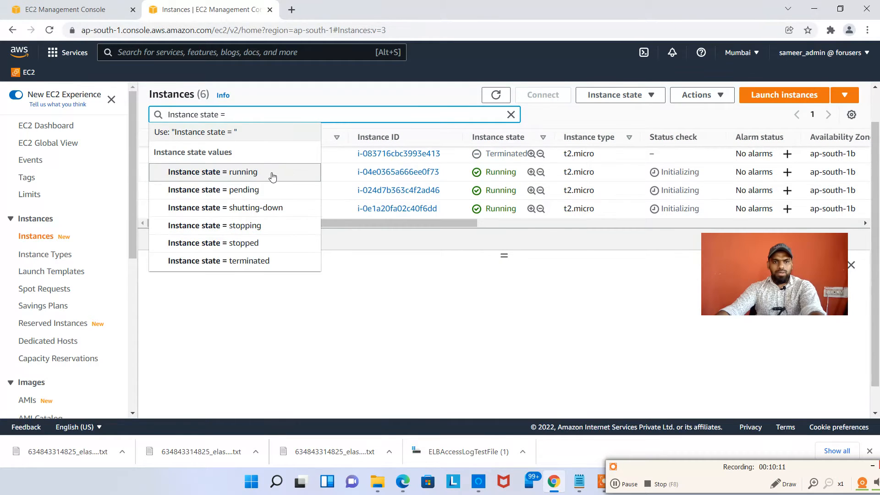
click(271, 174)
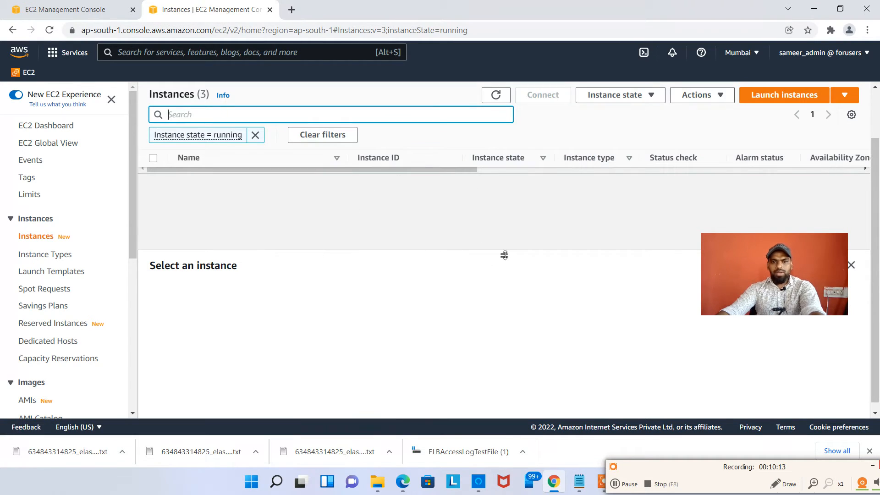
click(504, 255)
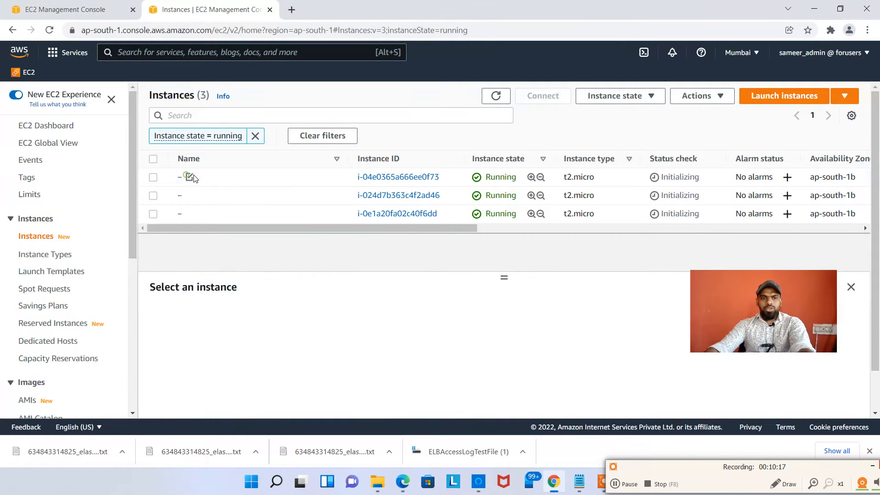
Name the first running instance DemoMachine1.
click(192, 177)
click(250, 197)
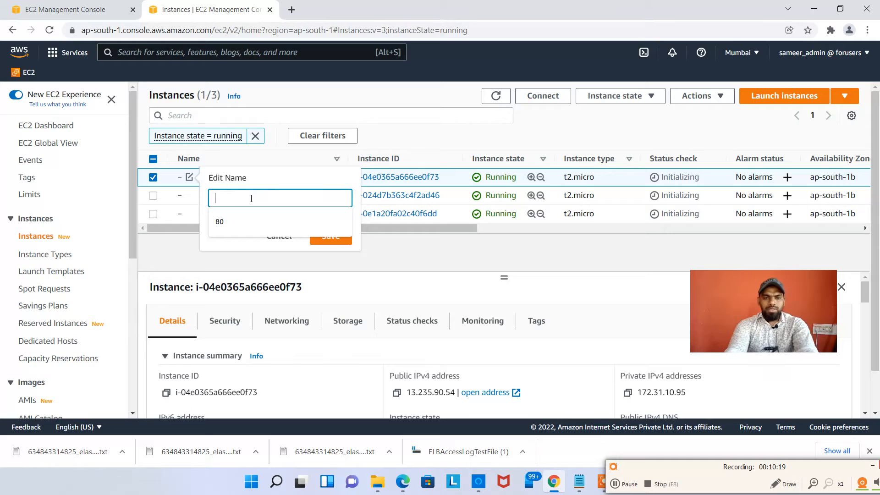
text(DemoMachine1)
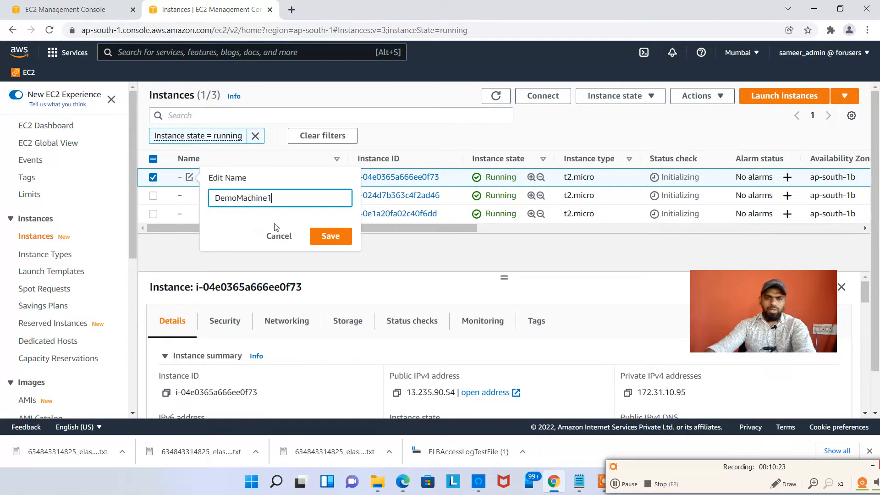
click(331, 236)
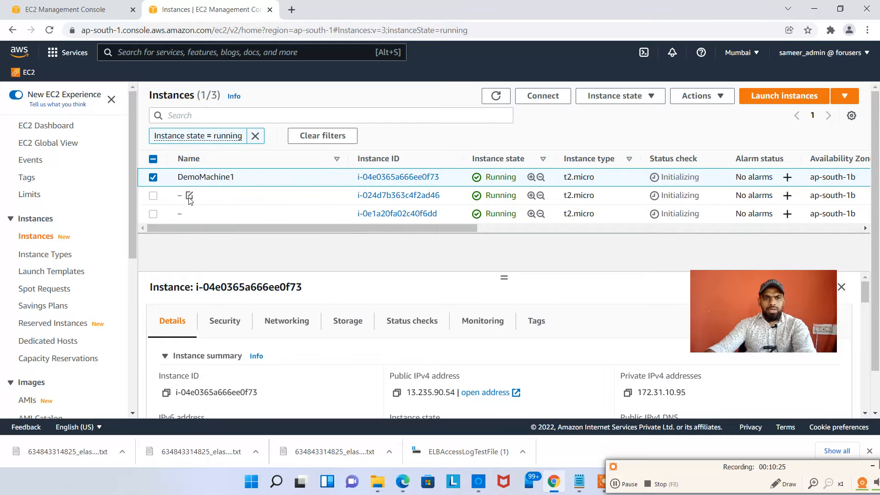
Name the second running instance DemoMachine2.
click(189, 196)
click(281, 219)
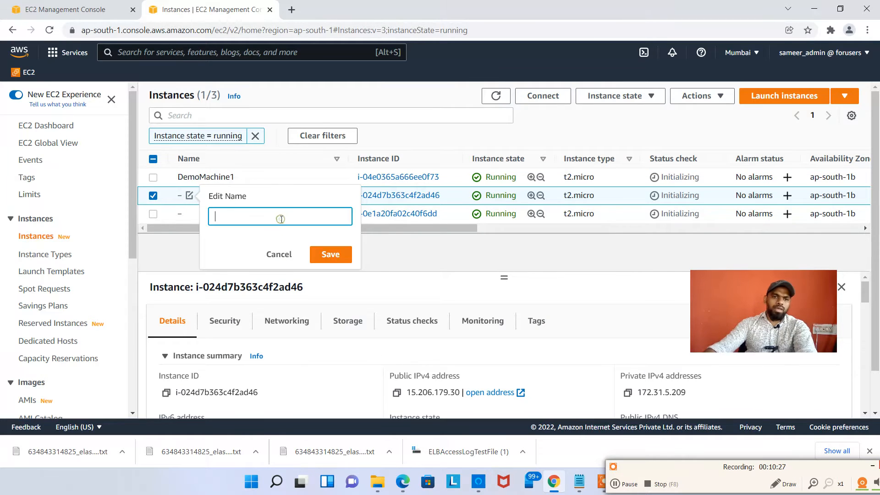
text(Demo)
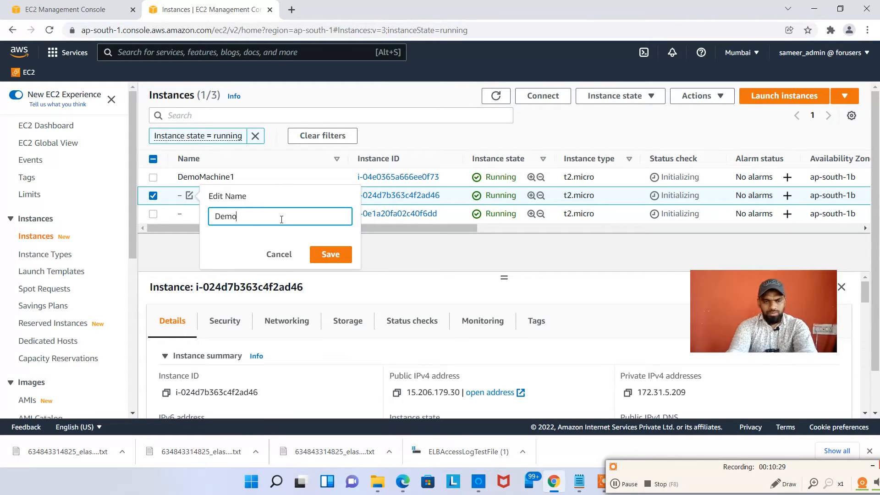
text(Machine2)
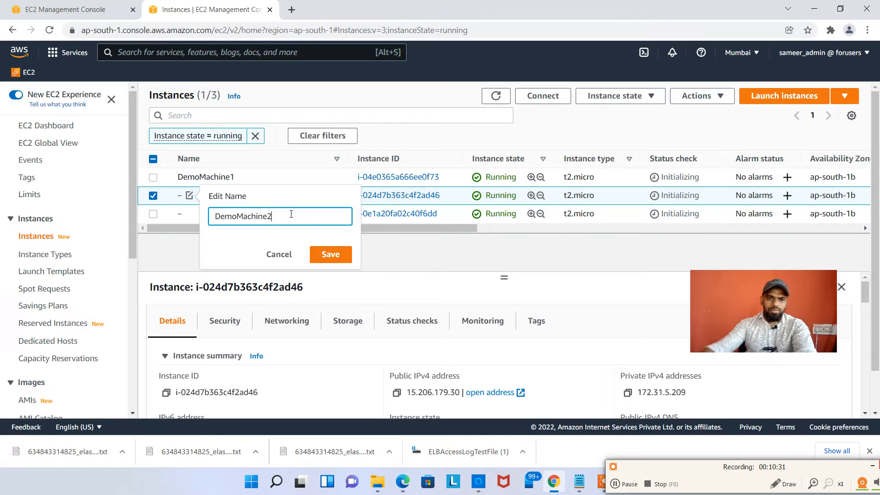
click(331, 251)
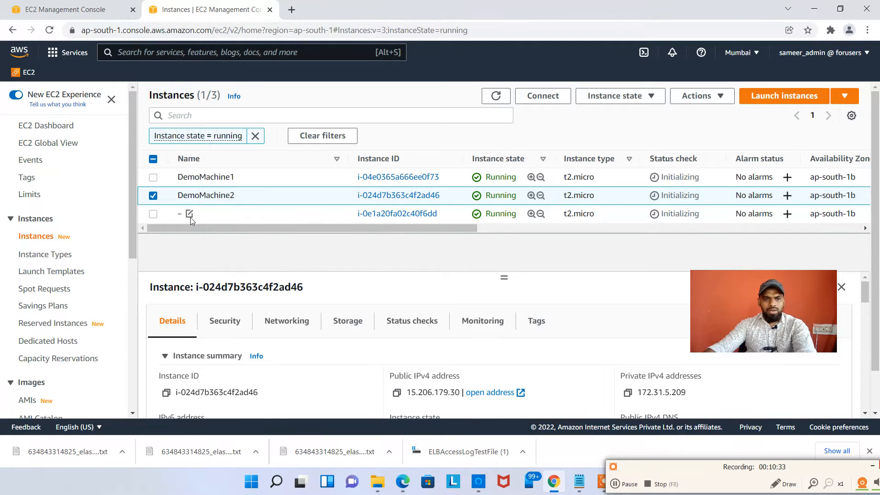
Name the third running instance DemoMachine3.
click(189, 214)
click(259, 232)
text(Demo)
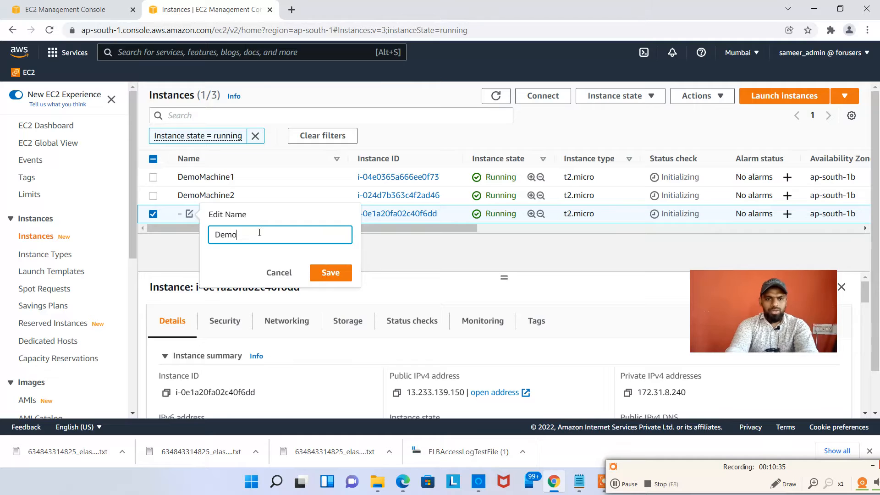
text(Machine2)
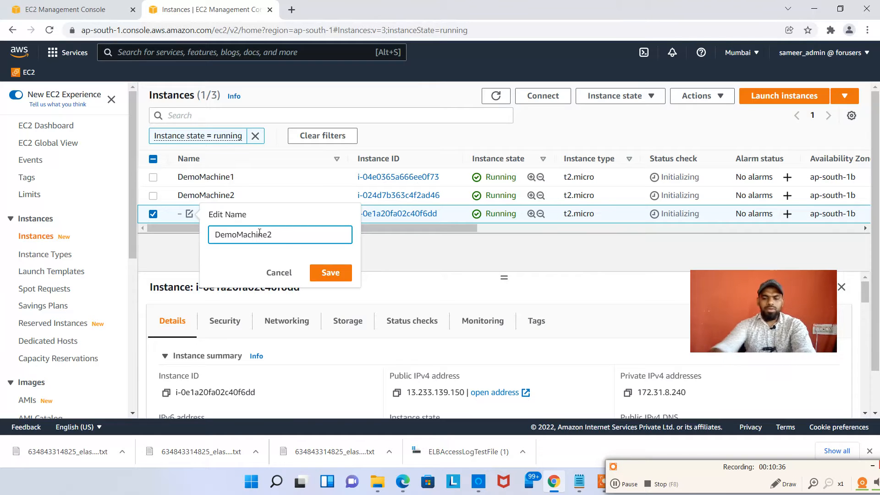
key(BackSpace)
text(3)
click(330, 272)
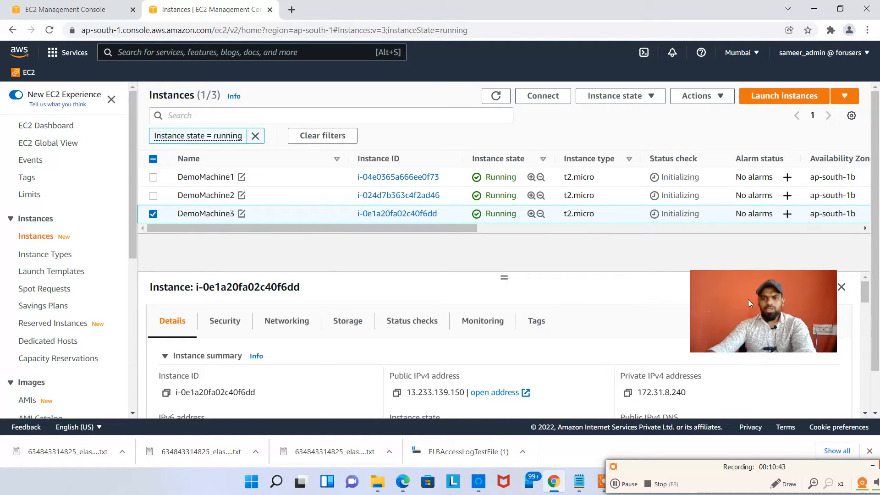
drag(748, 299, 752, 279)
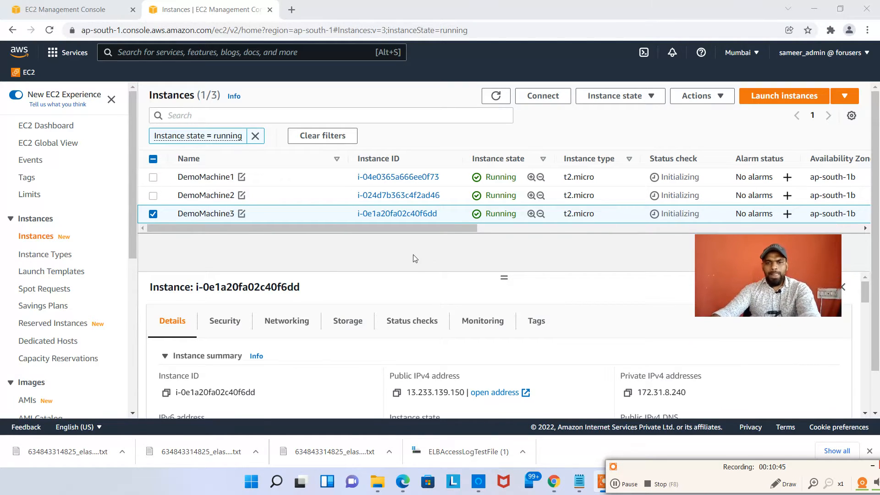
Examine the security group and the inbound and outbound rules in DemoMachine3's security details.
click(159, 215)
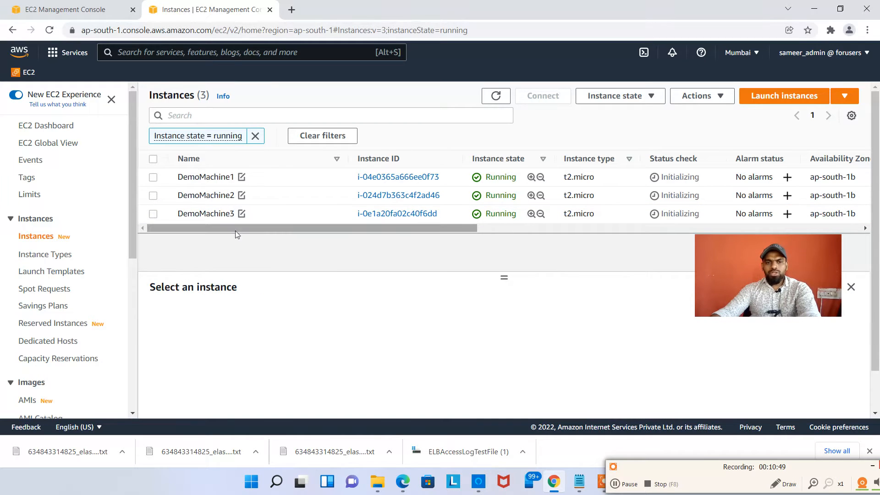
click(153, 214)
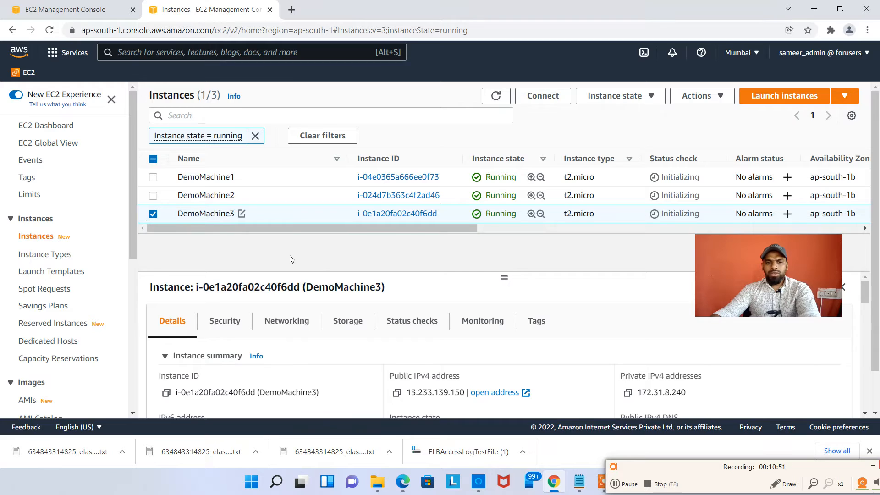
scroll(294, 321, down, 5)
scroll(300, 334, up, 5)
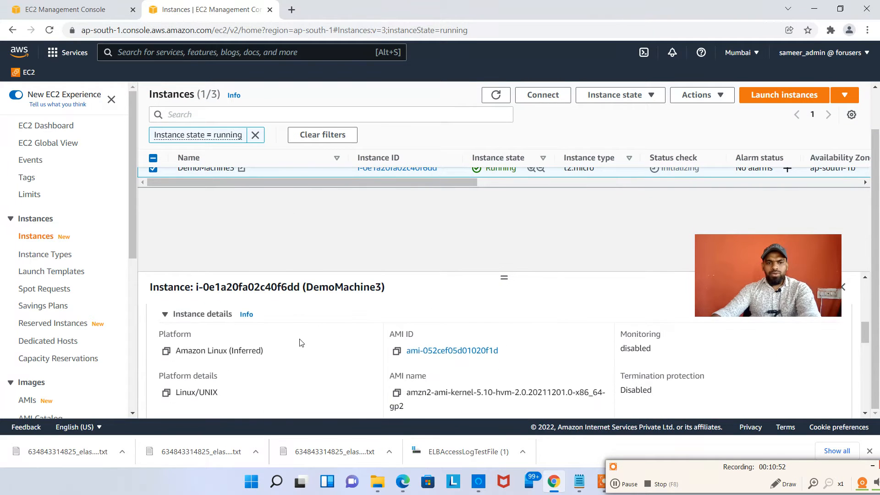
click(224, 321)
scroll(271, 369, down, 3)
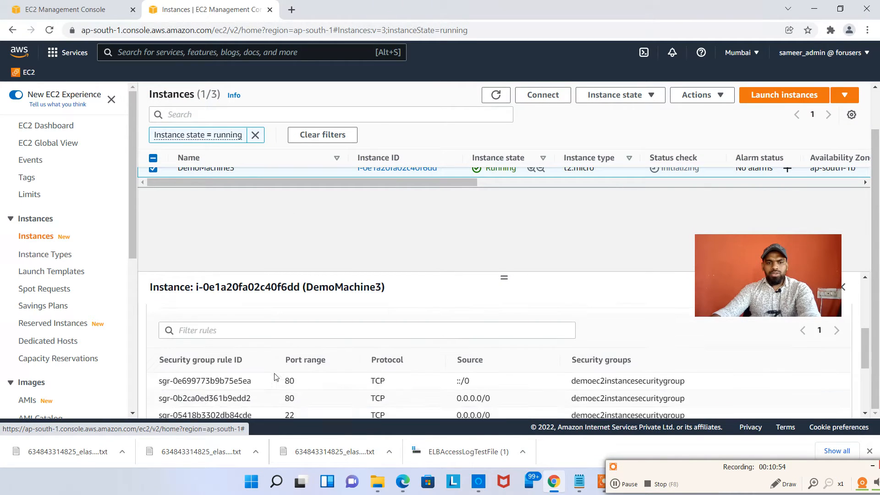
scroll(230, 365, up, 1)
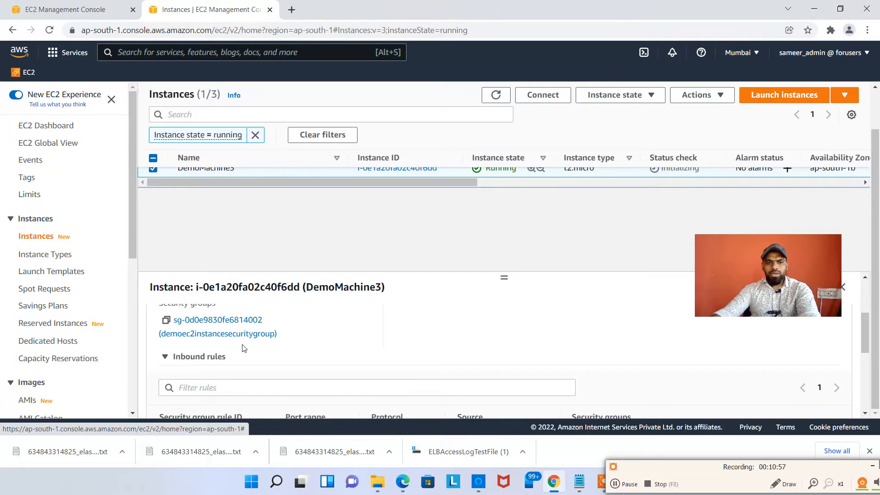
scroll(222, 337, up, 2)
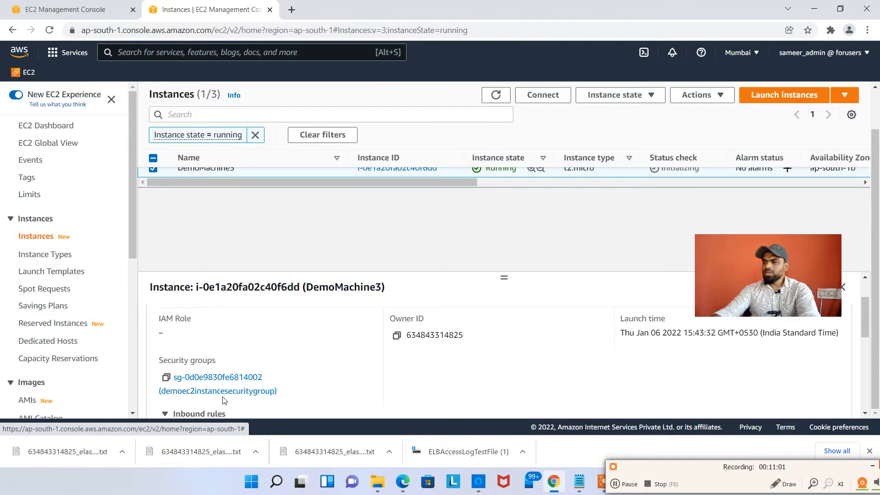
scroll(224, 400, down, 5)
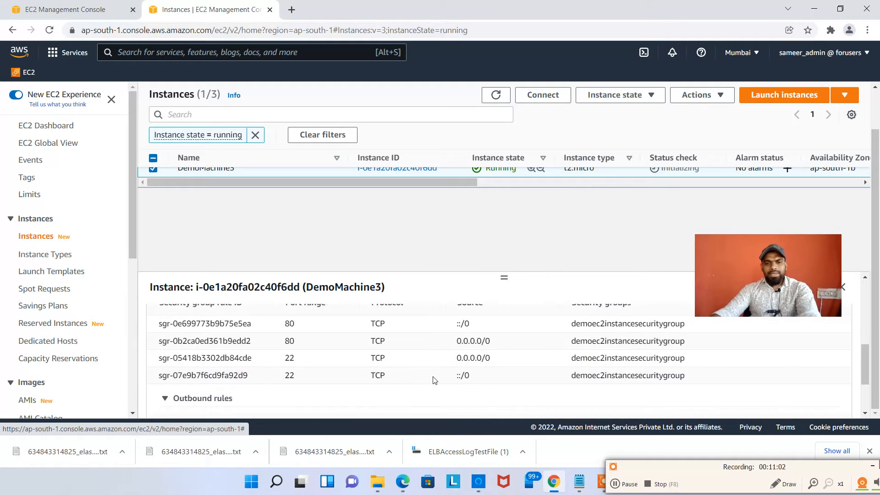
scroll(463, 385, down, 2)
scroll(306, 376, up, 7)
scroll(250, 250, up, 2)
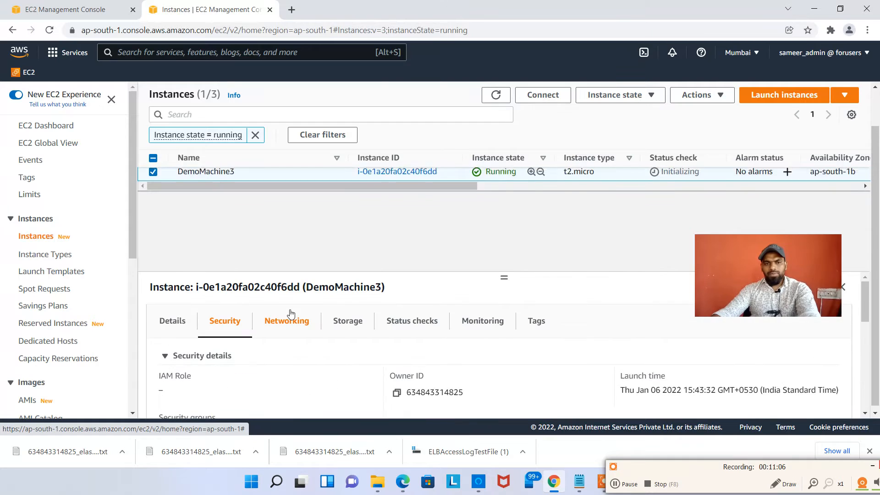
Review the security group and inbound rules of DemoMachine2, leaving its name as it is.
click(241, 195)
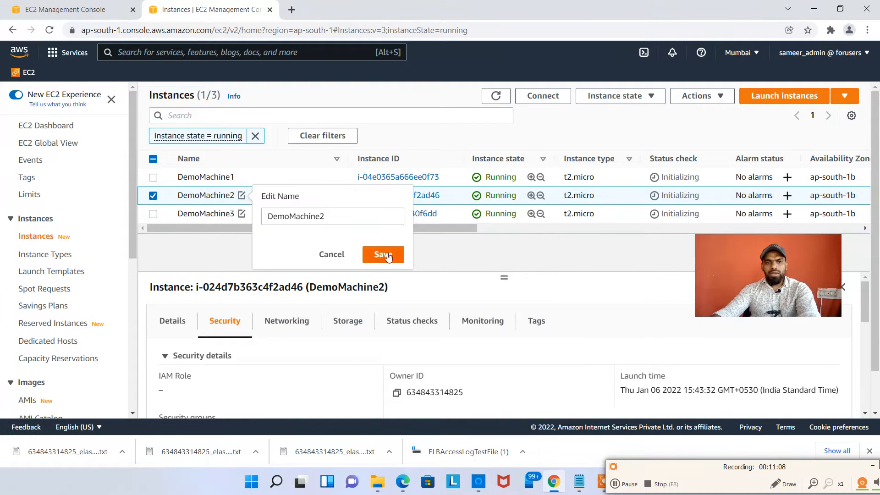
click(328, 253)
scroll(350, 358, down, 2)
scroll(334, 359, down, 3)
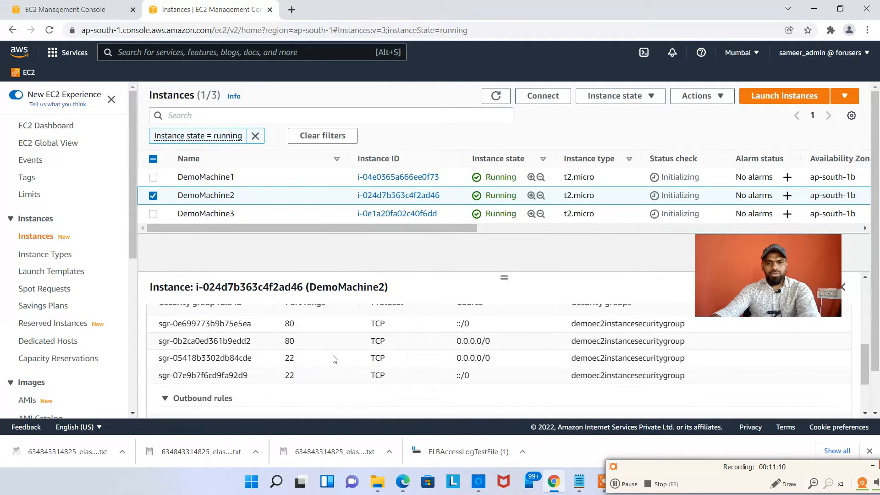
scroll(306, 359, up, 2)
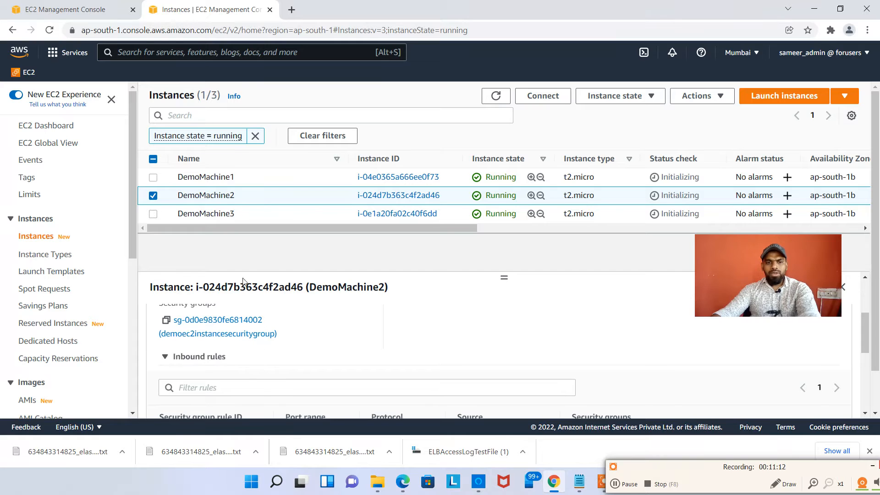
Review the security group and inbound rules of DemoMachine1, and clear the instance selection.
click(153, 196)
click(153, 176)
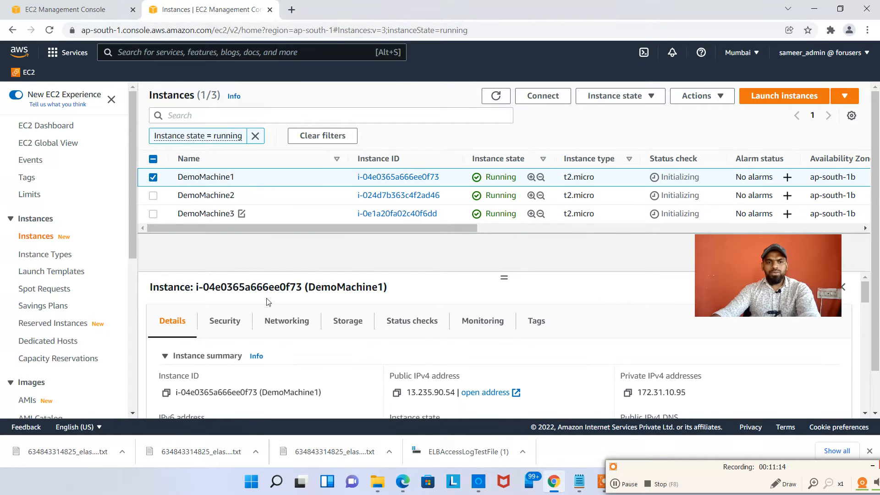
click(228, 325)
scroll(271, 372, down, 3)
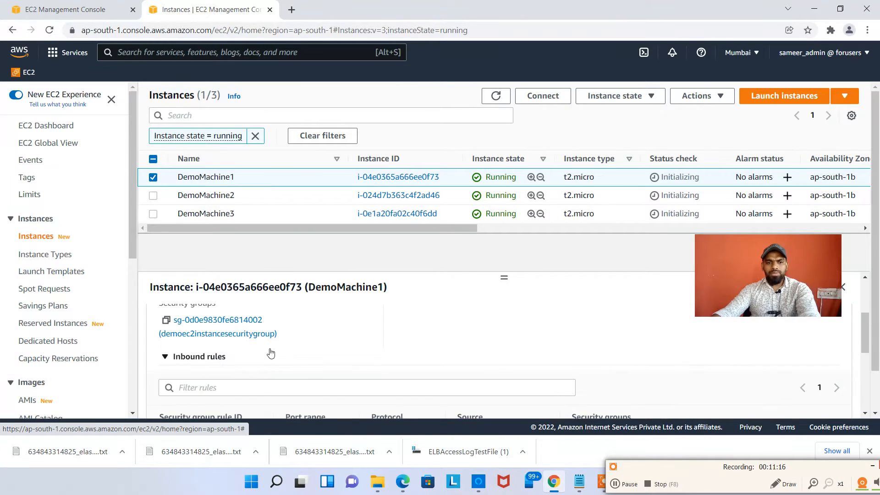
scroll(268, 353, down, 3)
scroll(480, 329, up, 6)
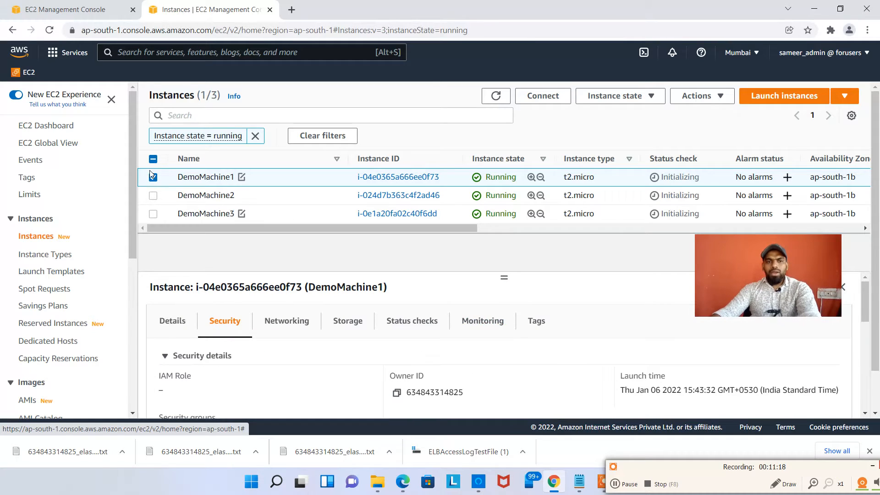
click(153, 159)
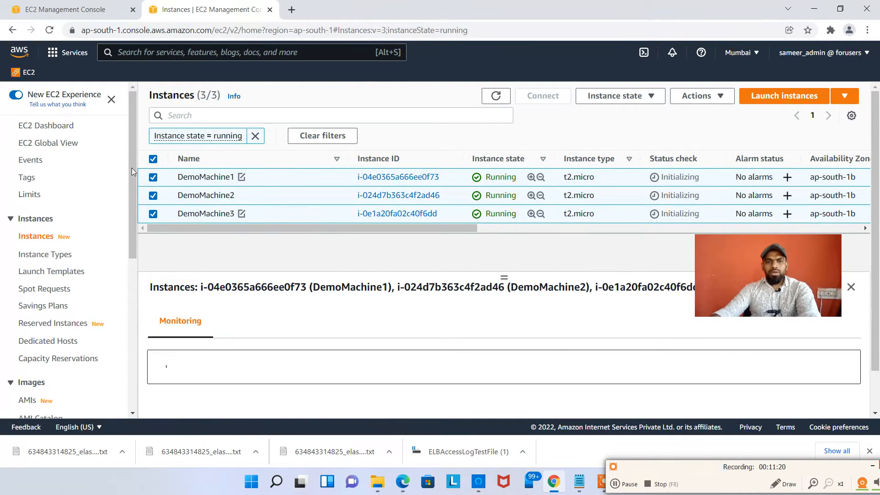
click(153, 159)
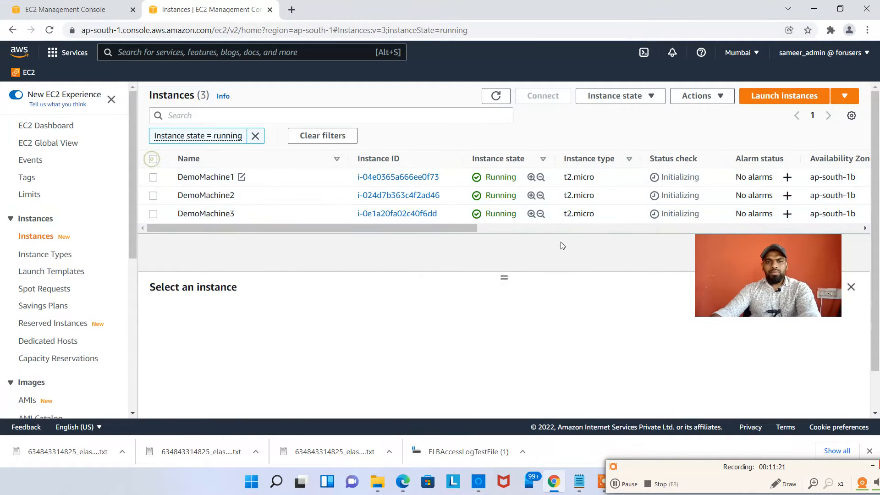
Copy DemoMachine1's public IPv4 address and load it in a new browser tab.
click(283, 181)
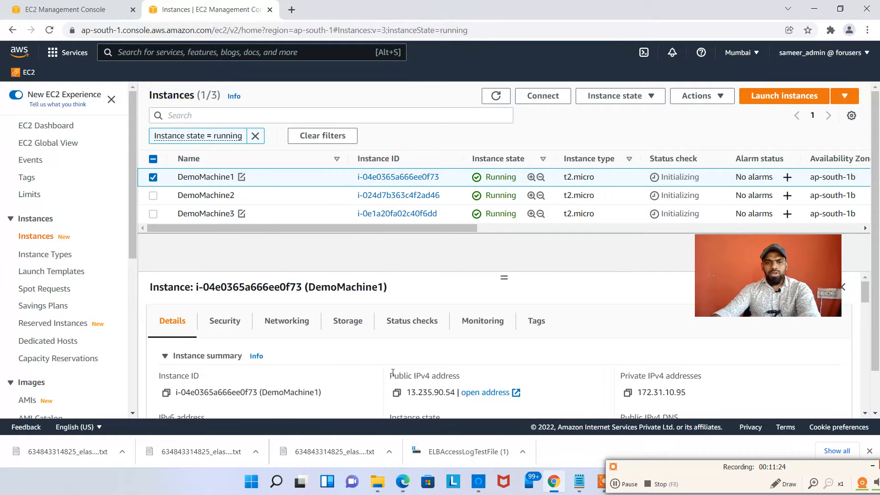
click(396, 394)
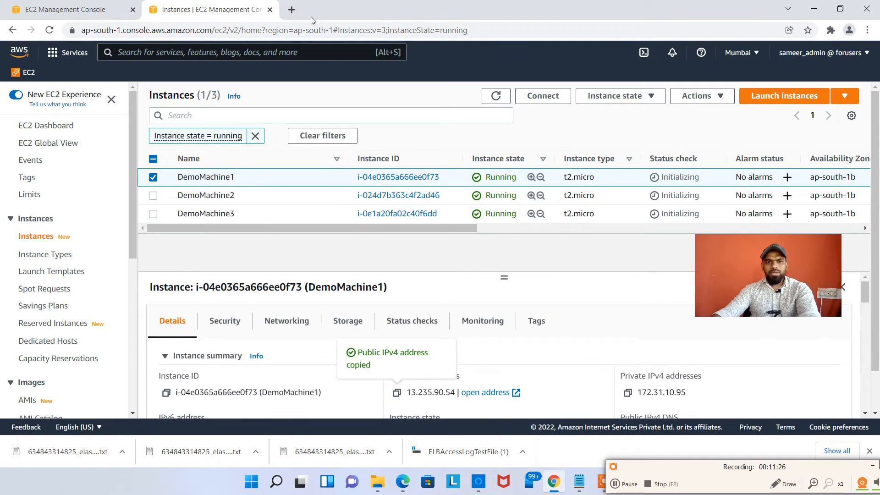
click(292, 10)
key(ctrl+v)
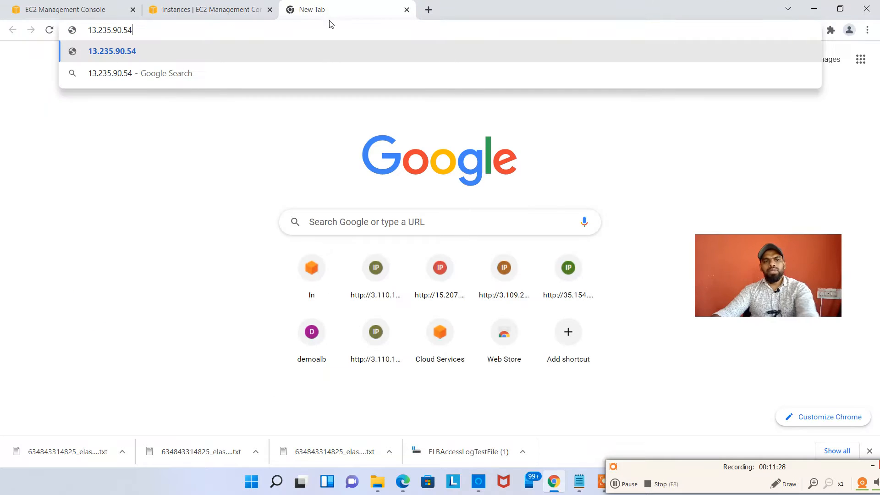
key(Return)
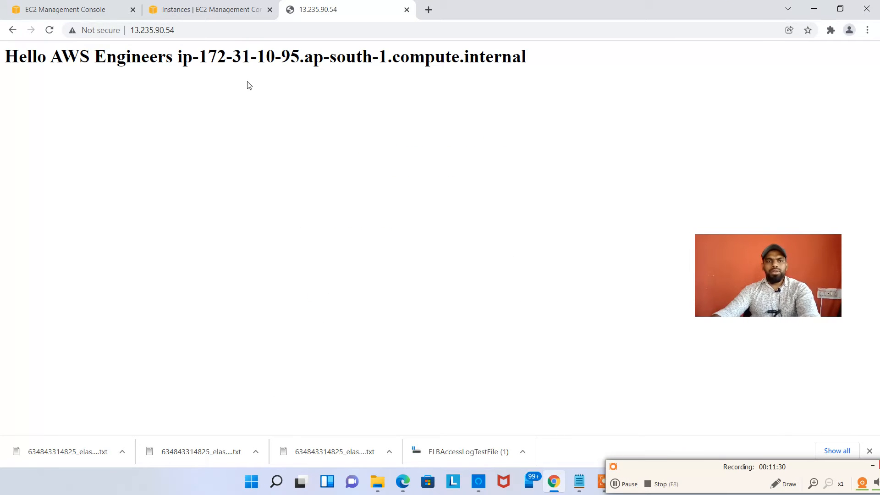
Compare the host name on DemoMachine1's web page with the private IP DNS name in its instance details.
drag(197, 58, 424, 58)
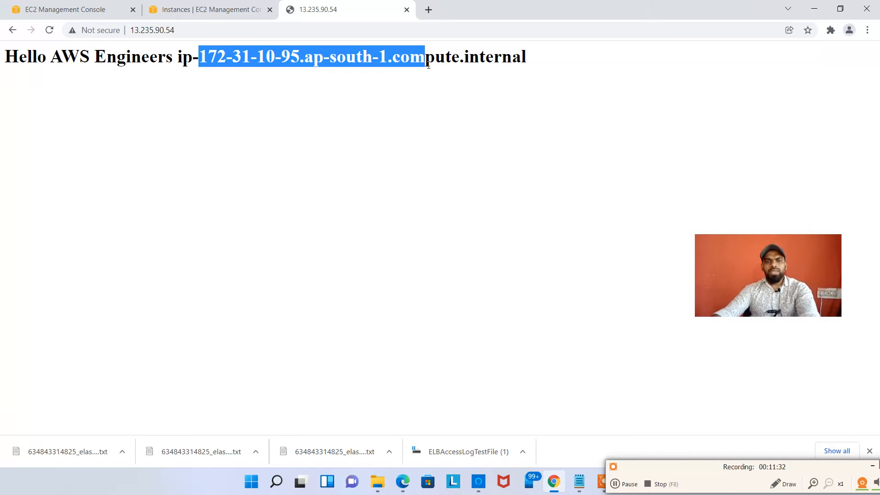
click(342, 77)
drag(212, 58, 434, 58)
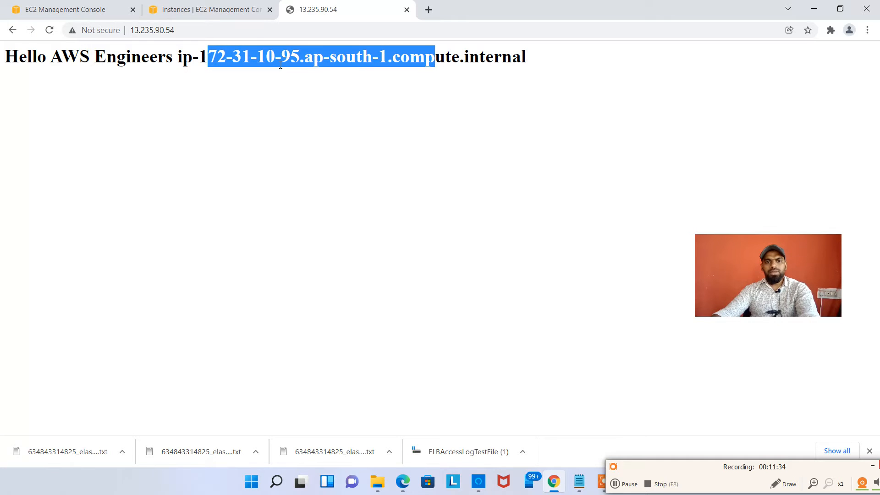
click(196, 6)
scroll(289, 209, down, 2)
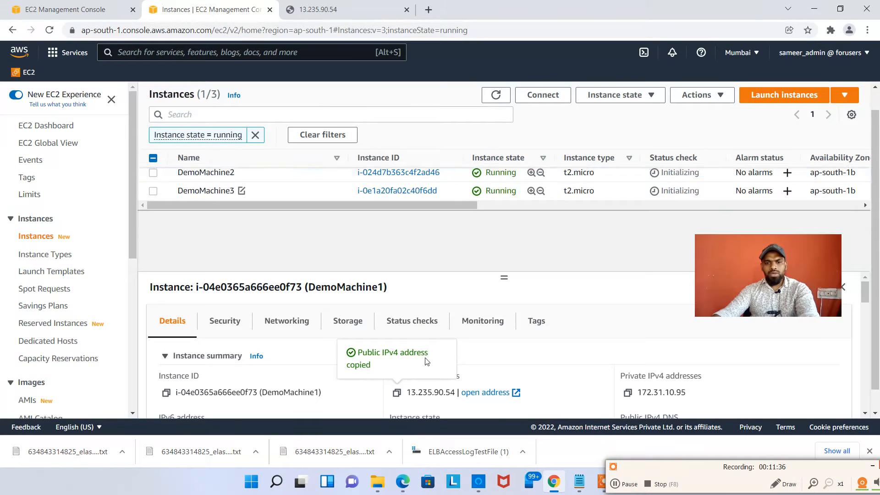
scroll(503, 380, down, 3)
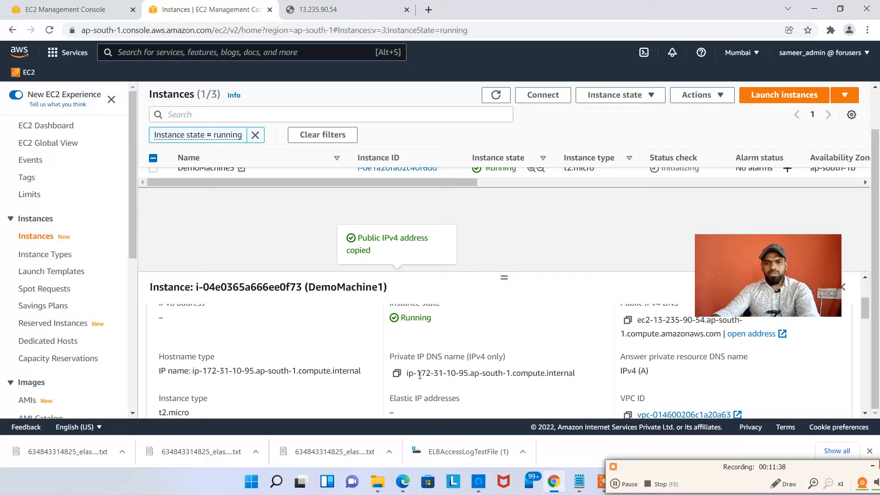
drag(412, 373, 490, 374)
click(293, 12)
click(203, 72)
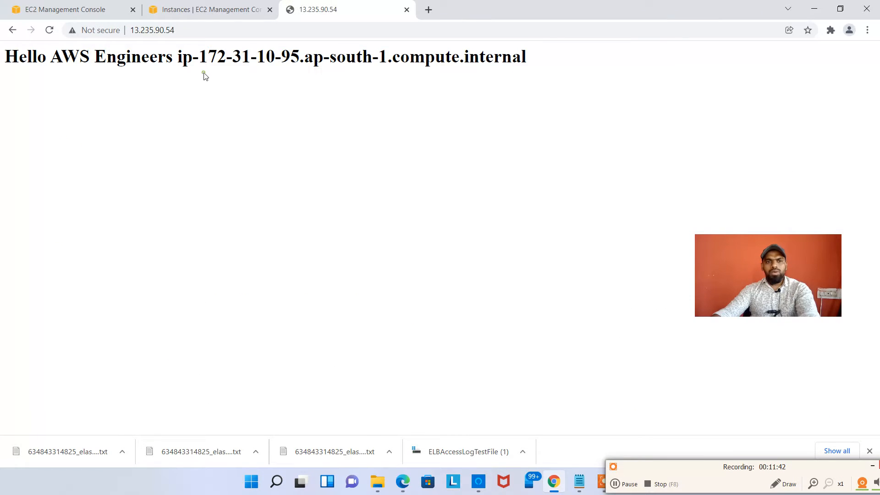
drag(209, 58, 512, 59)
Copy DemoMachine2's public IPv4 address and load it in a new browser tab.
click(194, 5)
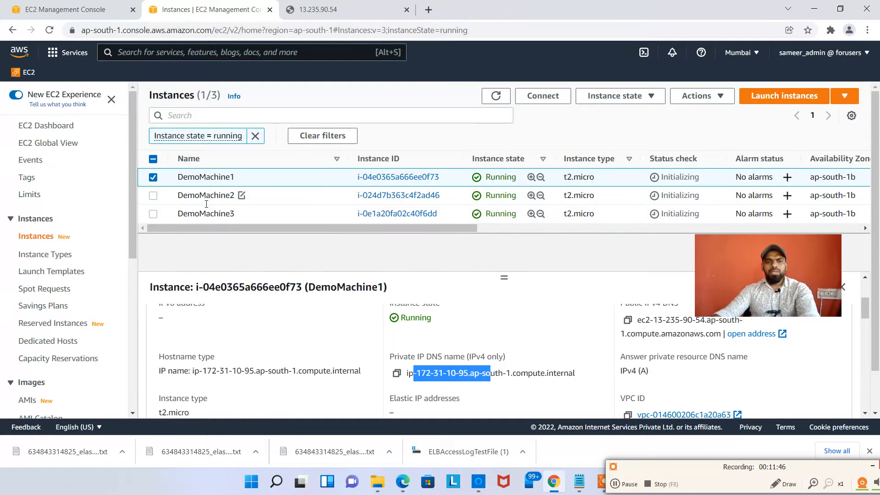
click(153, 196)
click(153, 177)
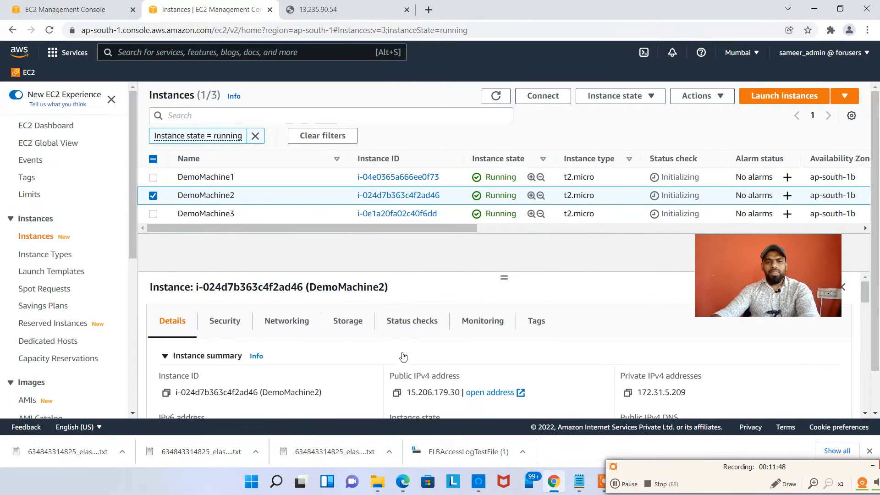
click(396, 393)
click(428, 8)
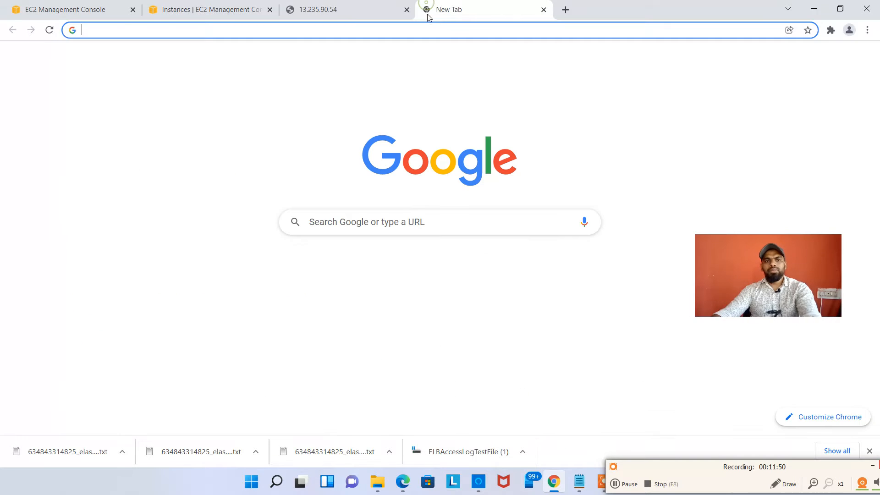
key(ctrl+v)
key(Return)
Copy DemoMachine3's public IPv4 address from its instance details and load it in a new browser tab.
click(175, 10)
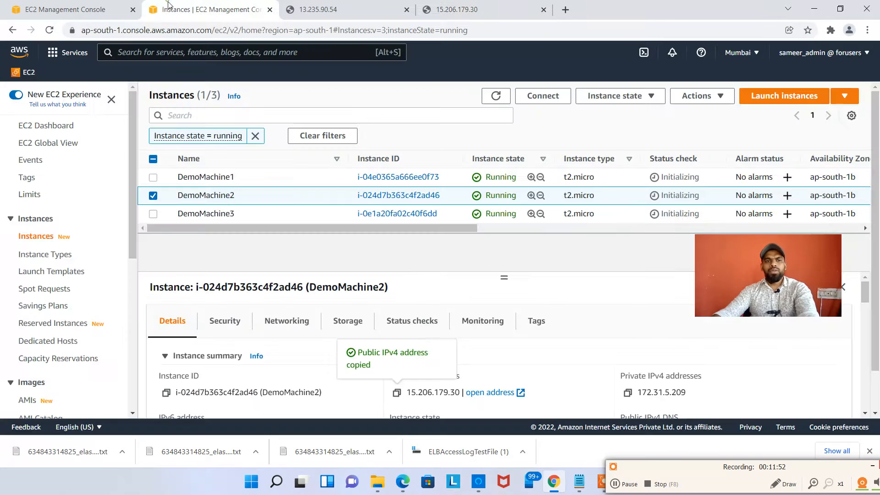
click(153, 196)
click(153, 214)
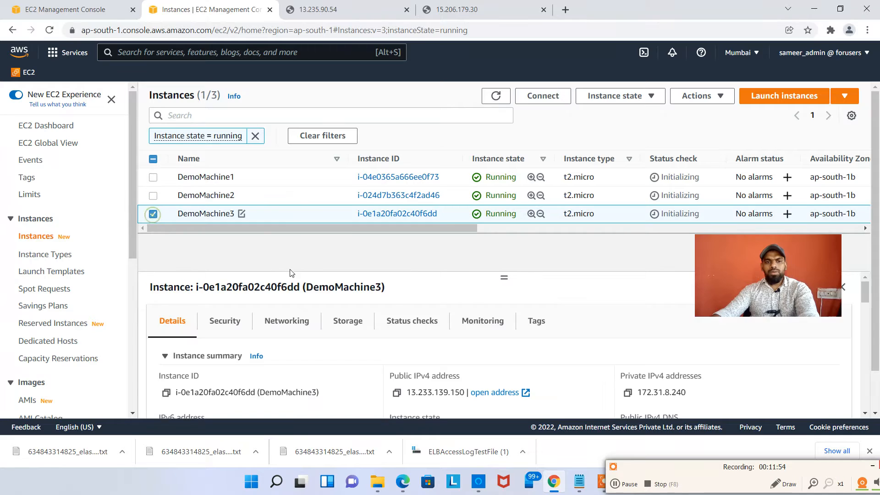
scroll(412, 349, down, 1)
click(396, 337)
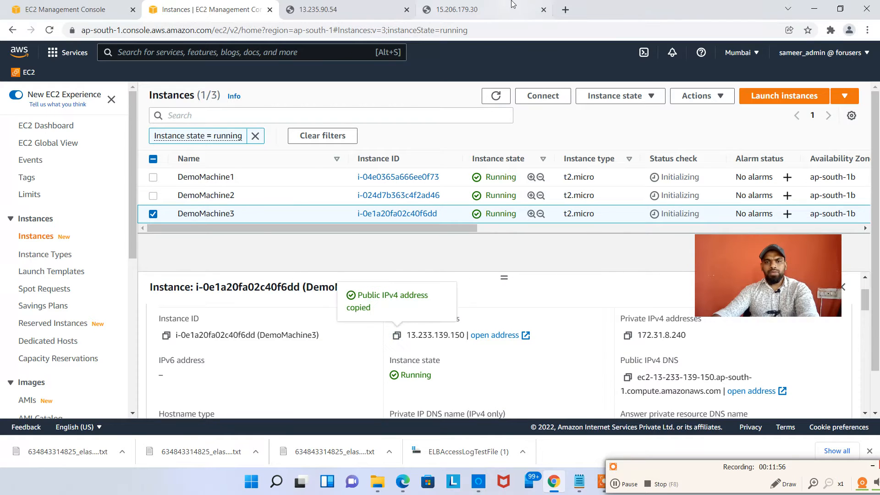
click(567, 10)
key(ctrl+v)
key(Return)
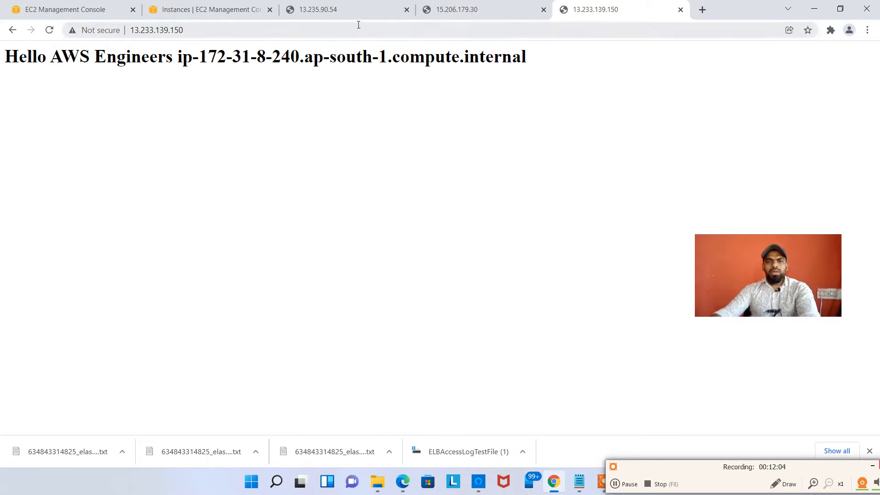
Compare the host names shown on the web pages of the three instances.
click(303, 10)
click(282, 25)
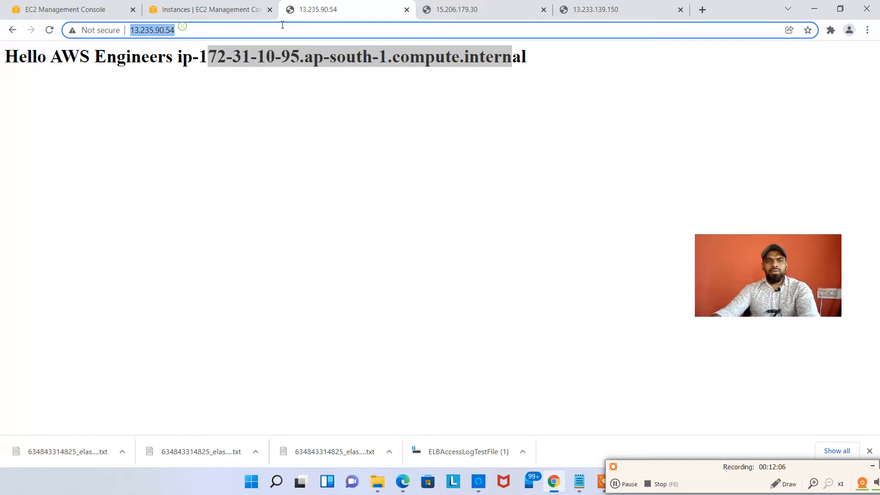
click(482, 6)
click(619, 9)
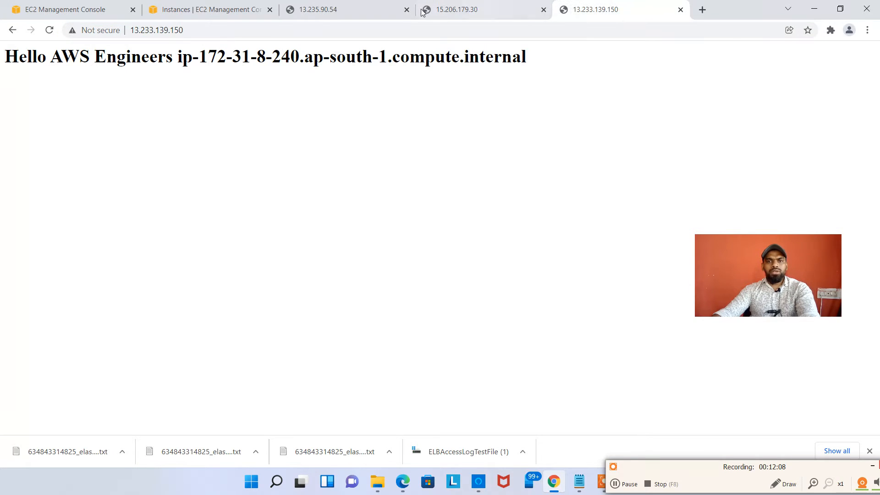
click(346, 10)
click(595, 9)
click(476, 9)
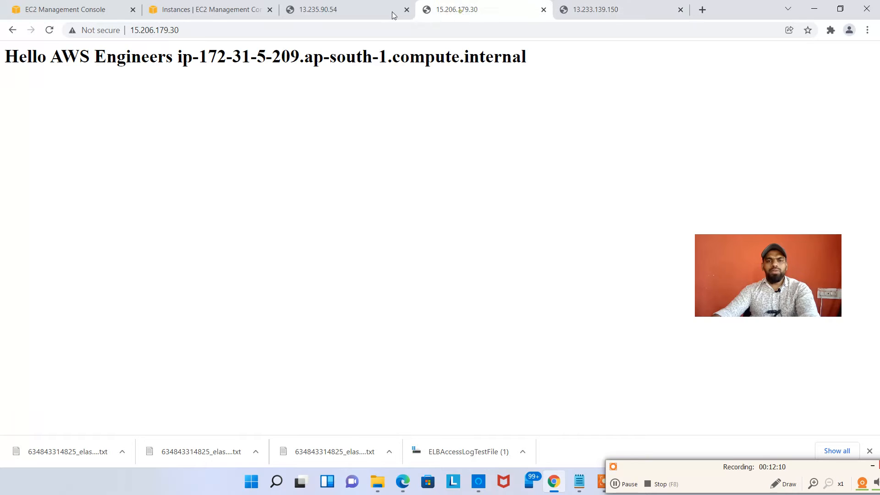
click(391, 15)
click(552, 10)
Return to the instance list, select only DemoMachine1 and highlight its name.
click(250, 13)
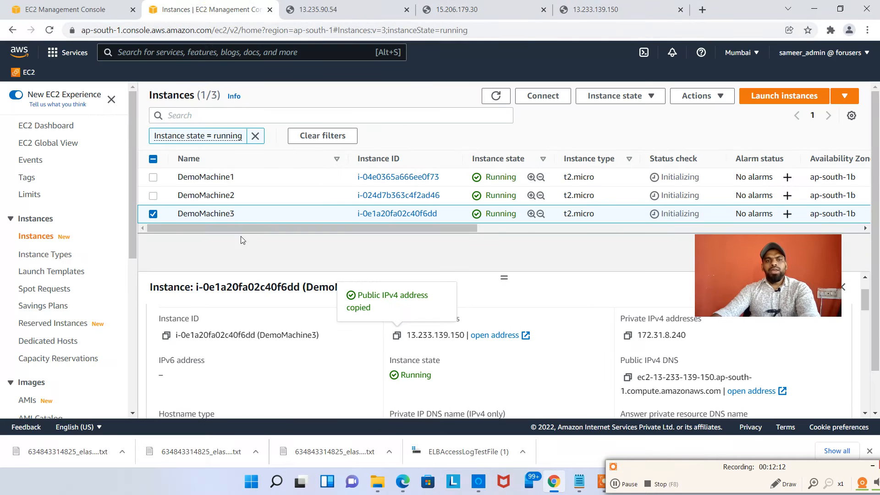
click(196, 216)
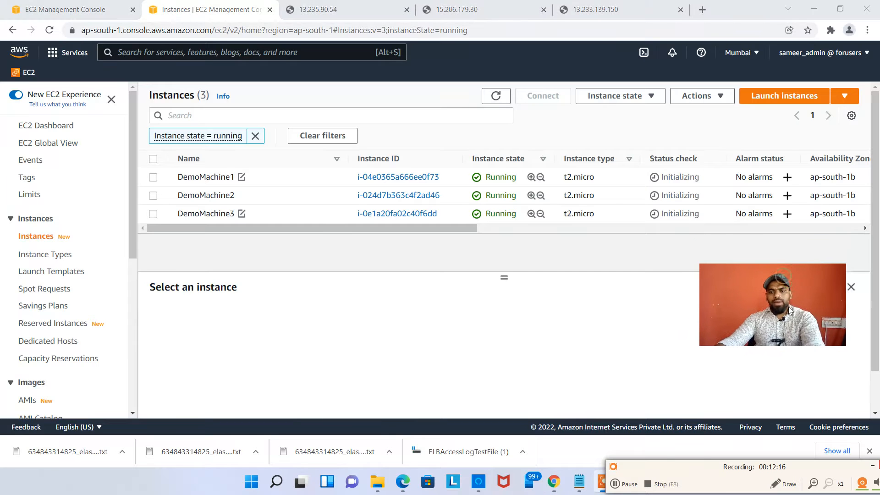
click(288, 179)
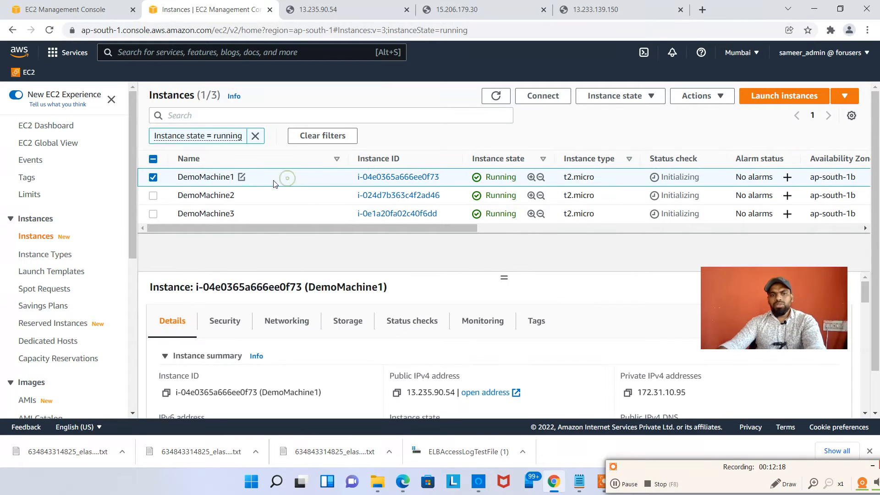
drag(178, 176, 236, 177)
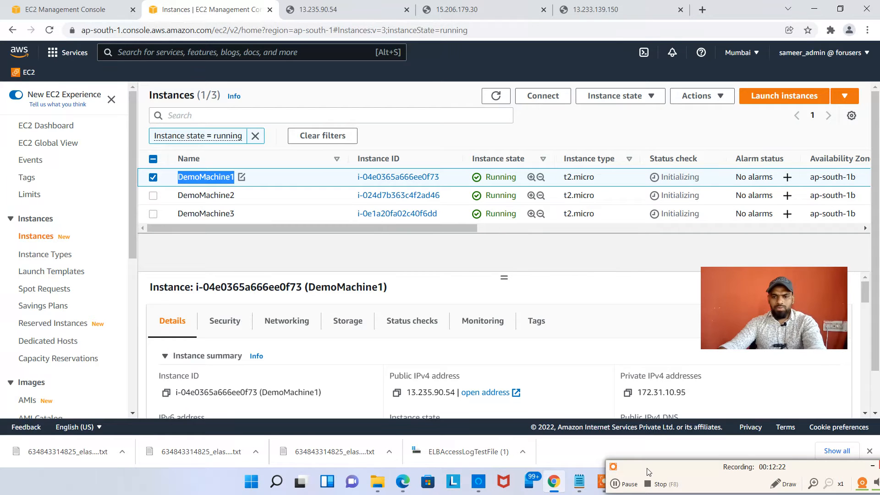
Switch to Microsoft Whiteboard and place a new text box in the empty area beside the load balancer list.
click(602, 481)
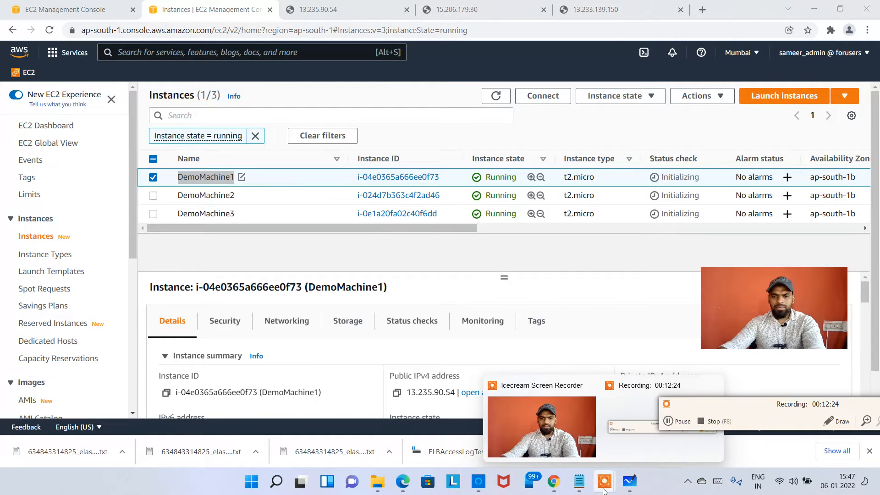
click(629, 481)
click(428, 279)
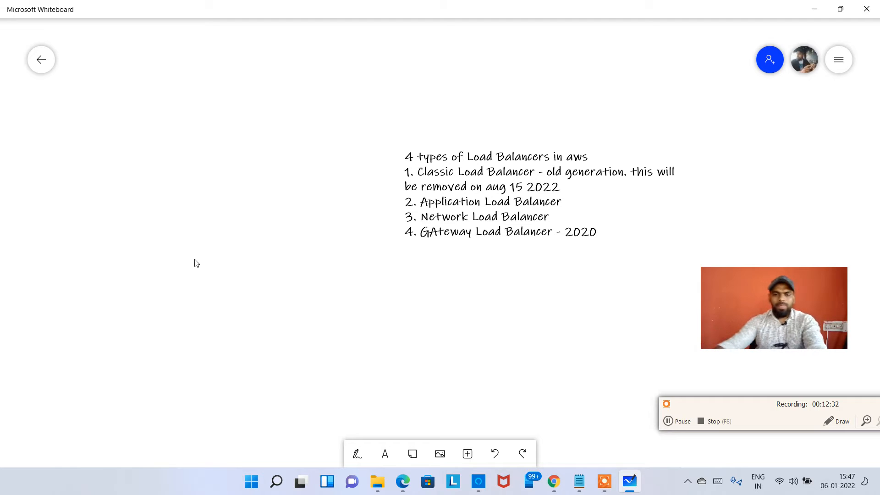
click(384, 454)
click(527, 300)
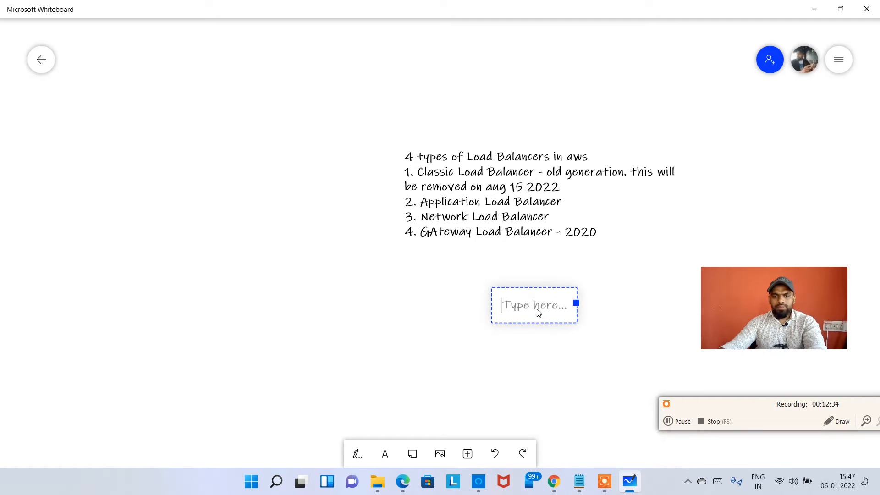
drag(481, 294, 97, 144)
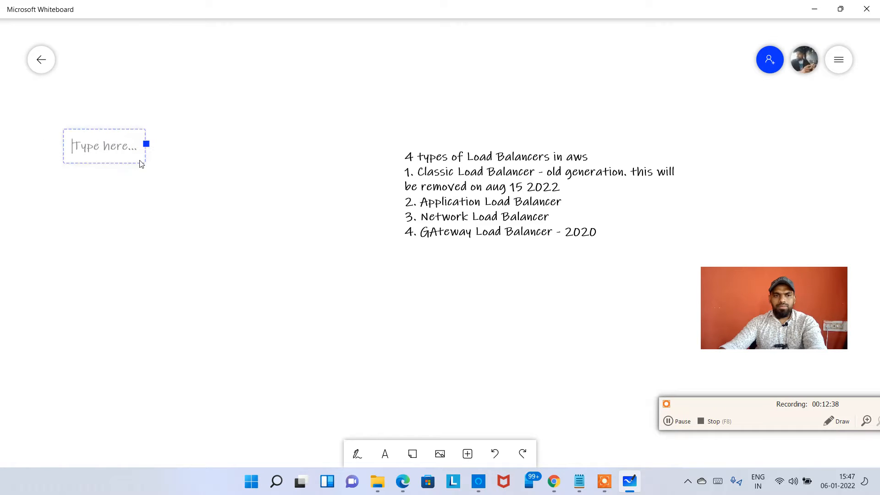
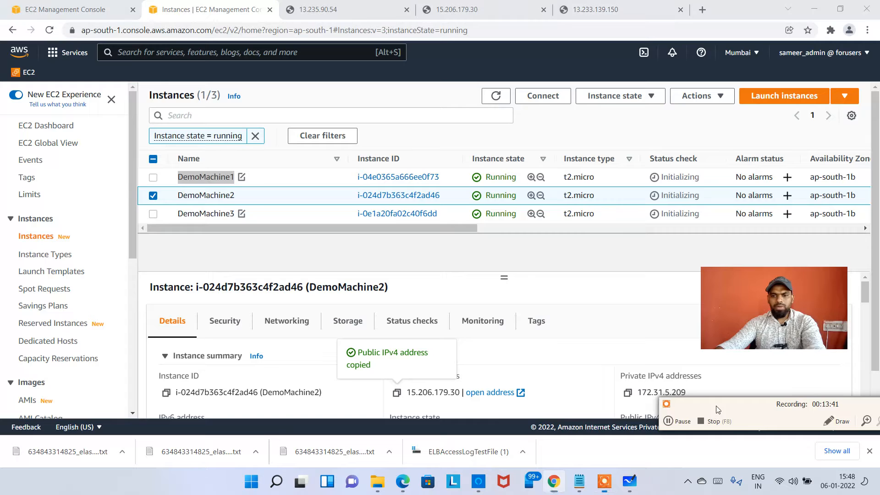
Copy DemoMachine2's private IPv4 address and paste it into its private ip line in the Microsoft Whiteboard note.
click(627, 392)
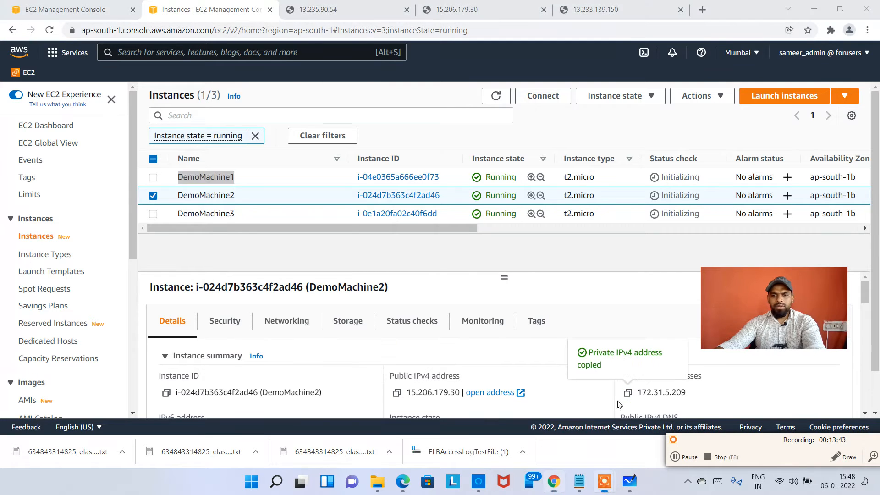
key(alt+Tab)
key(alt+Tab)
key(ctrl+v)
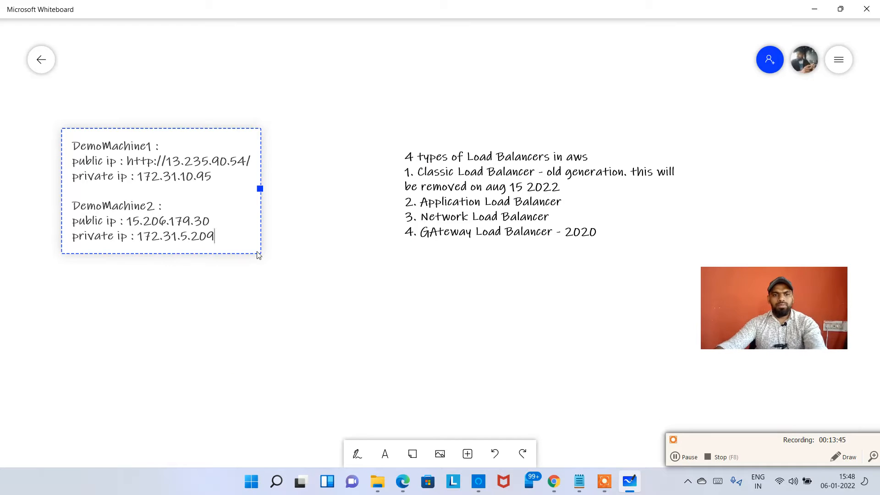
Add the heading "DemoMachine3:" below the DemoMachine2 entry, separated by a blank line.
key(Return)
key(Return)
text(DemoMachin)
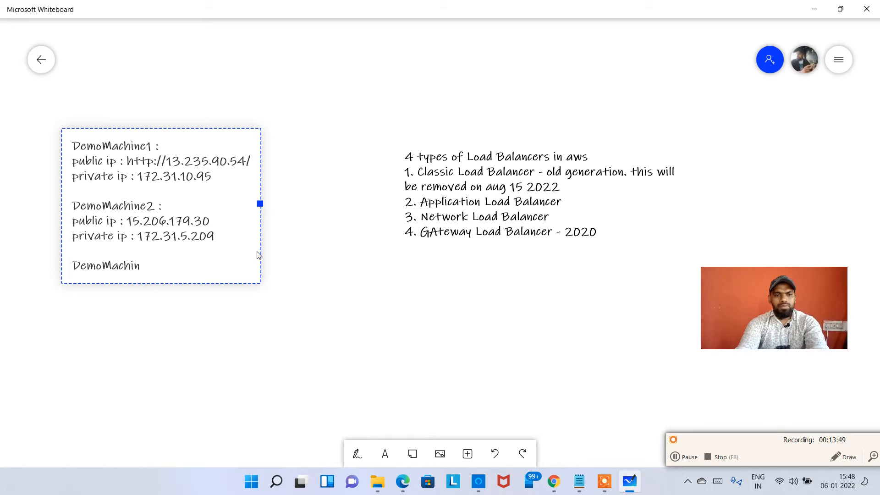
text(e3:)
key(Return)
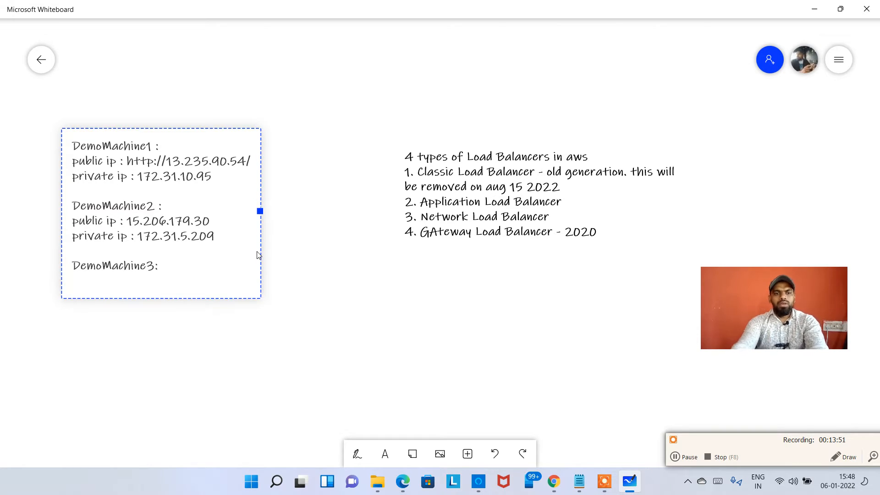
Copy DemoMachine3's public IPv4 address from the EC2 console and record it in the whiteboard note as "public ip: 13.233.139.150".
key(alt+Tab)
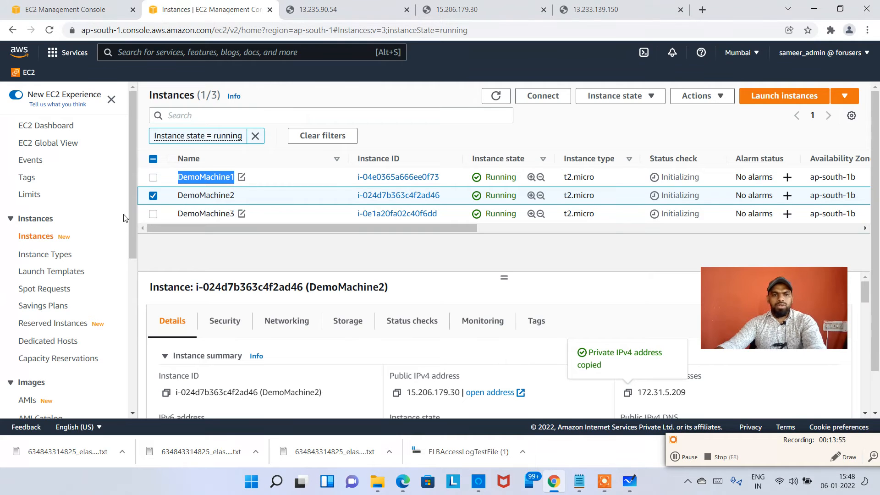
click(153, 214)
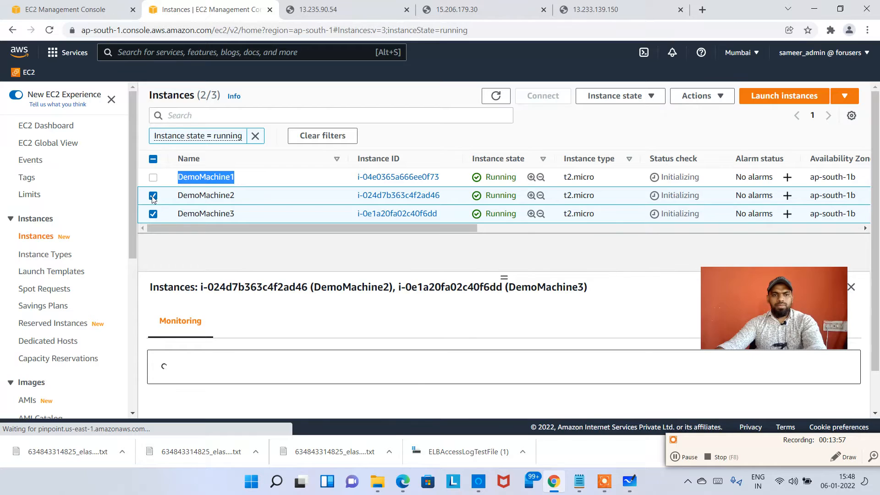
click(153, 196)
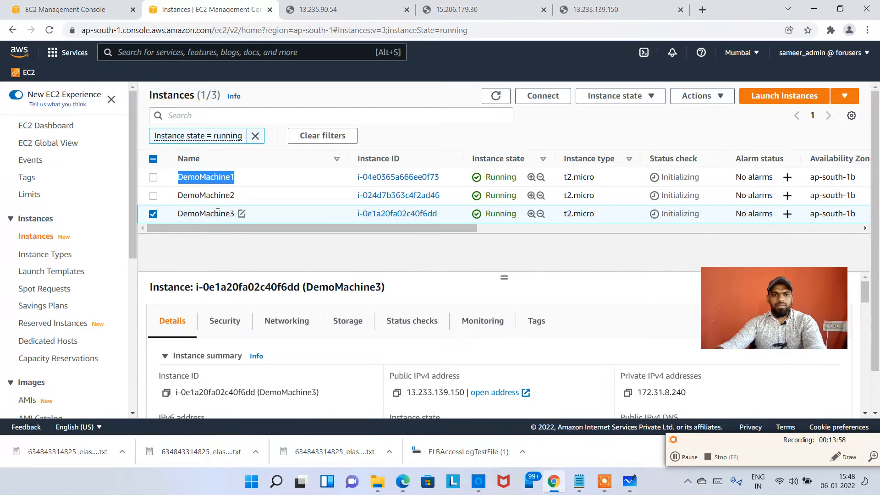
click(397, 393)
key(alt+Tab)
key(ctrl+v)
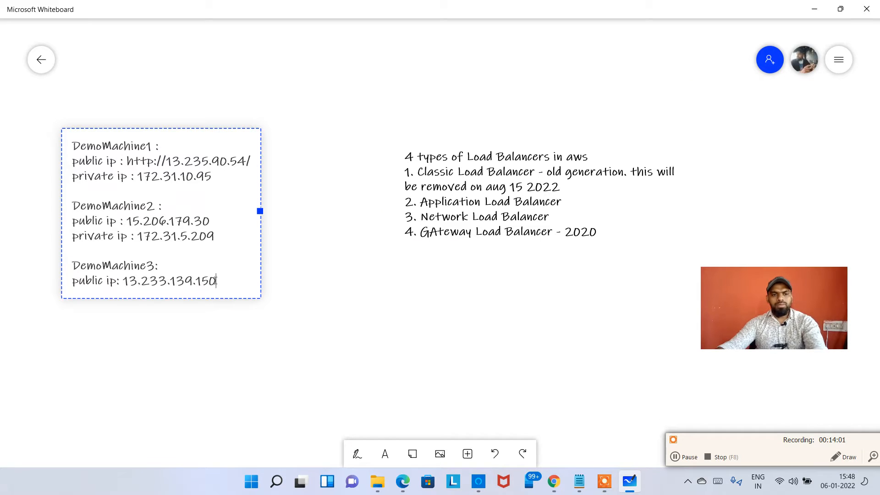
Add a private ip line for DemoMachine3 to the whiteboard note with its address 172.31.8.240 copied from the EC2 console.
key(Return)
text(private)
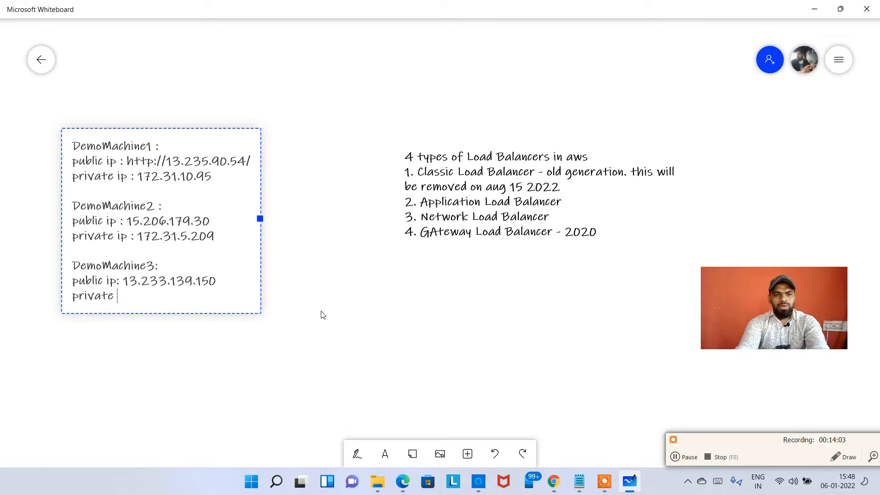
key(alt+Tab)
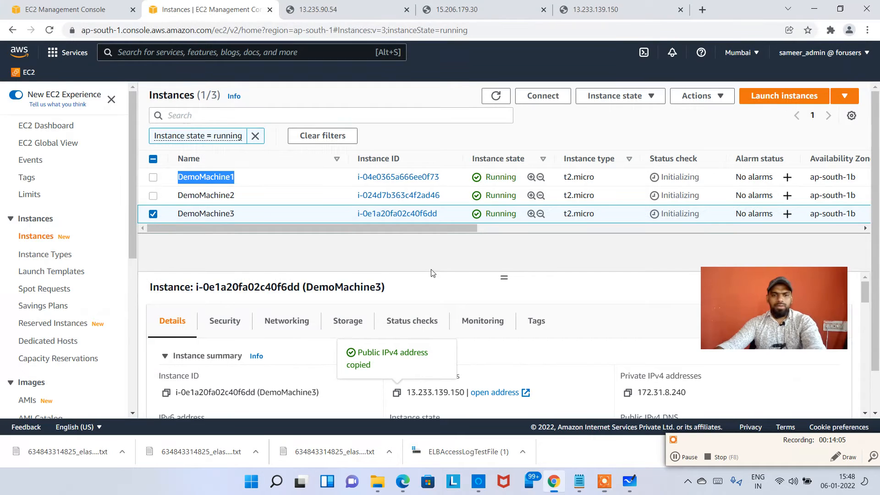
click(627, 392)
key(alt+Tab)
key(alt+Tab)
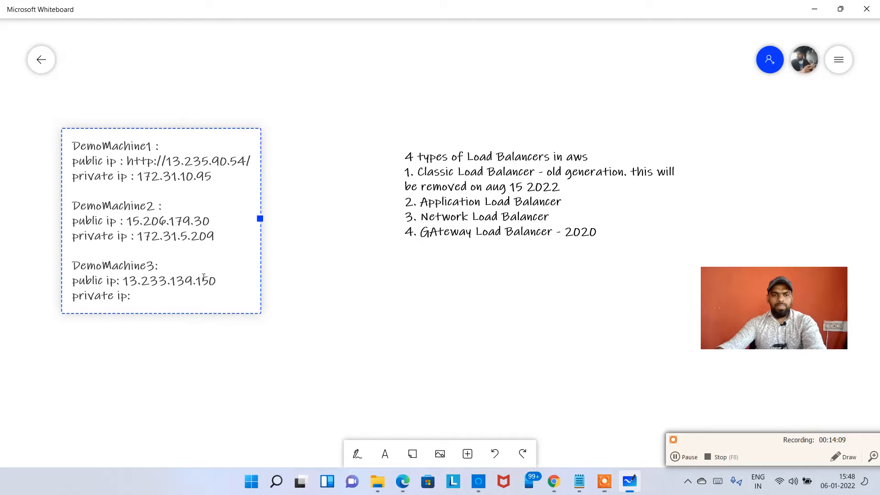
double_click(129, 297)
key(ctrl+v)
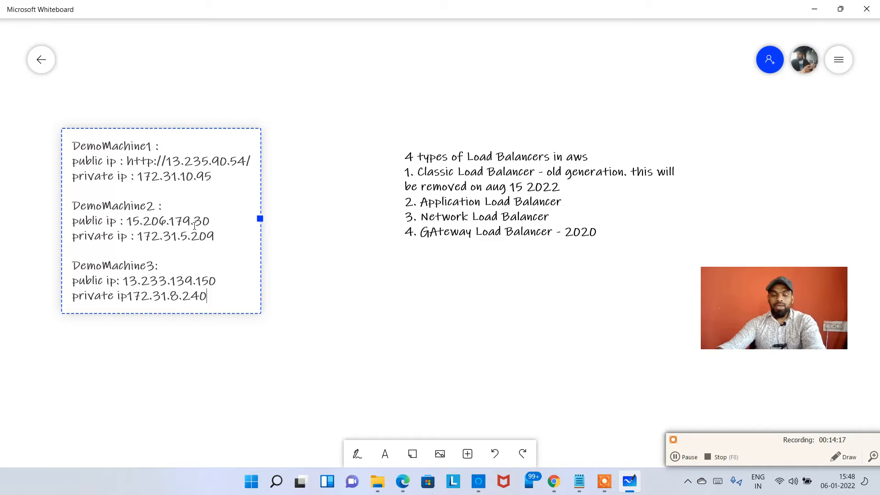
Switch back to the EC2 console and stop the DemoMachine1, DemoMachine2 and DemoMachine3 instances together.
key(alt+Tab)
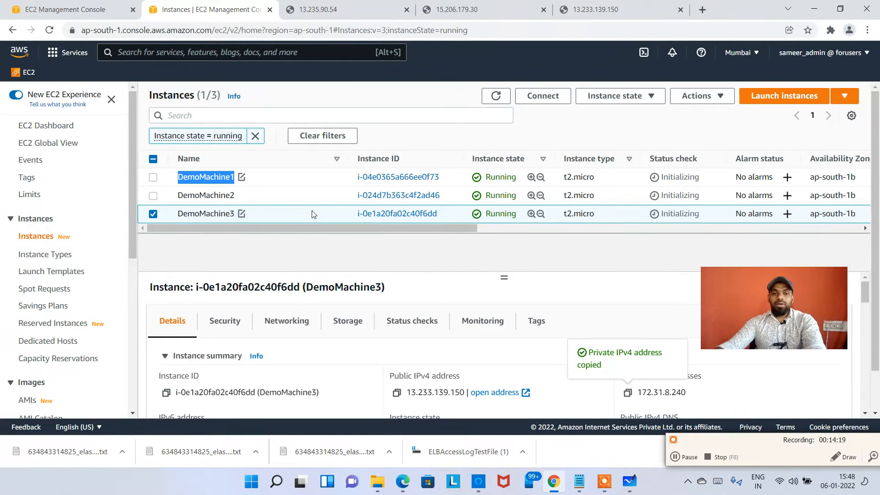
click(152, 214)
click(153, 195)
click(152, 158)
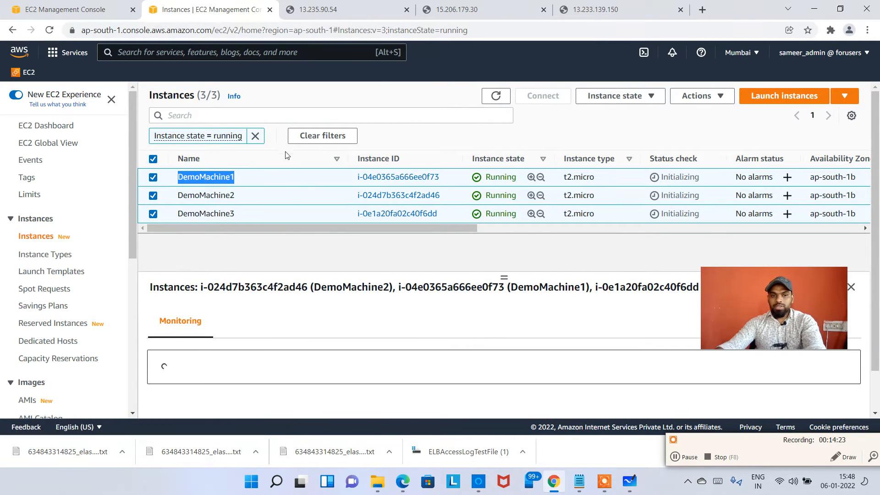
click(640, 96)
click(638, 123)
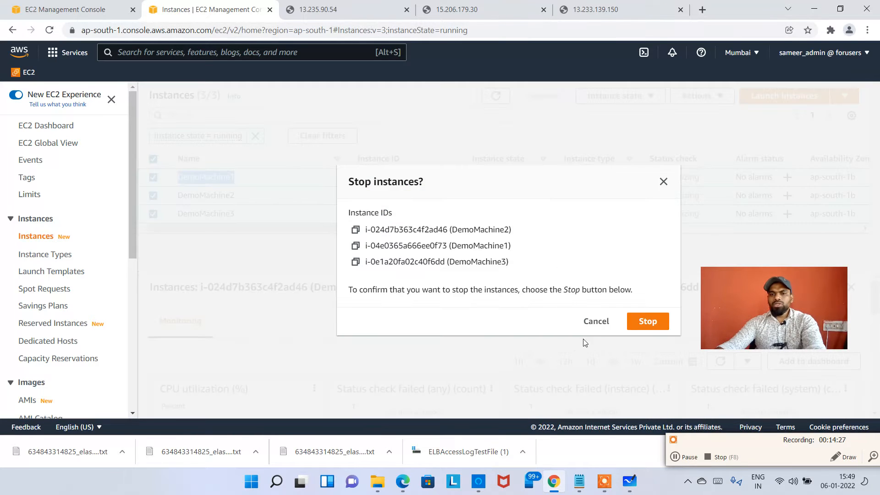
click(638, 326)
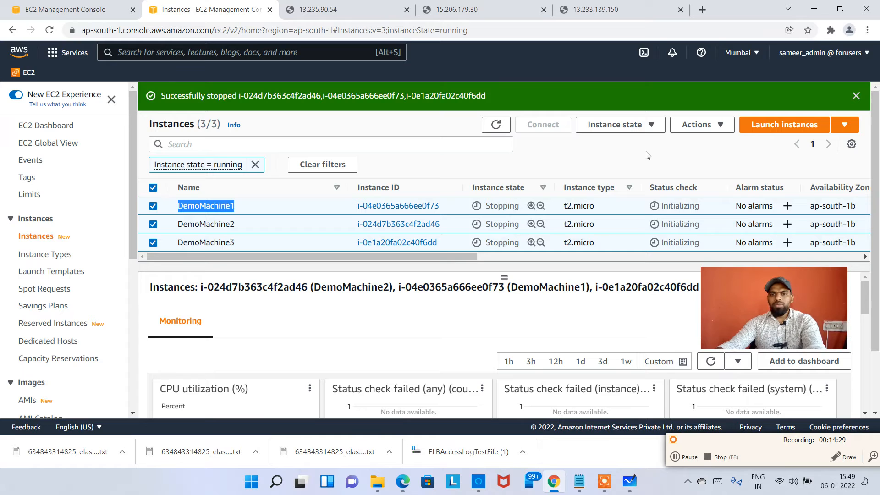
Refresh the instance list, remove the "Instance state = running" filter and select the stopping DemoMachine1.
click(495, 124)
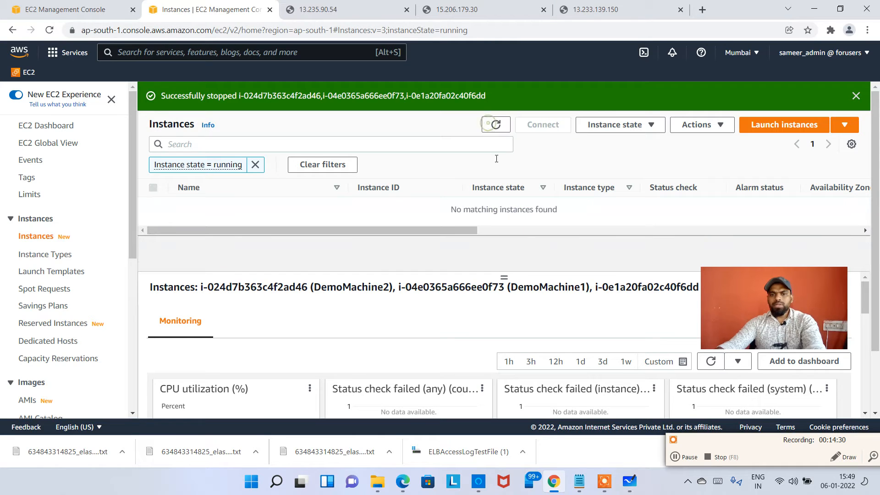
click(260, 166)
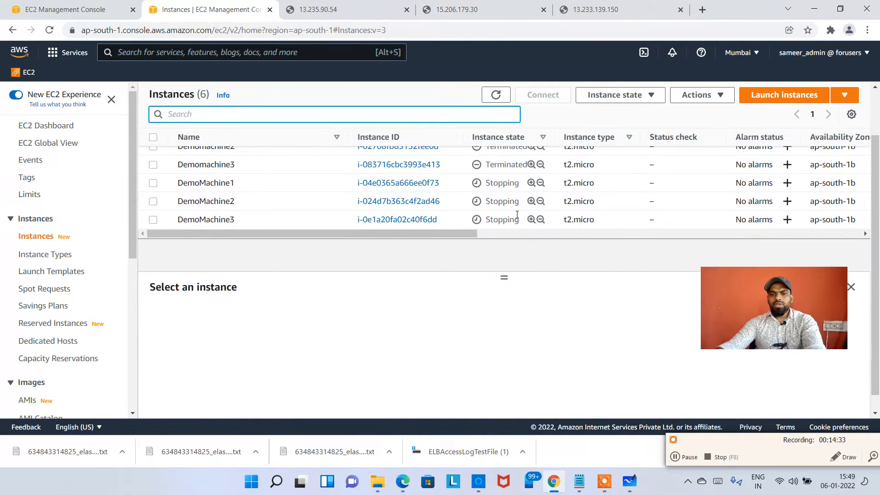
double_click(268, 185)
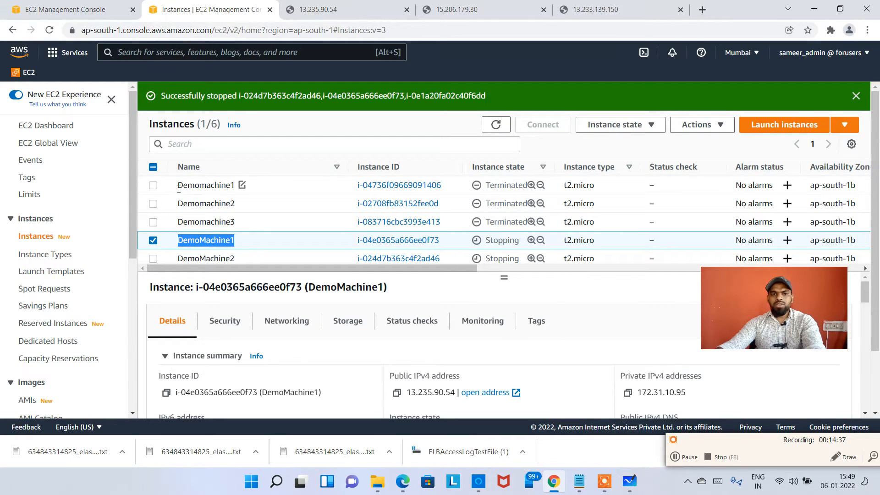
Check the current instance states of DemoMachine1, DemoMachine2 and DemoMachine3 in the instance list.
click(296, 221)
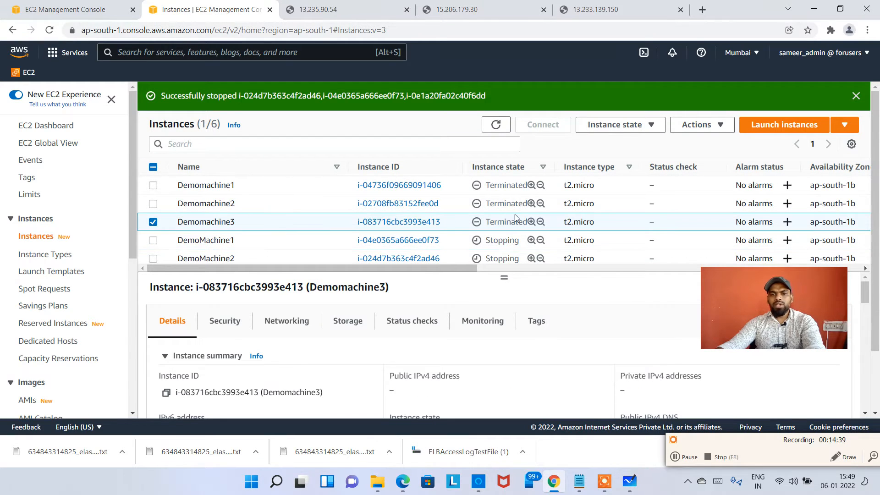
scroll(515, 222, down, 2)
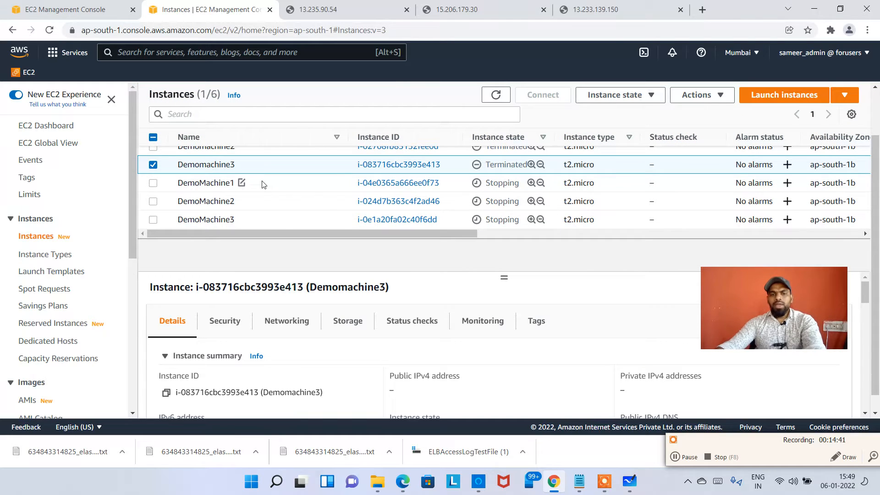
click(157, 169)
drag(175, 182, 235, 219)
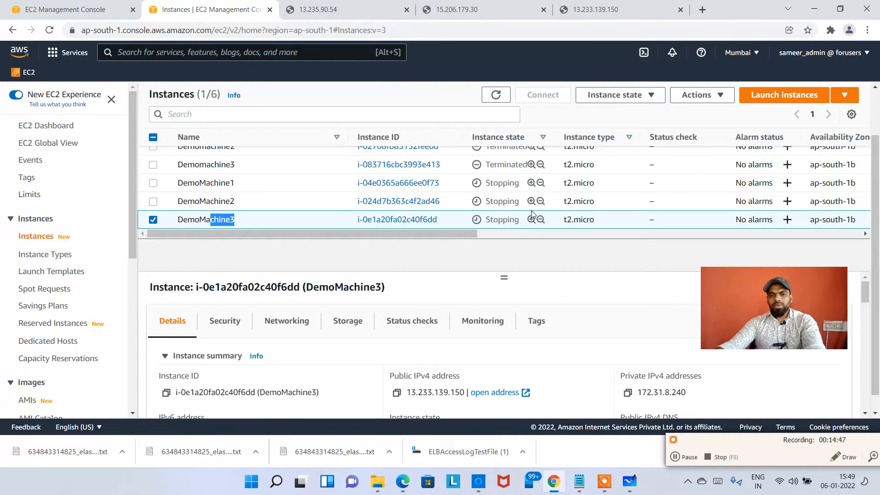
Reload the web server pages at 13.235.90.54, 15.206.179.30 and 13.233.139.150 to test whether they respond.
click(341, 6)
click(49, 30)
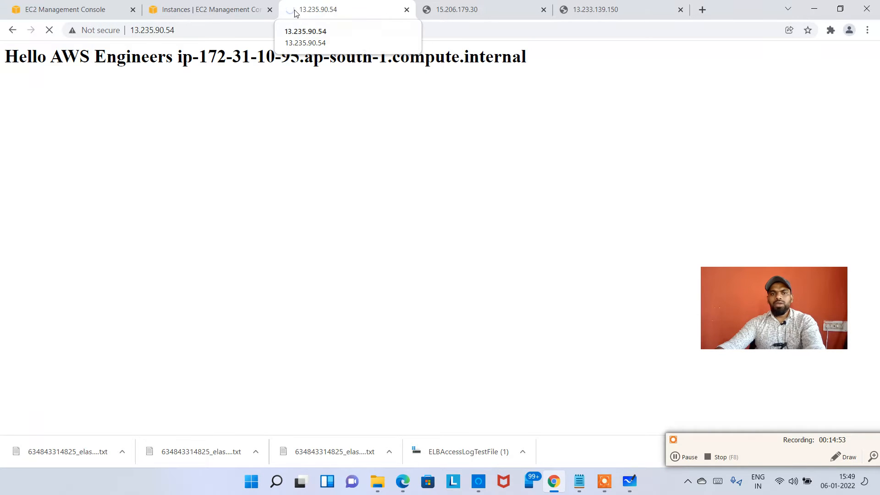
click(479, 10)
click(49, 30)
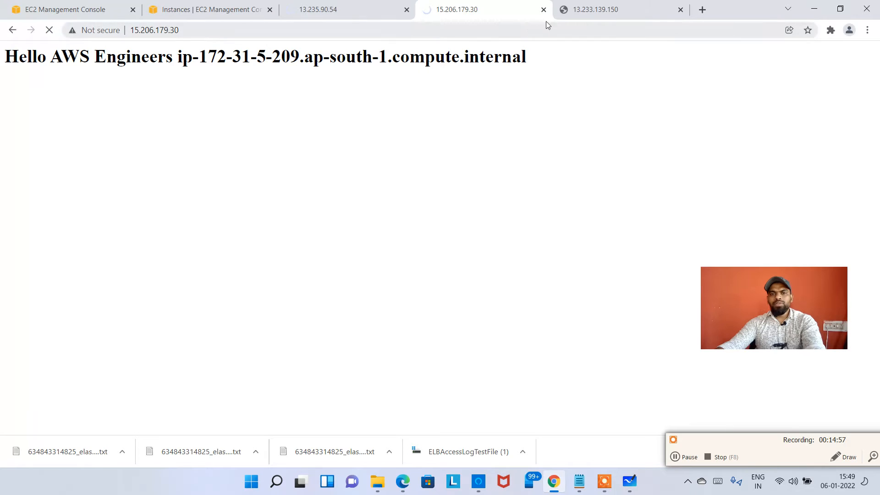
click(585, 16)
click(49, 31)
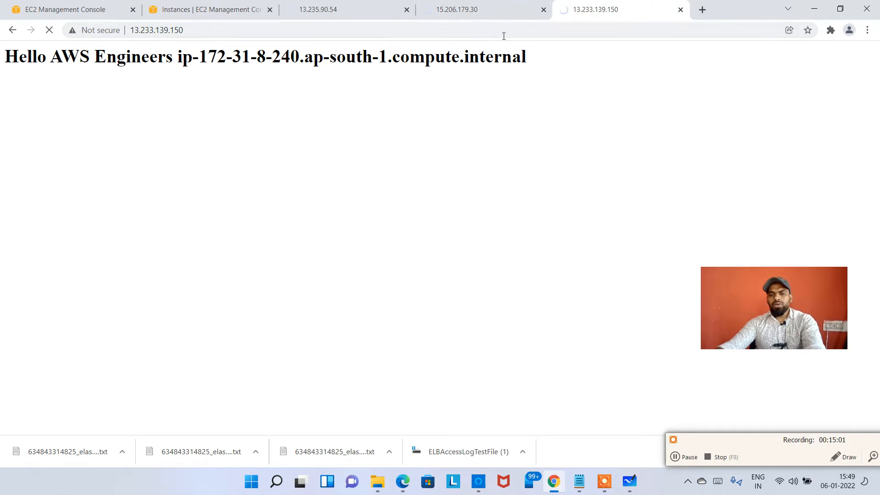
Go back through the three web server pages and highlight the error code shown on each one.
click(428, 14)
click(338, 14)
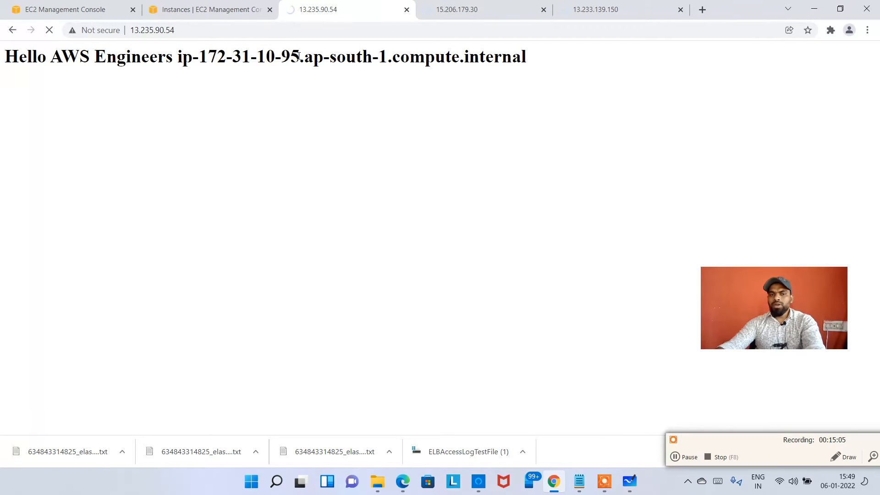
click(463, 13)
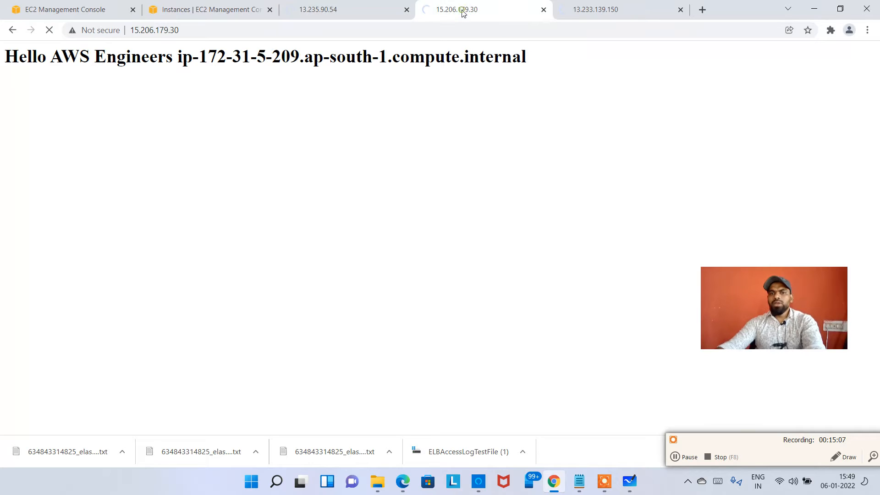
click(349, 11)
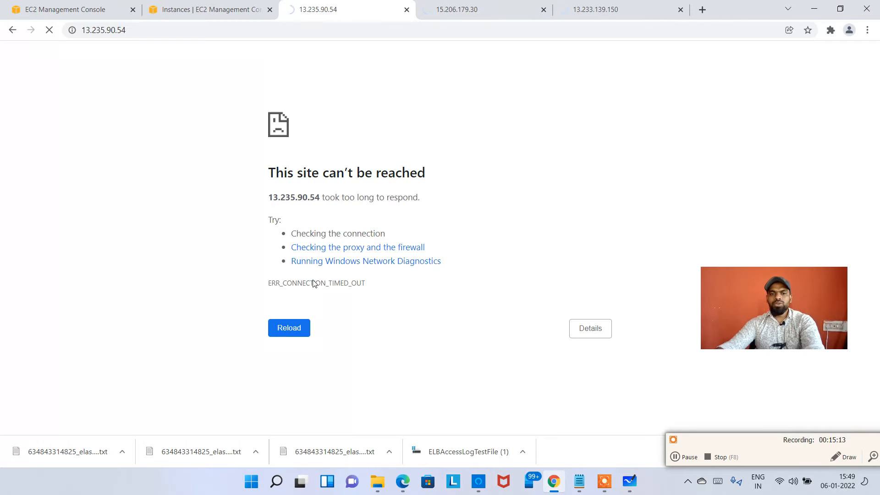
drag(271, 284, 375, 290)
click(459, 4)
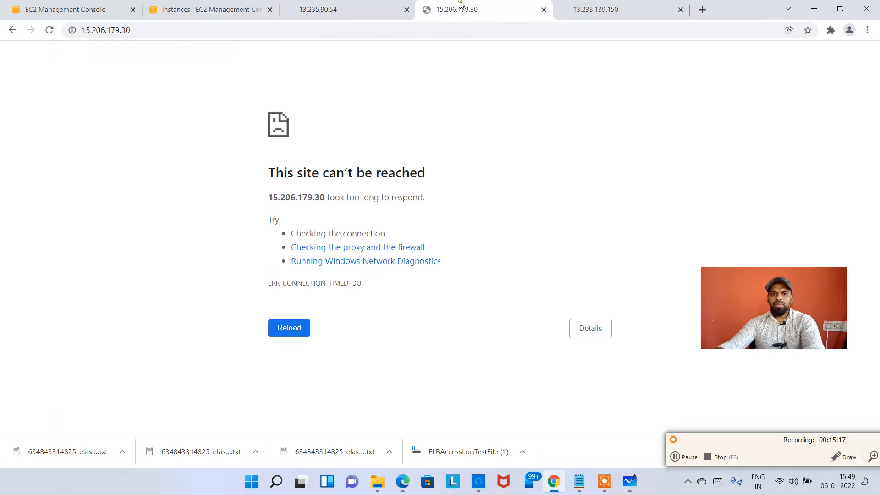
drag(274, 284, 381, 288)
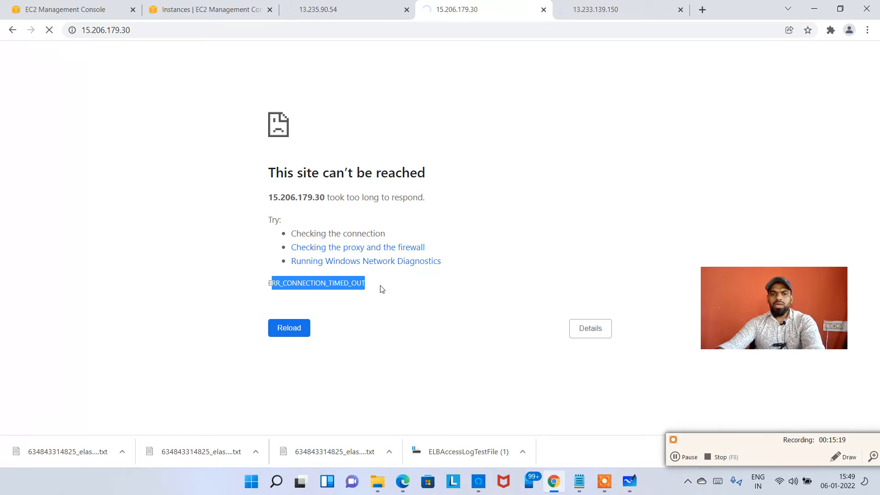
click(596, 5)
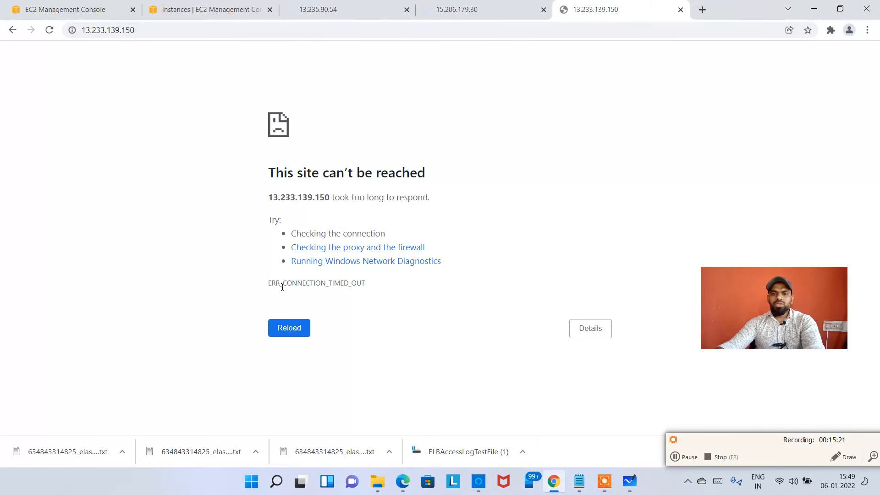
drag(274, 286, 538, 291)
drag(774, 301, 810, 366)
click(592, 151)
Inspect the 13.235.90.54 page with the developer tools and reload it while recording its network activity.
click(334, 14)
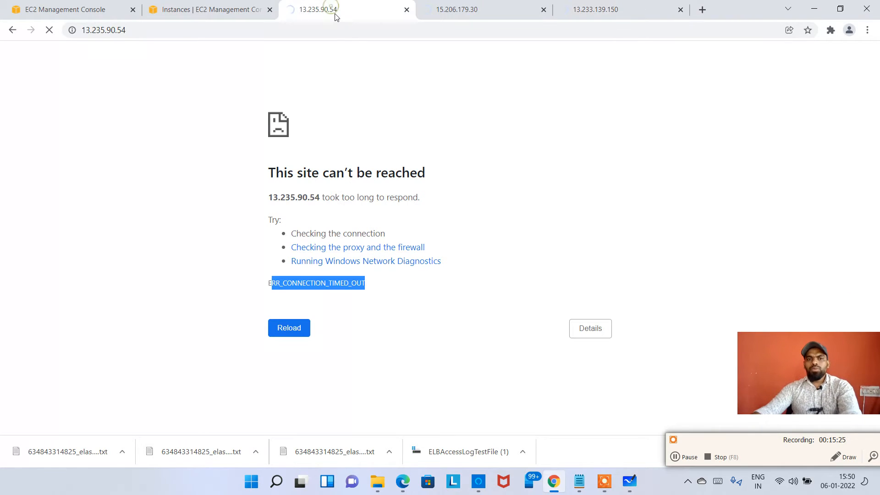
click(472, 123)
right_click(477, 125)
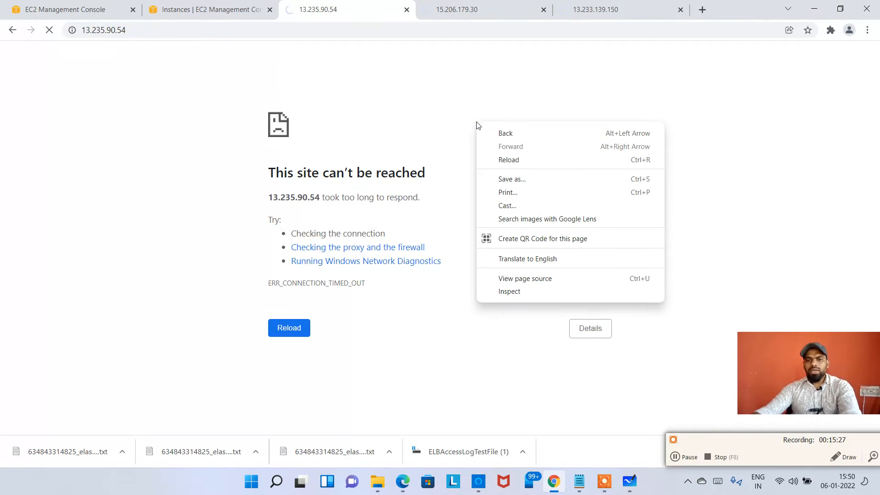
click(519, 293)
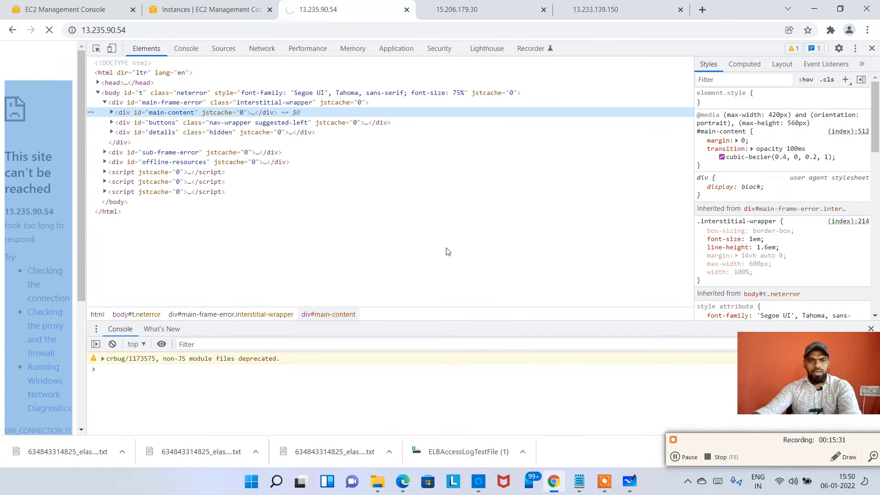
click(264, 51)
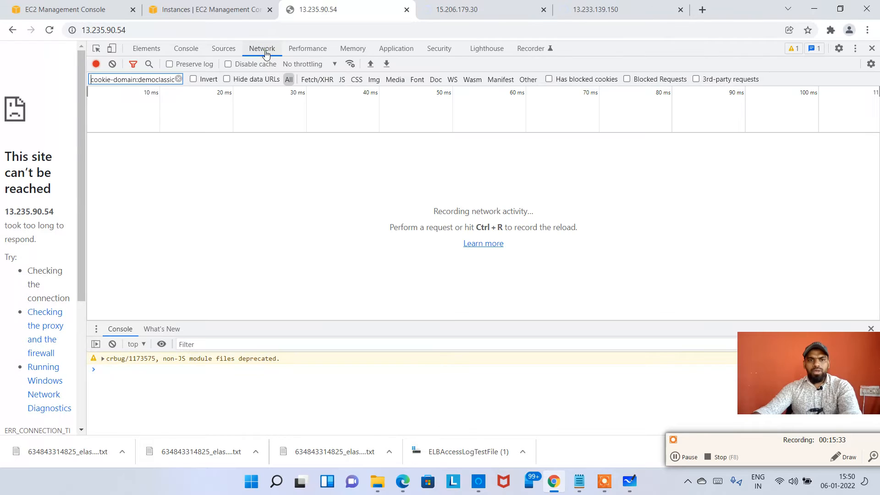
click(50, 32)
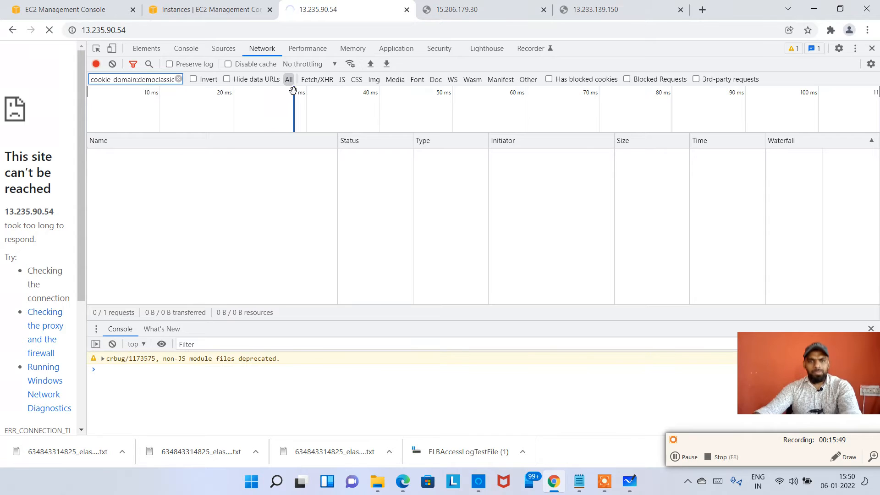
Look through the page's performance, memory, application, security and Lighthouse diagnostics and return to its network log.
click(309, 49)
click(355, 49)
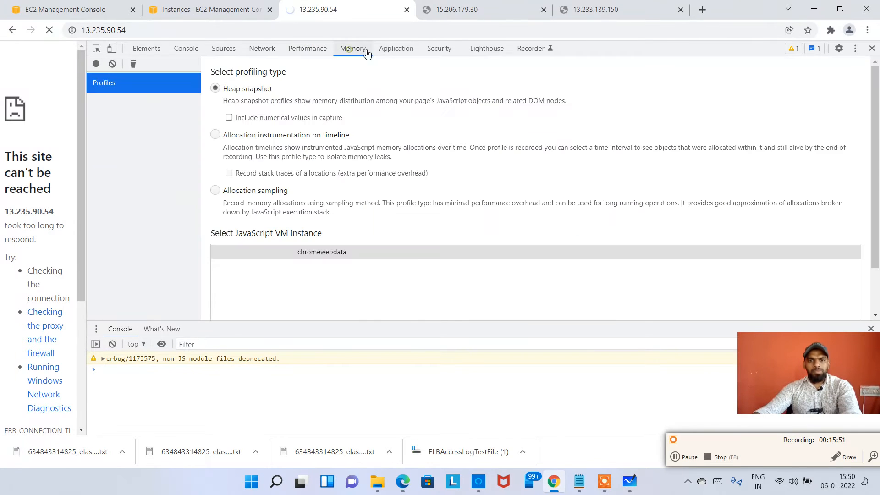
click(408, 51)
click(440, 50)
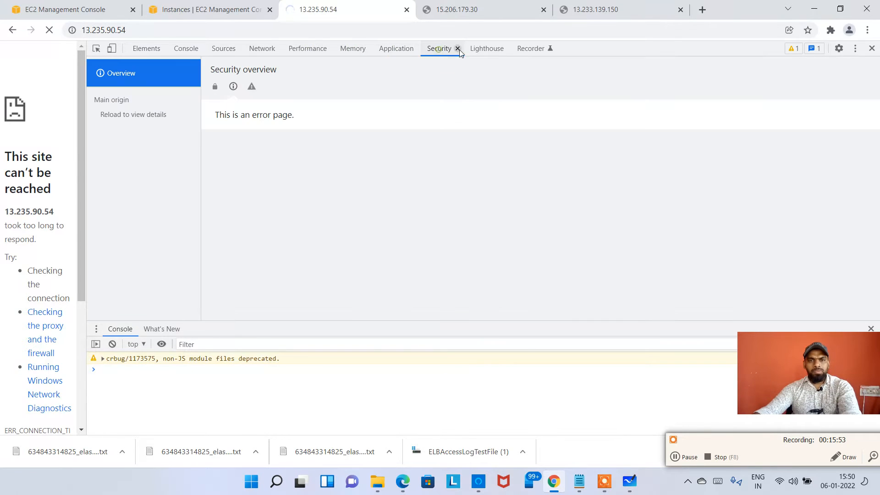
click(475, 51)
click(258, 49)
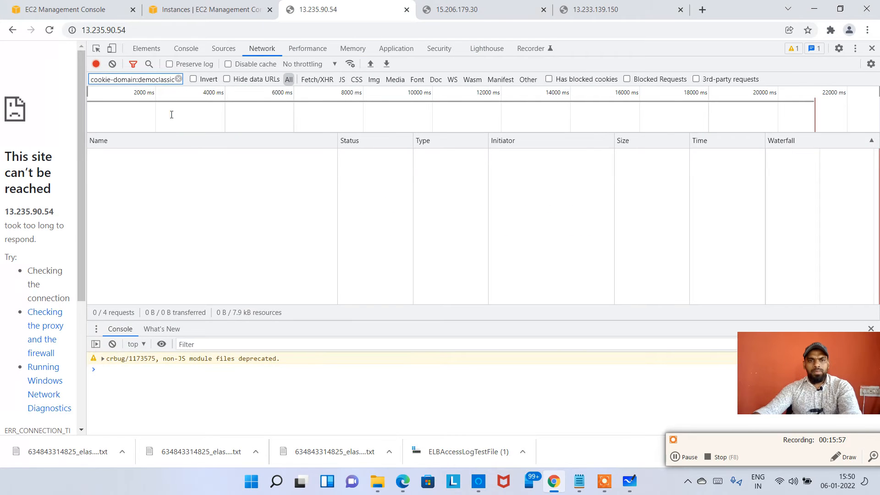
Reload 13.235.90.54 to examine its network log and console warning, and close the developer tools.
click(49, 31)
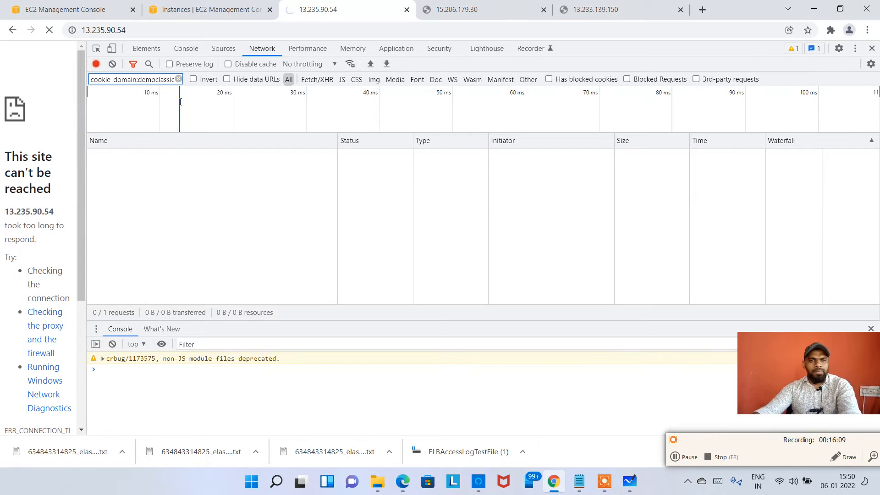
click(179, 360)
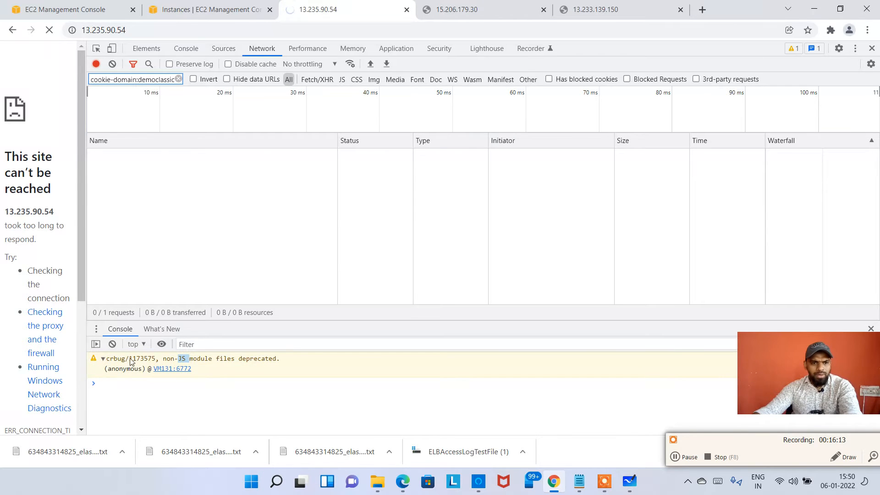
click(160, 329)
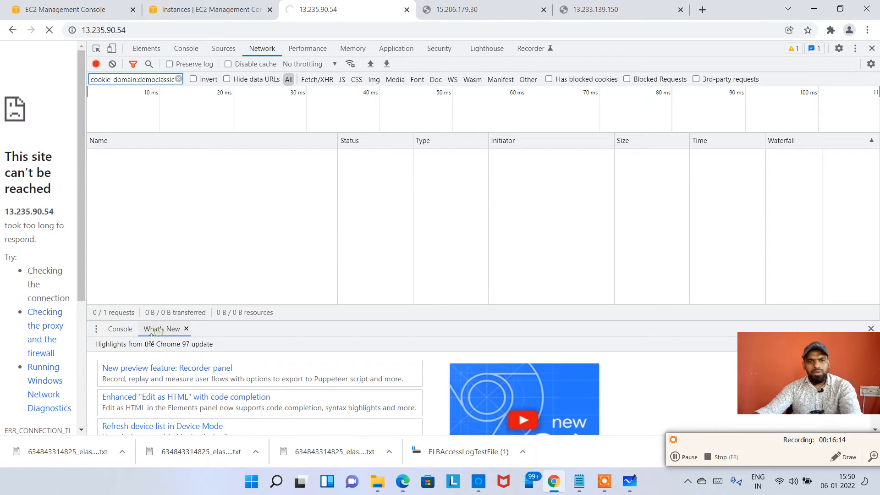
click(120, 329)
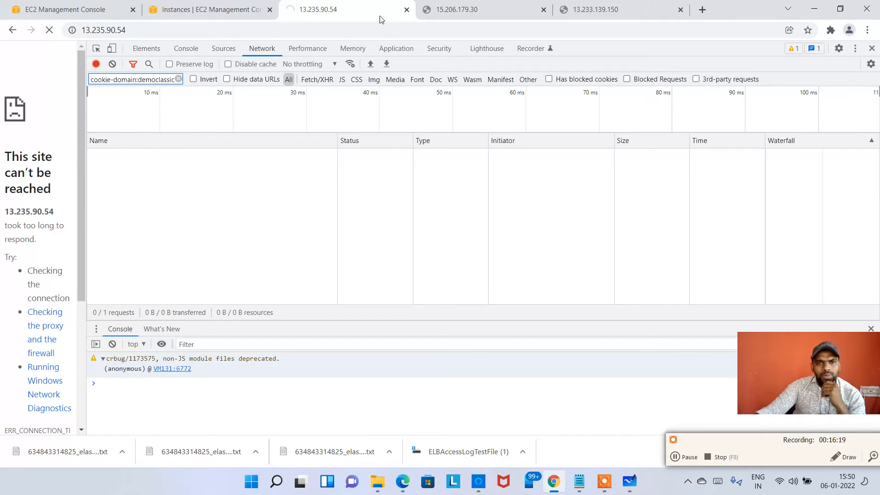
click(870, 48)
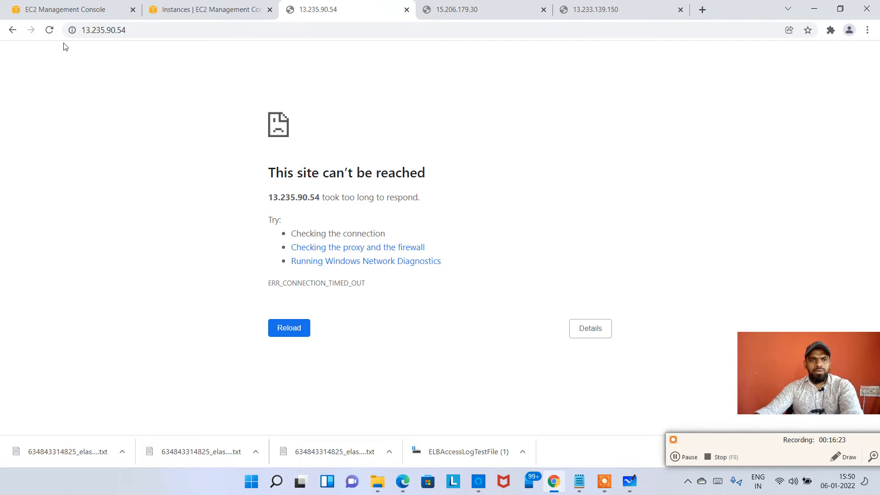
Reload all three web server pages once more, from 13.235.90.54 through 13.233.139.150.
click(49, 30)
click(421, 14)
click(49, 29)
click(605, 9)
click(49, 30)
Refresh the instance list in the EC2 console and examine DemoMachine1's public and private IPv4 addresses.
click(208, 9)
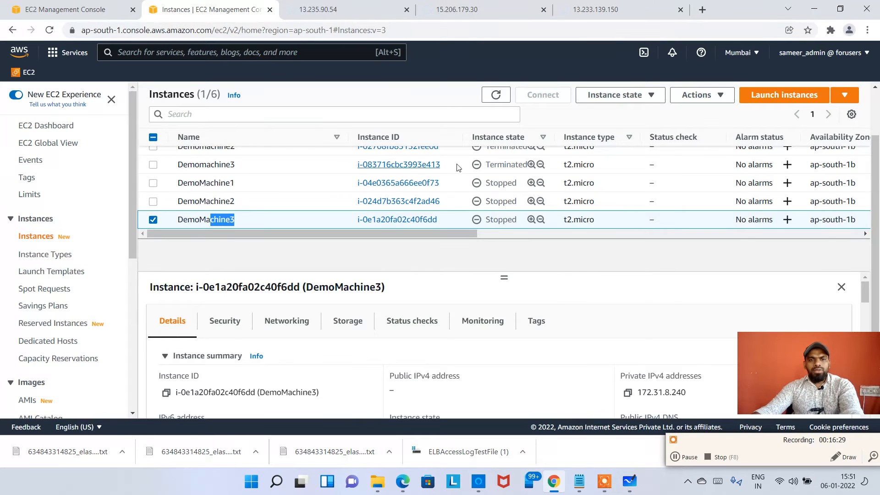
click(495, 122)
scroll(362, 204, down, 1)
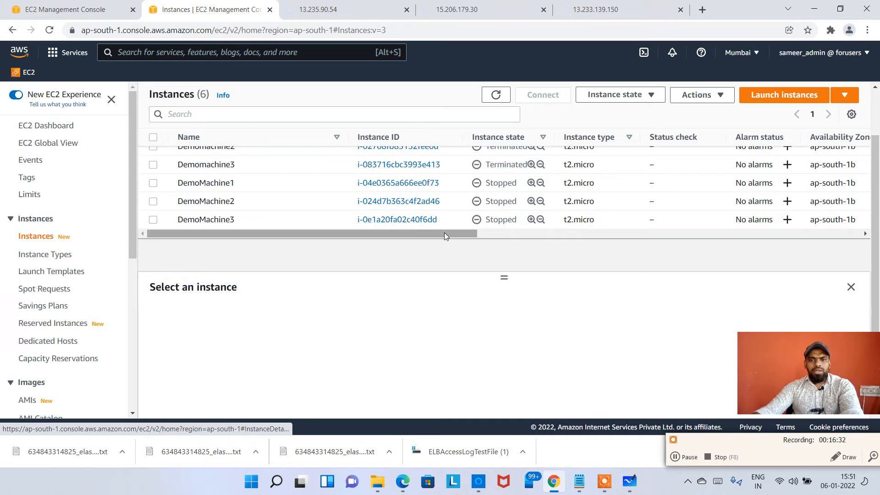
click(153, 182)
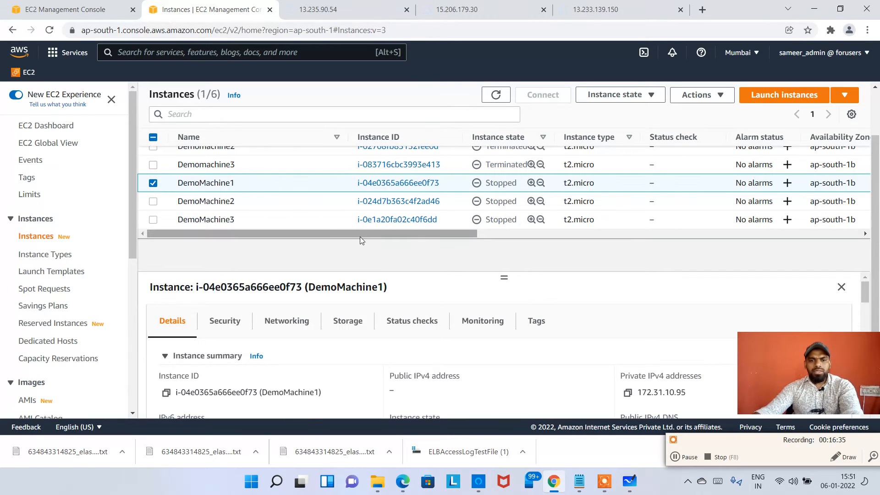
scroll(315, 252, down, 1)
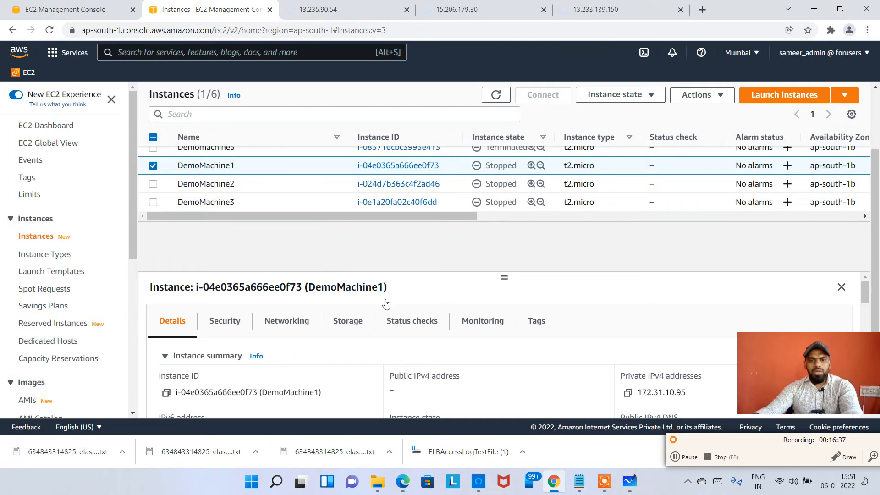
scroll(449, 358, down, 1)
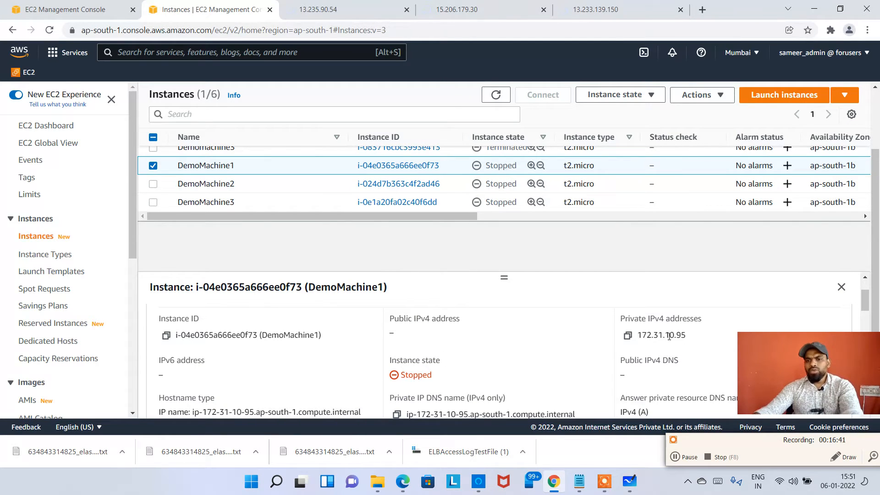
drag(690, 338, 639, 340)
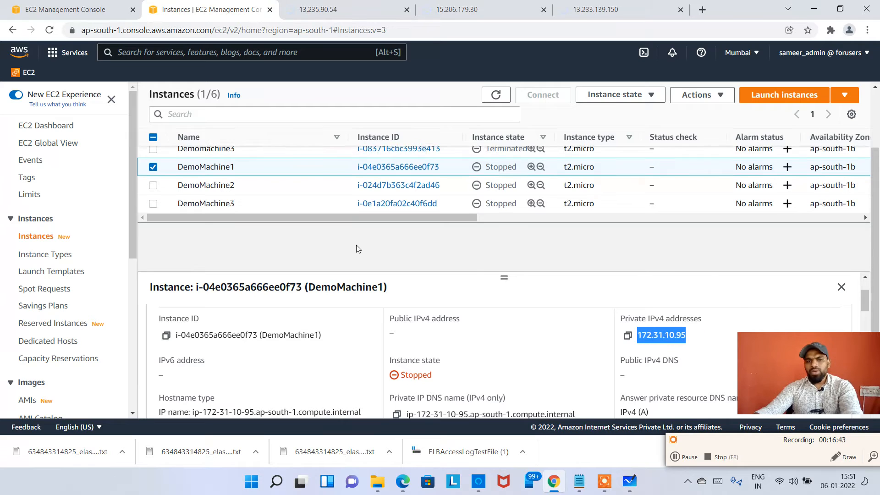
Add DemoMachine2 and DemoMachine3 to the selection with DemoMachine1 and start all three instances.
click(153, 241)
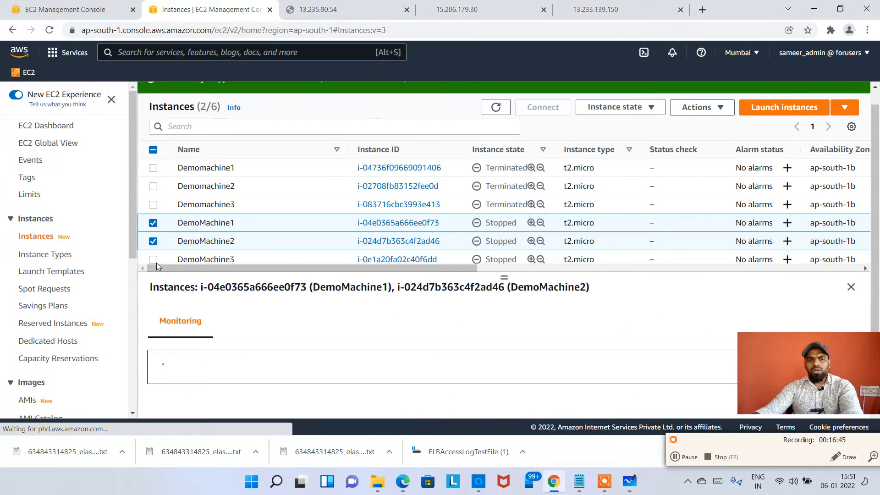
click(154, 260)
click(639, 109)
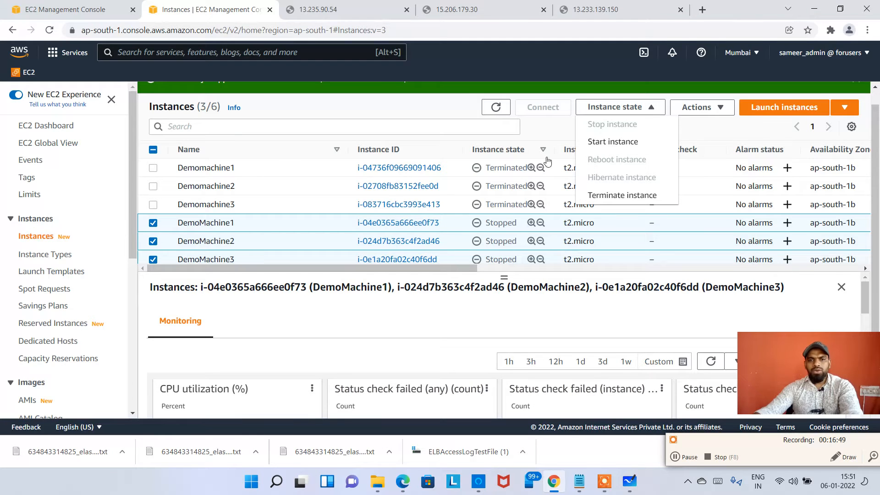
click(606, 143)
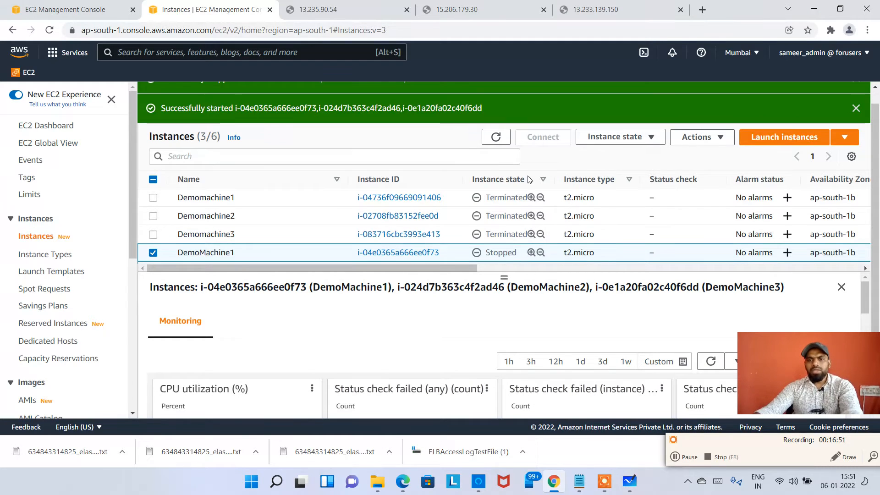
scroll(860, 137, up, 1)
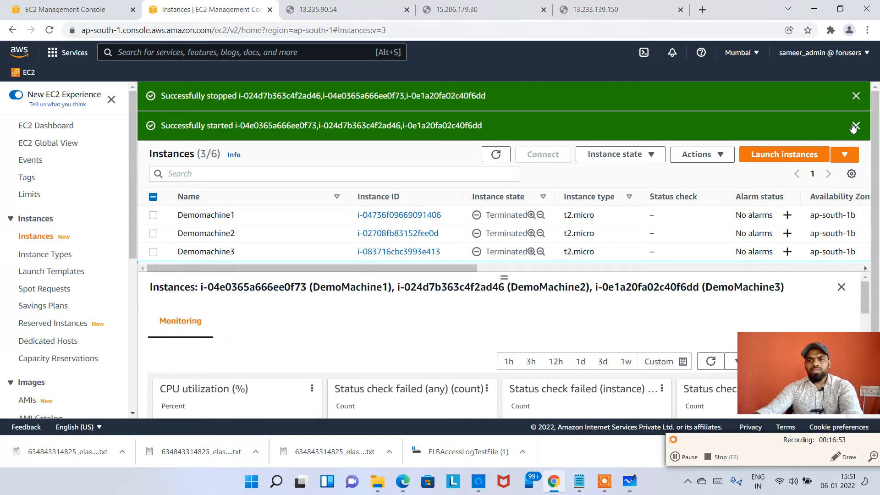
Dismiss the two instance success notifications and refresh the instance list.
click(855, 125)
click(856, 95)
click(506, 100)
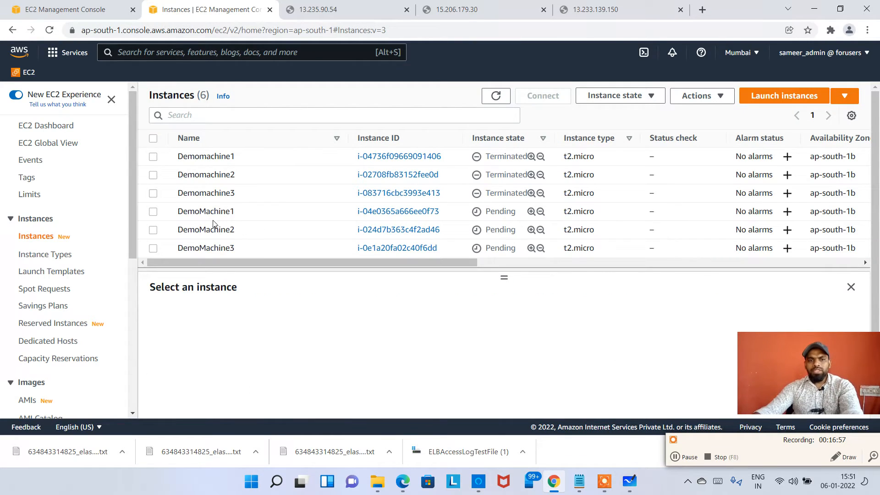
click(153, 211)
click(153, 230)
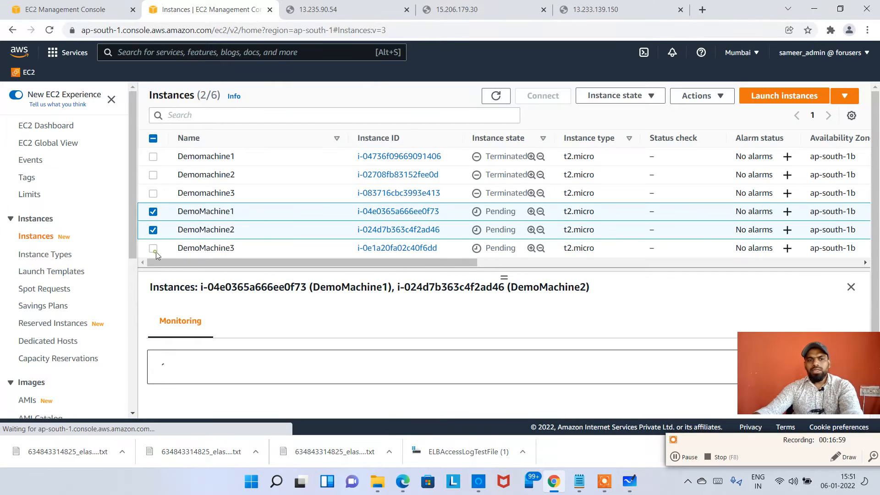
click(154, 248)
click(153, 212)
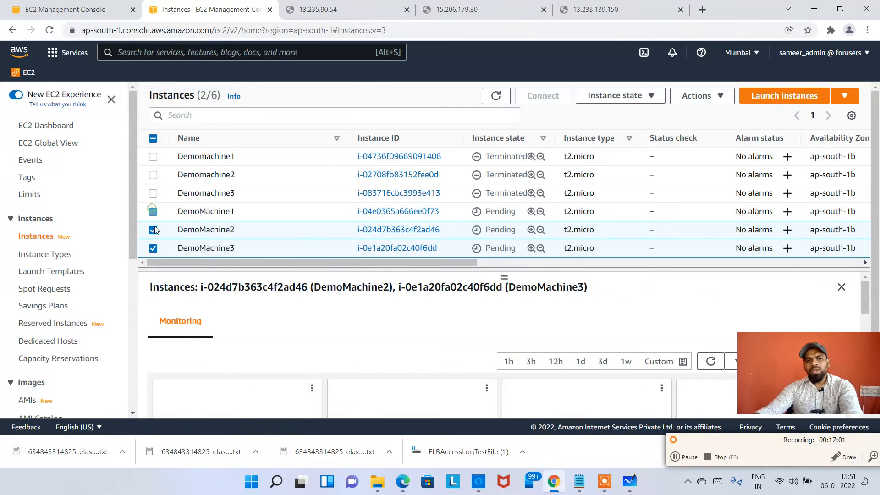
click(153, 229)
click(153, 248)
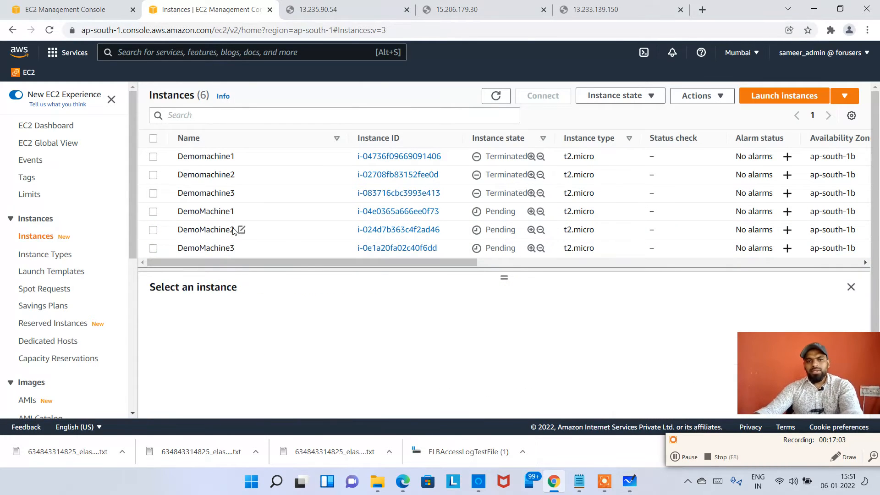
Examine DemoMachine1's public and private IPv4 addresses during startup and refresh the instance list.
click(153, 212)
scroll(398, 342, down, 2)
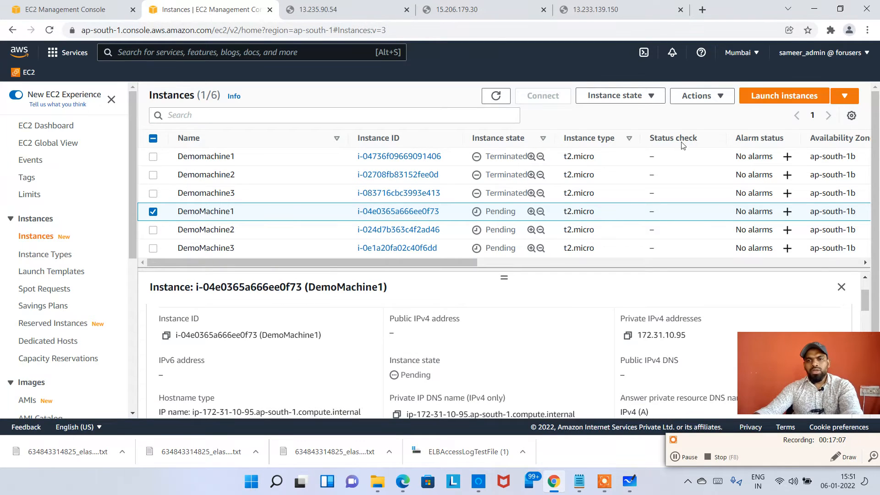
click(496, 95)
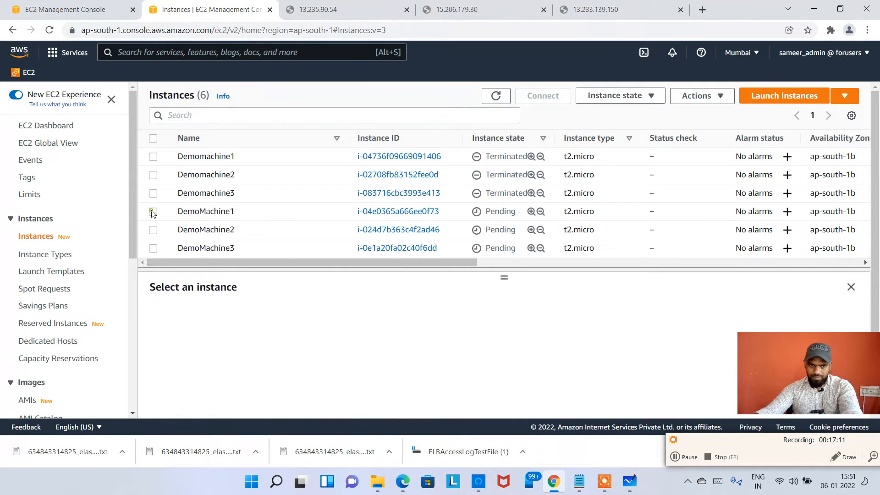
click(153, 211)
click(153, 211)
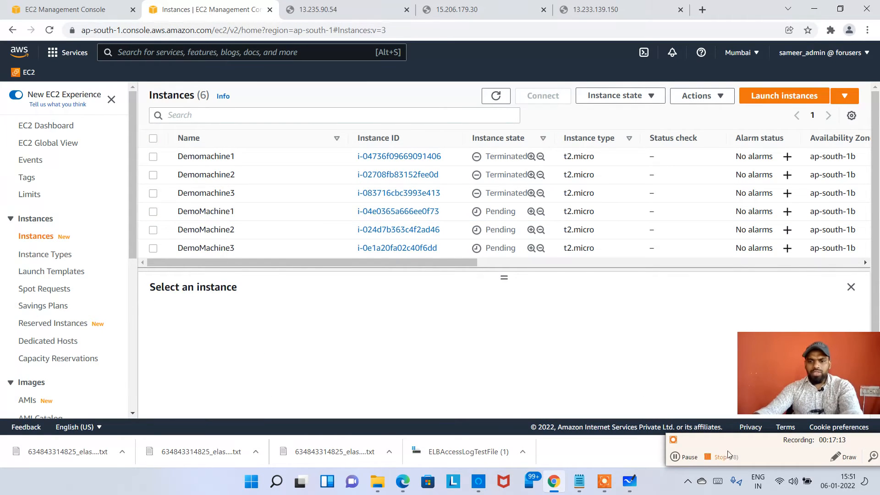
click(687, 457)
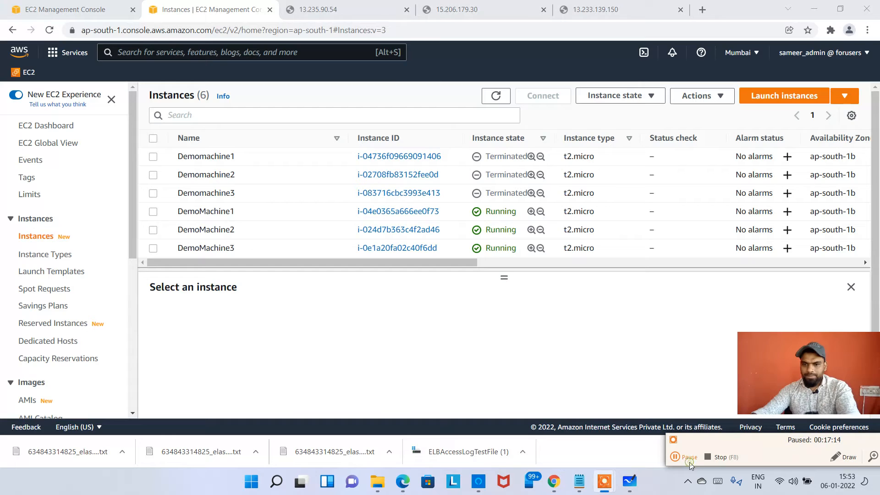
click(687, 457)
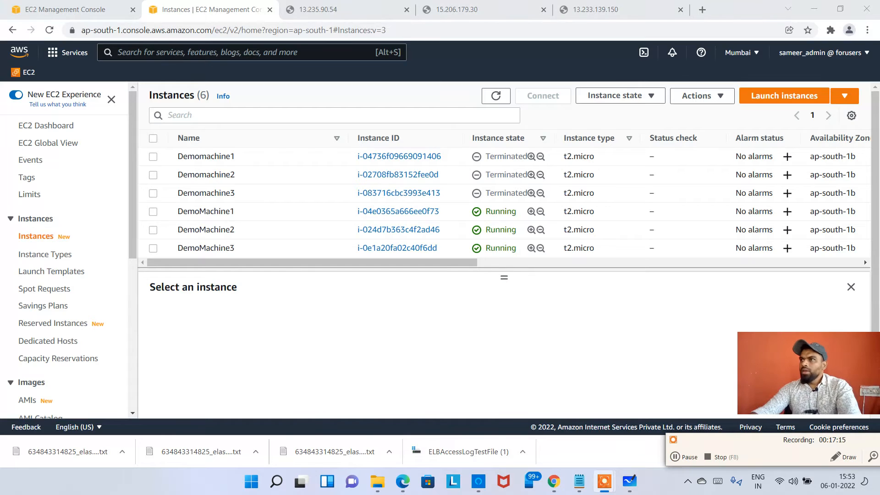
Refresh the instance list and copy DemoMachine1's public IPv4 address from its instance details.
click(496, 95)
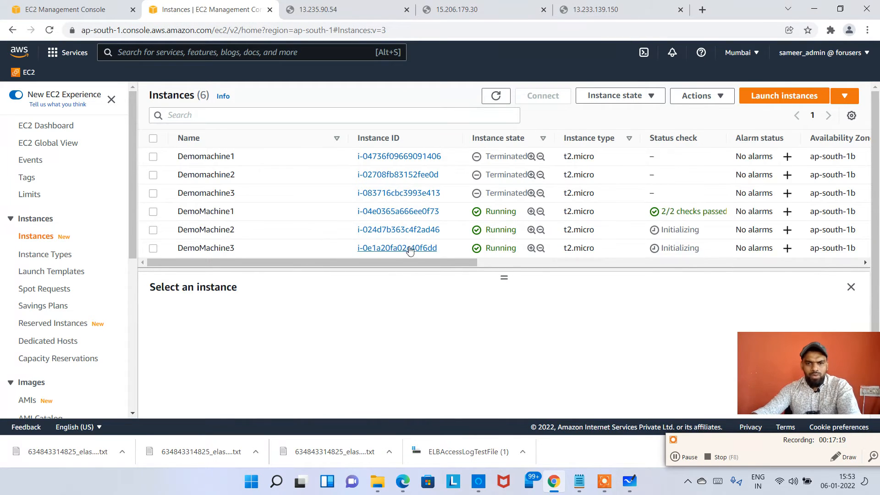
click(300, 214)
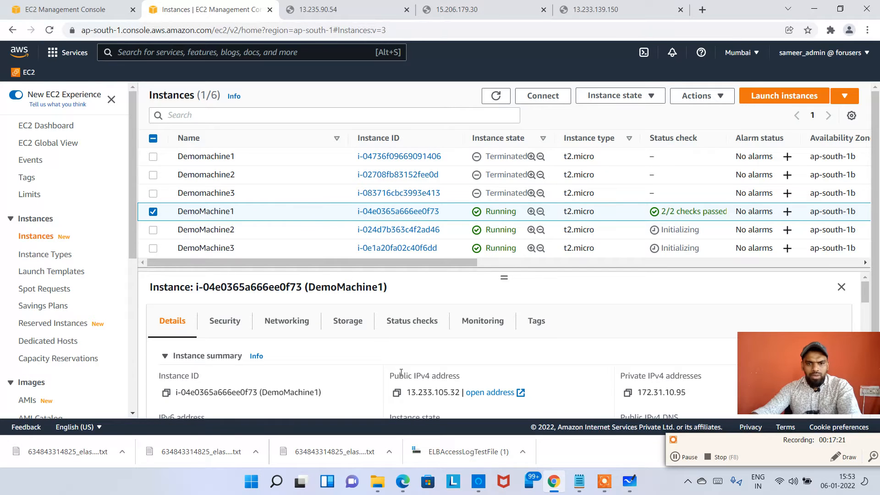
scroll(321, 239, down, 1)
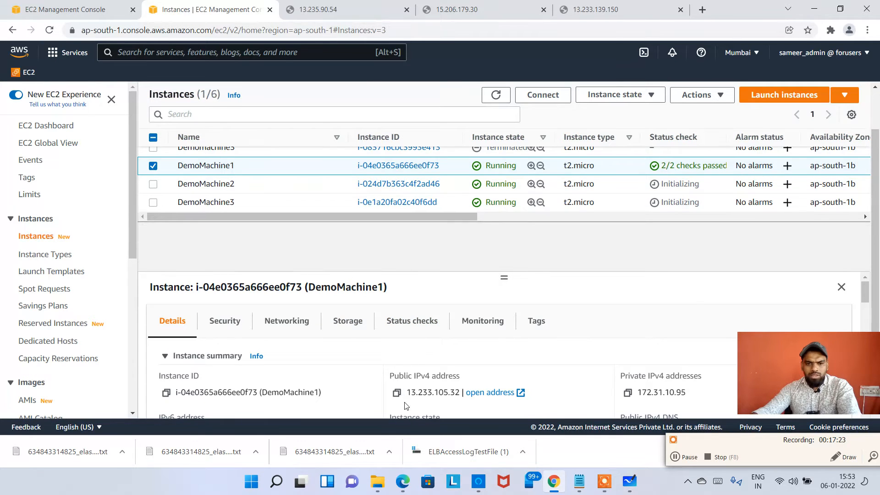
drag(406, 392, 462, 394)
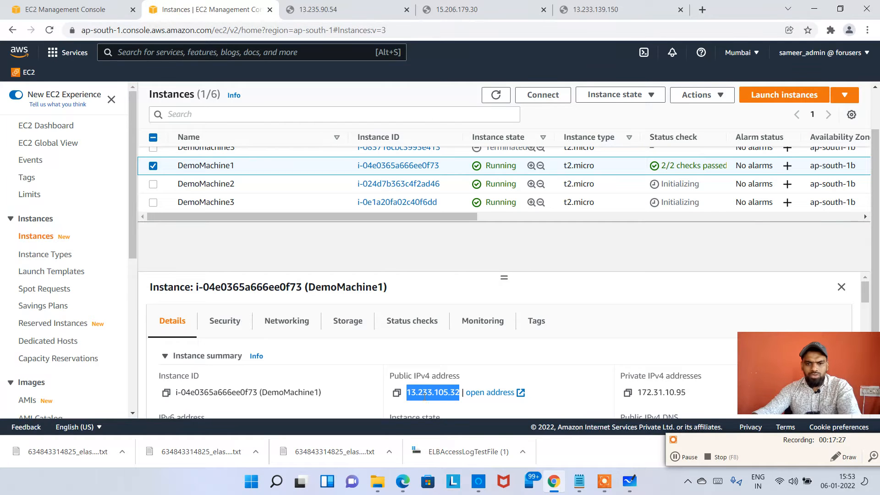
click(368, 394)
click(396, 393)
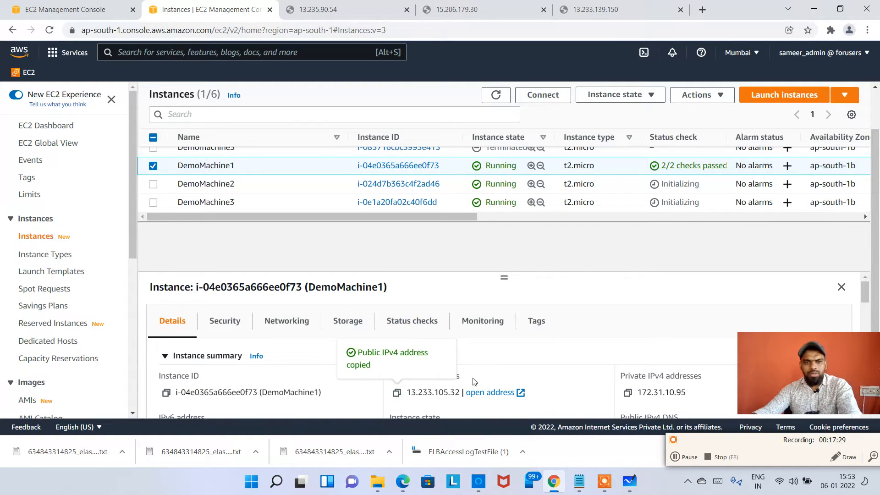
Switch to Microsoft Whiteboard and add "after stopped and start:" with "public ip : 13.233.105.32" below DemoMachine1's addresses.
click(629, 481)
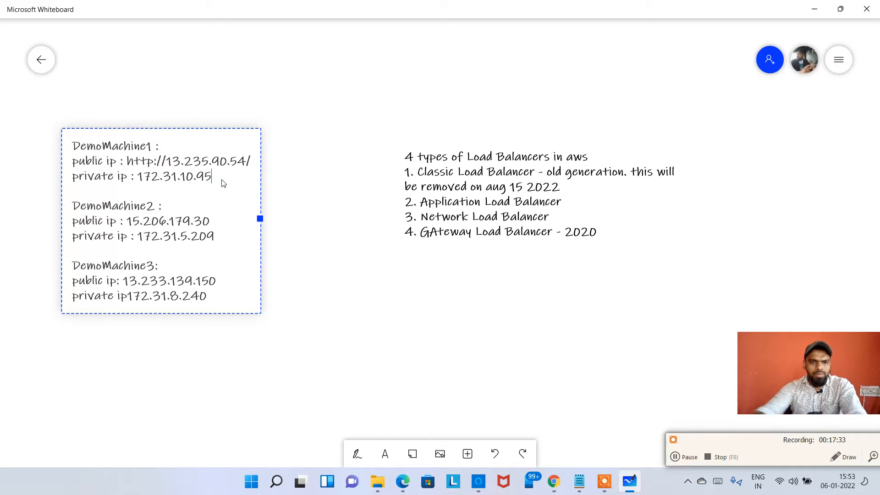
key(Return)
key(Return)
text(after stopped and start:)
key(Return)
text(publi)
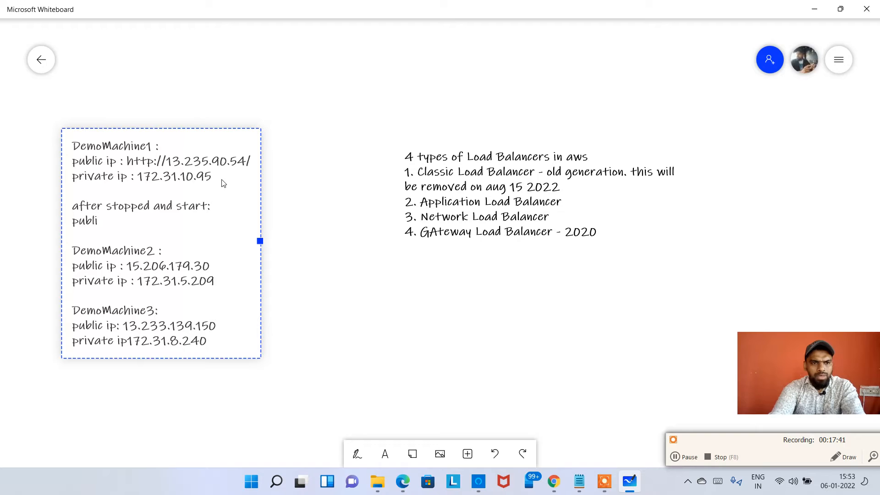
text(c ip : 13.233.105.32)
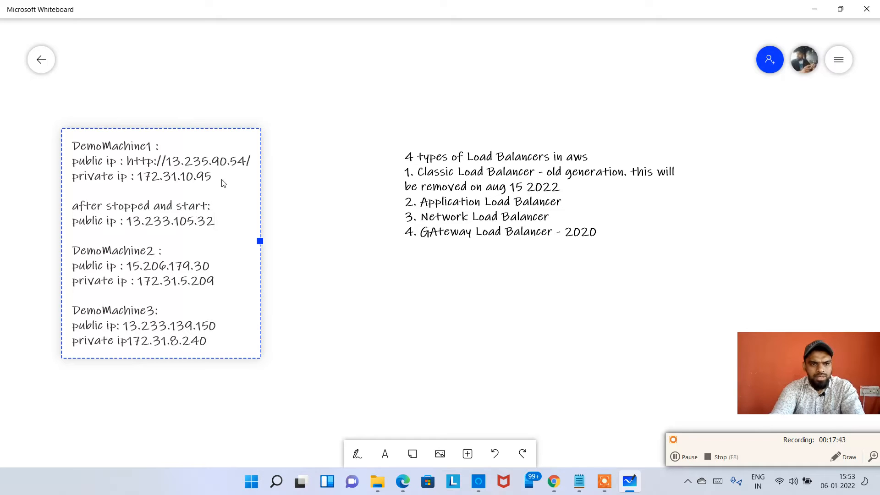
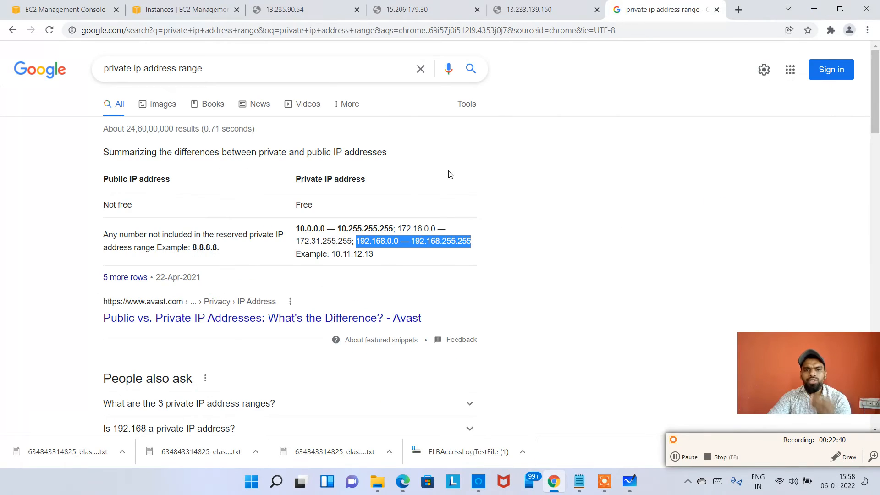
Return to the EC2 console and allocate an Elastic IP address from Amazon's pool of IPv4 addresses.
click(139, 10)
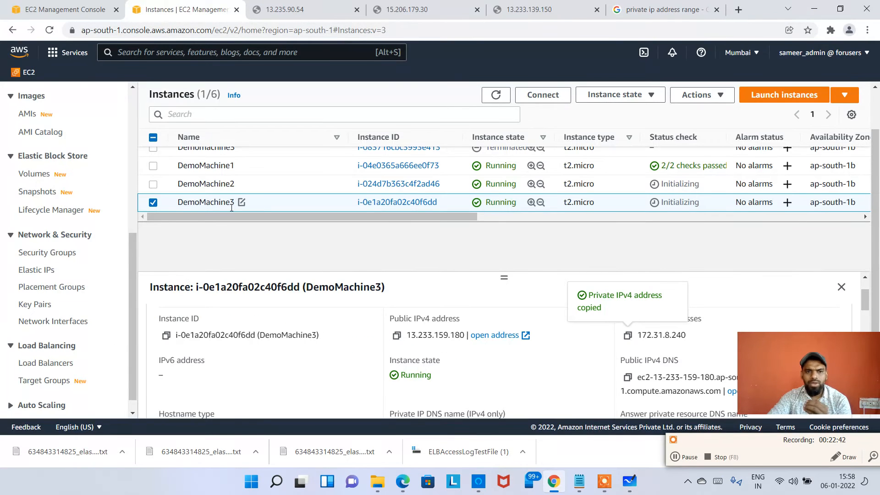
scroll(82, 327, down, 1)
click(32, 253)
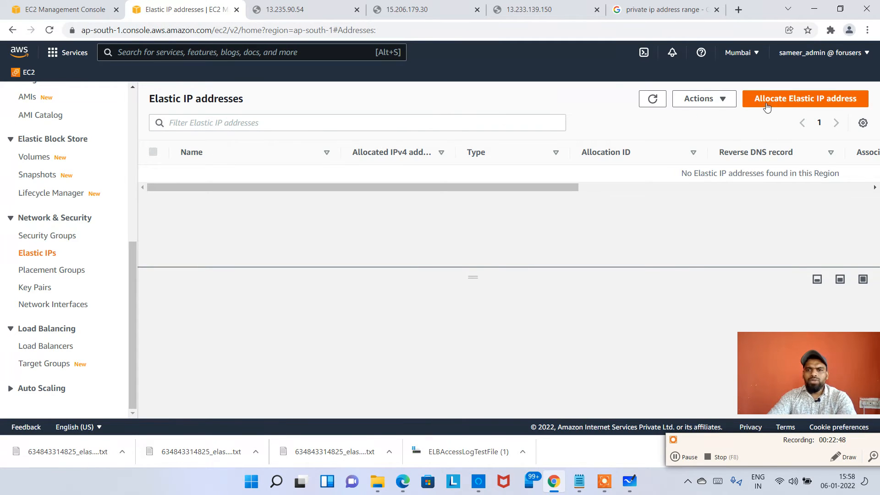
click(790, 104)
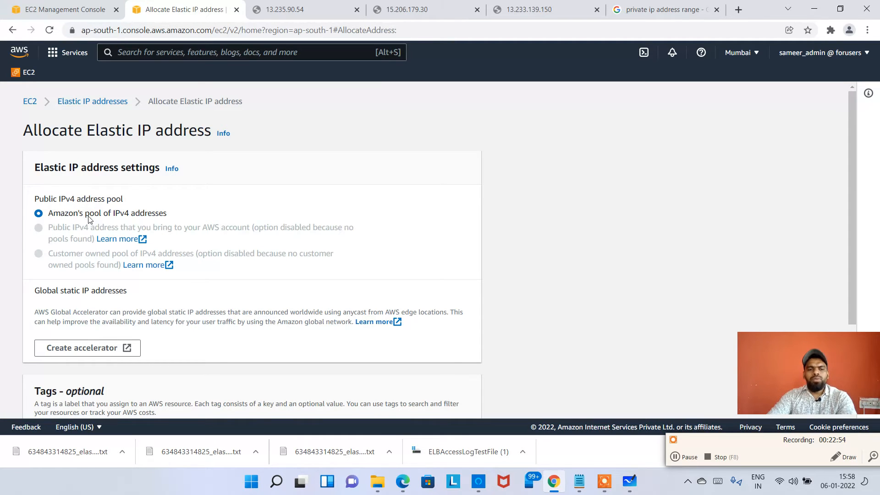
scroll(132, 225, down, 3)
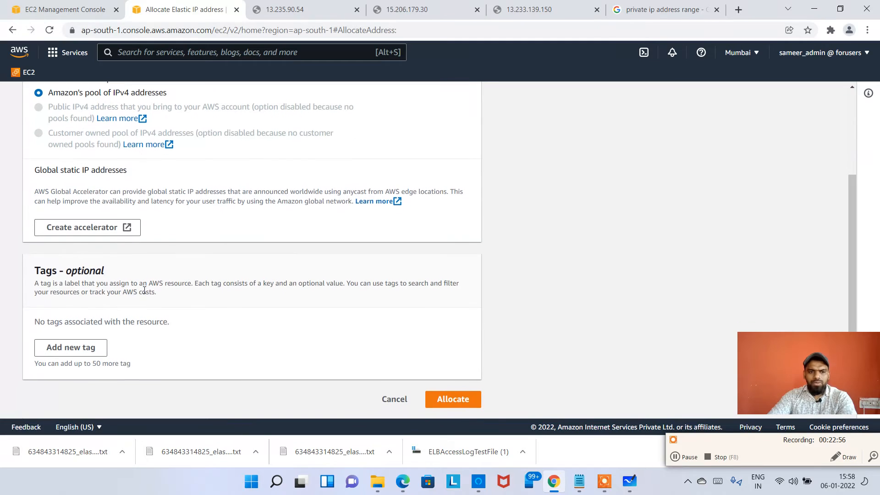
click(455, 398)
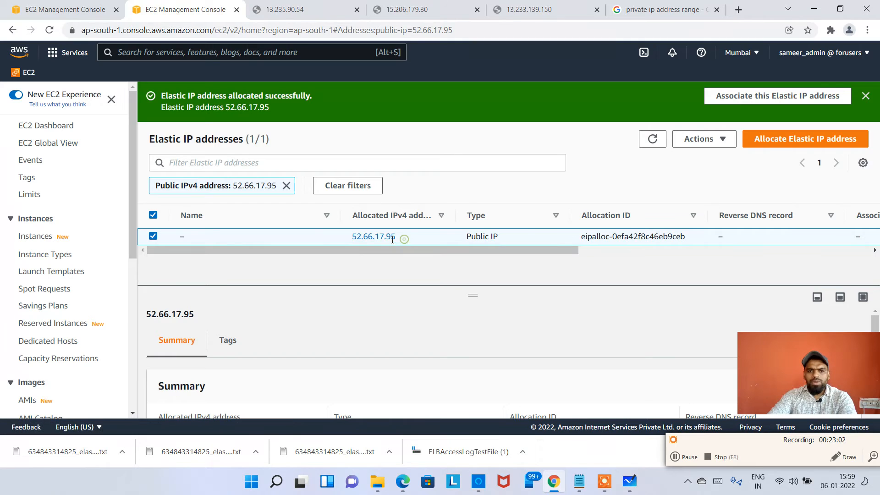
Allocate a second Elastic IP address from Amazon's pool of IPv4 addresses.
drag(401, 239, 348, 240)
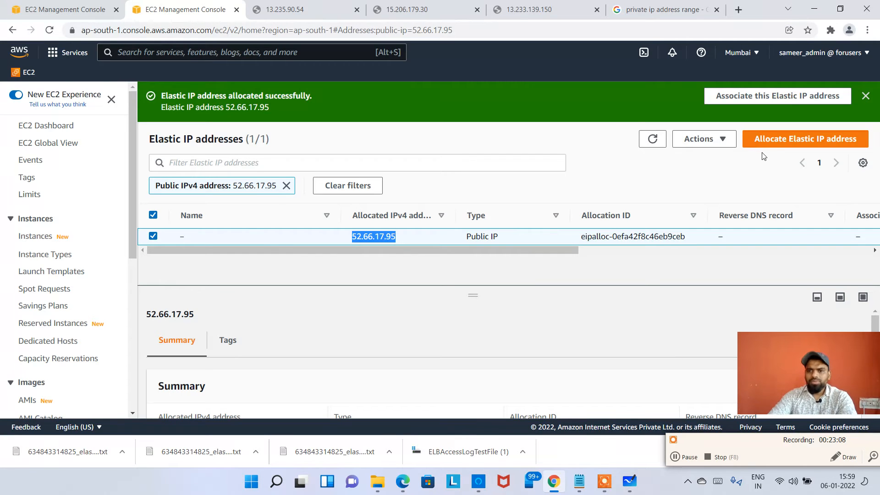
click(789, 139)
scroll(179, 284, down, 3)
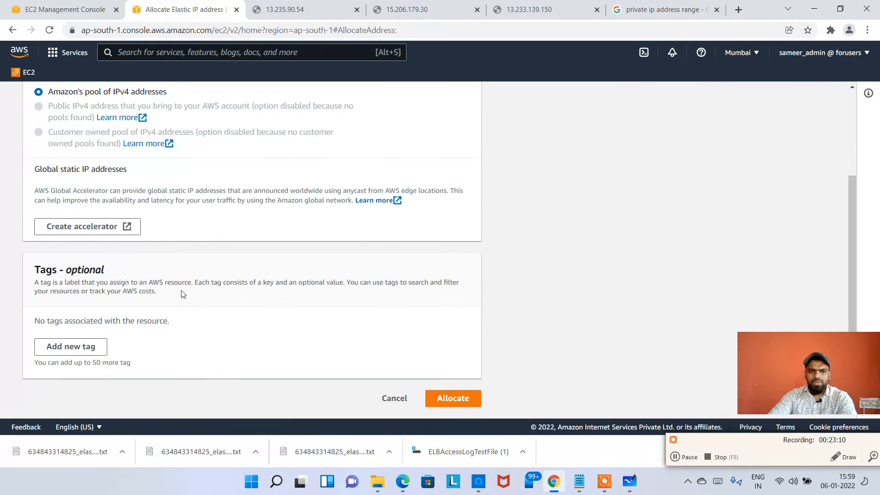
click(437, 398)
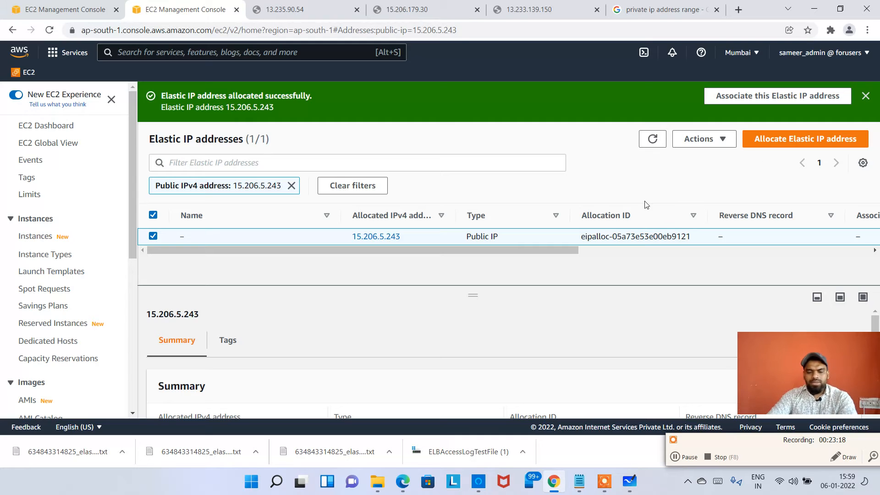
Allocate a third Elastic IP address from Amazon's pool and remove the public IPv4 address filter from the list.
click(786, 142)
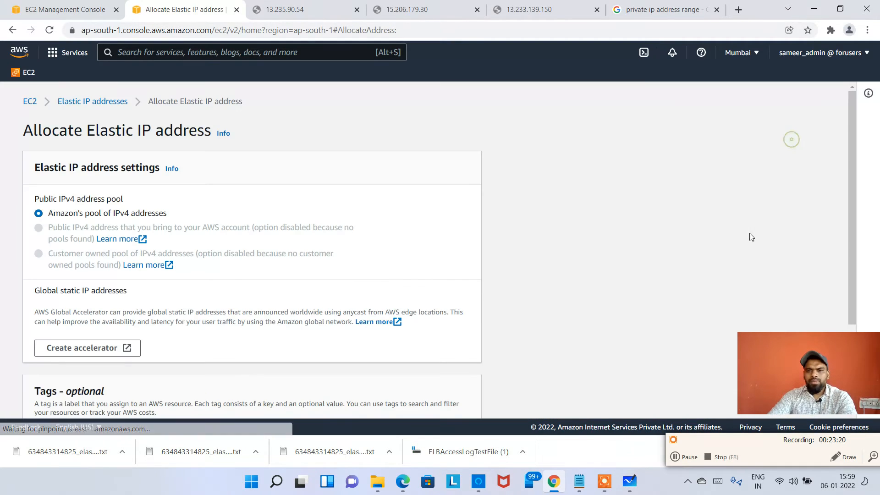
scroll(448, 314, down, 3)
click(453, 398)
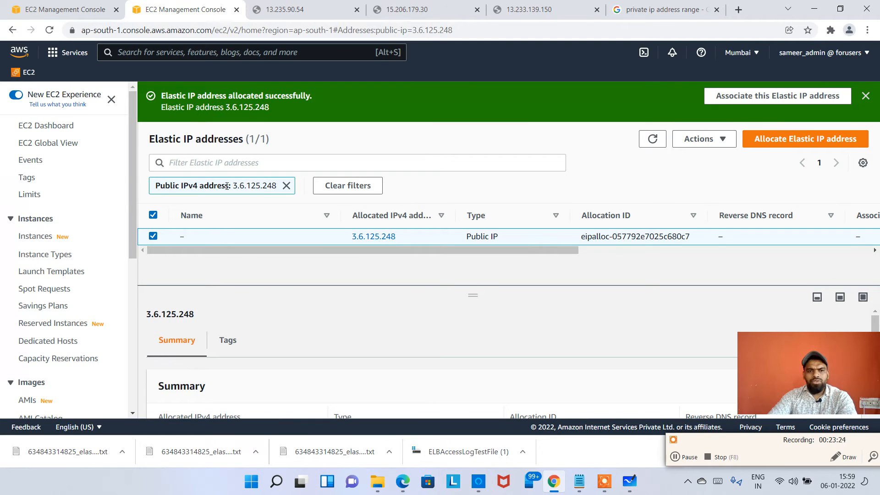
click(287, 185)
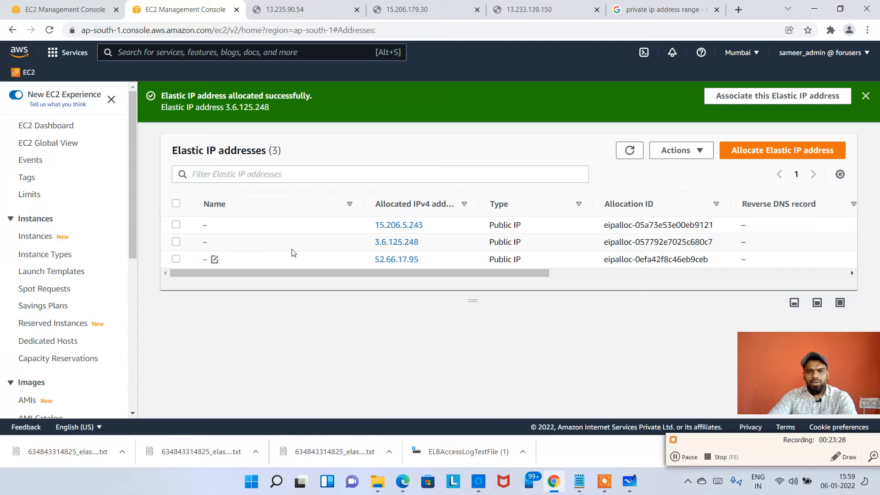
Name the Elastic IP address 15.206.5.243 DemoMachine1 and save the name.
click(205, 226)
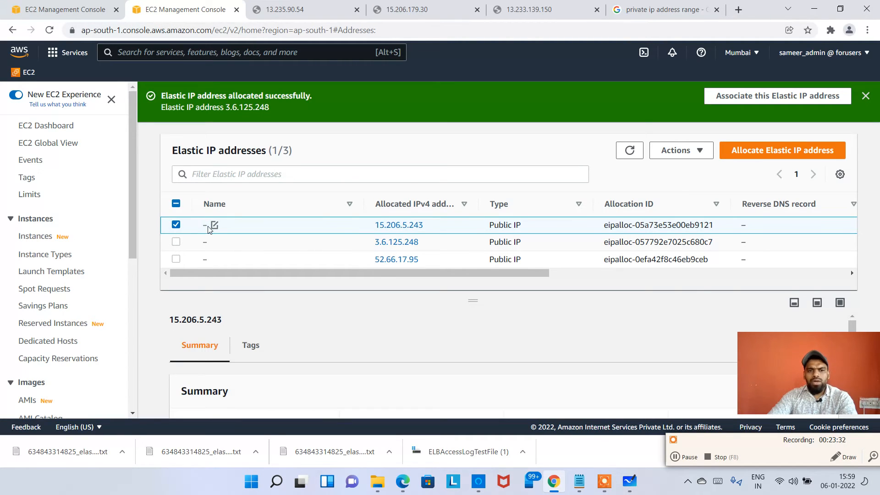
click(214, 226)
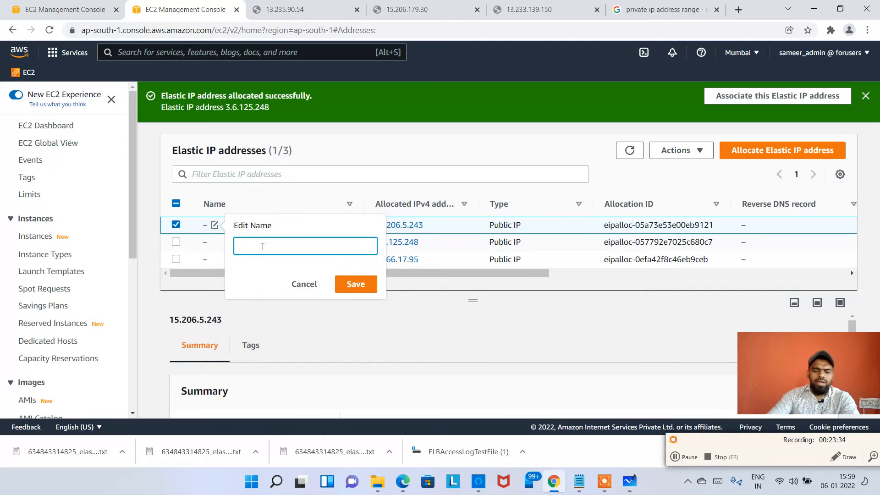
text(DemoMachine1)
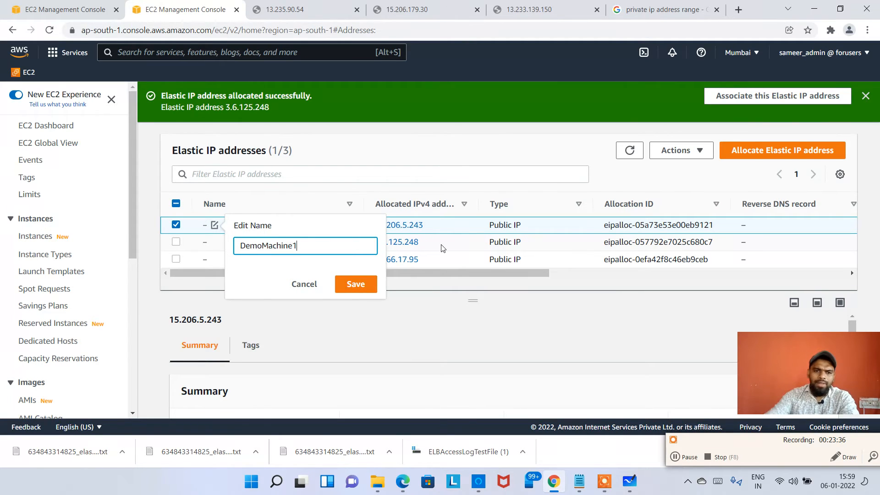
click(353, 284)
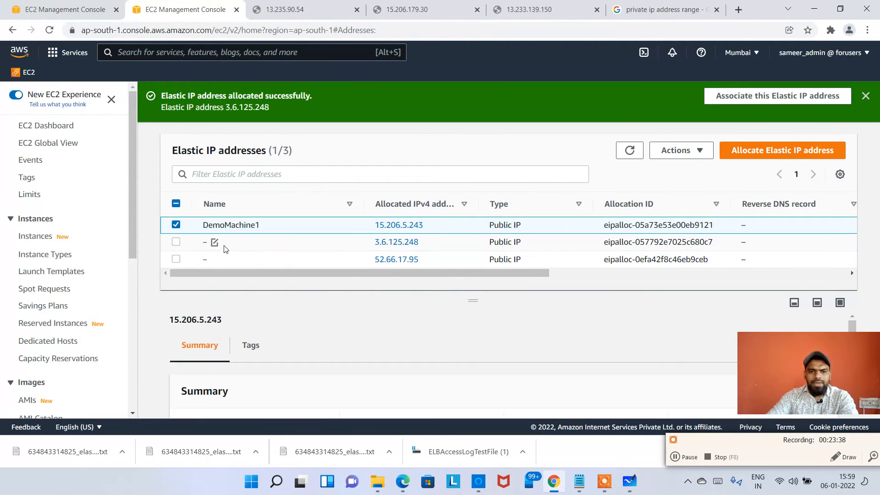
Name the Elastic IP address 3.6.125.248 DemoMachine2 and save the name.
click(215, 243)
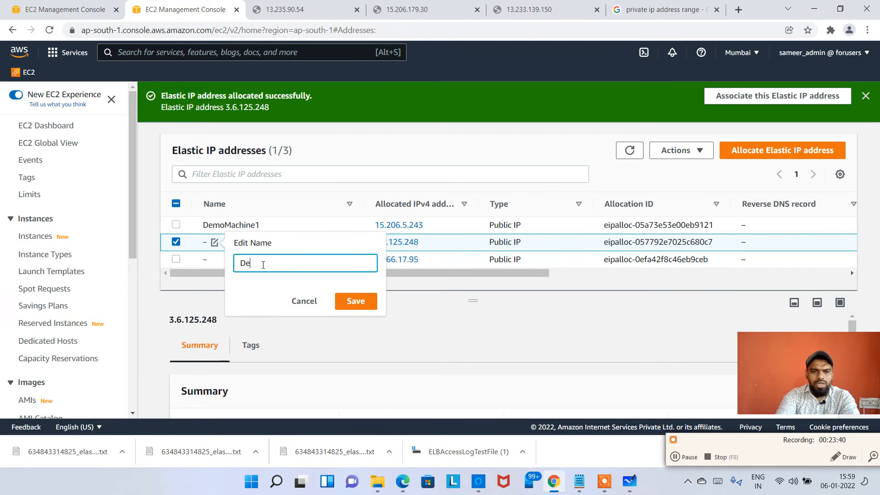
text(DemoMachine2)
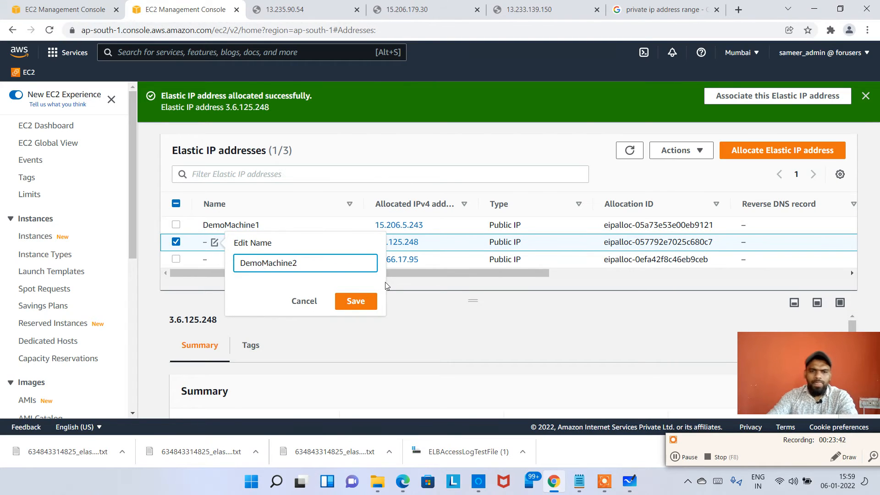
click(356, 300)
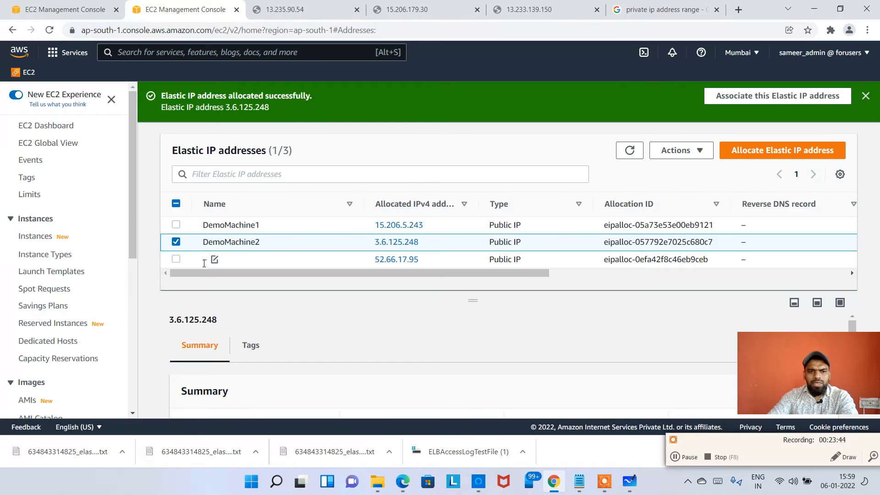
Name the Elastic IP address 52.66.17.95 DemoMachine3, save the name and deselect its row.
click(204, 263)
click(215, 260)
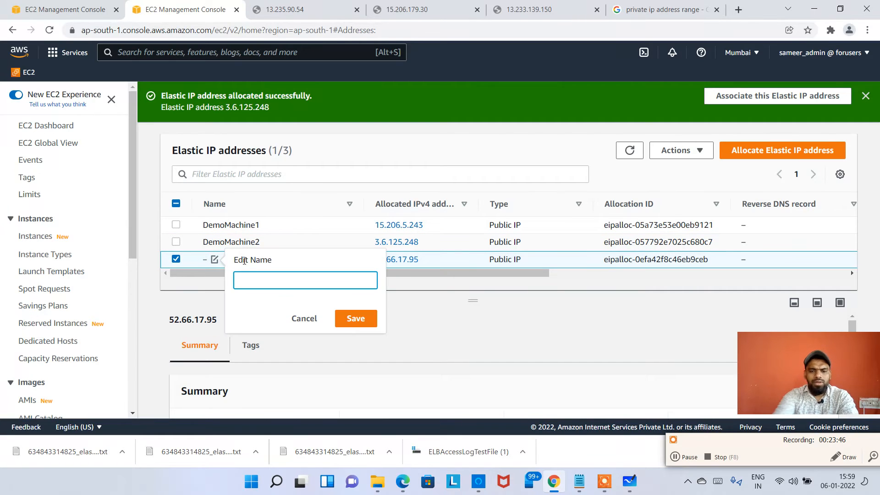
text(DemoMachine3)
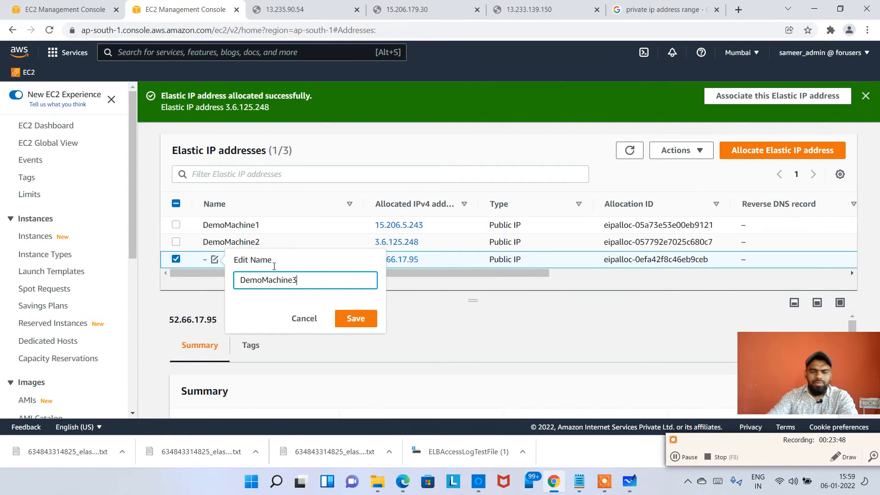
click(355, 318)
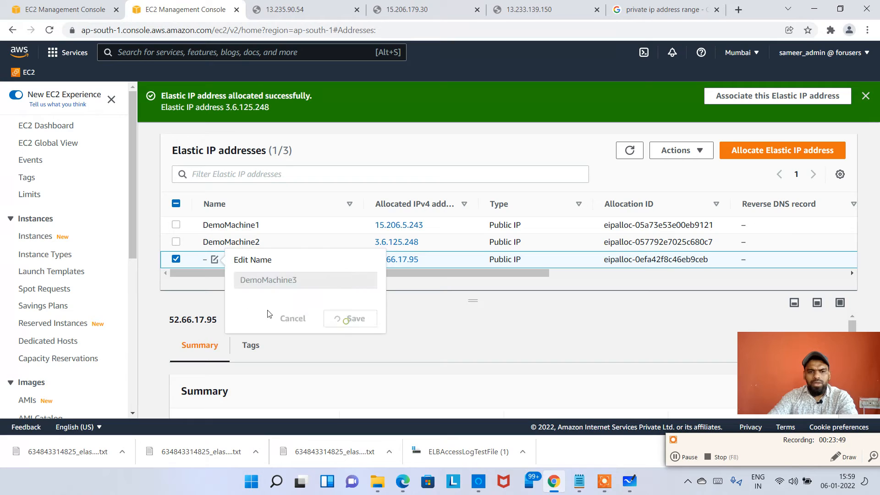
click(177, 259)
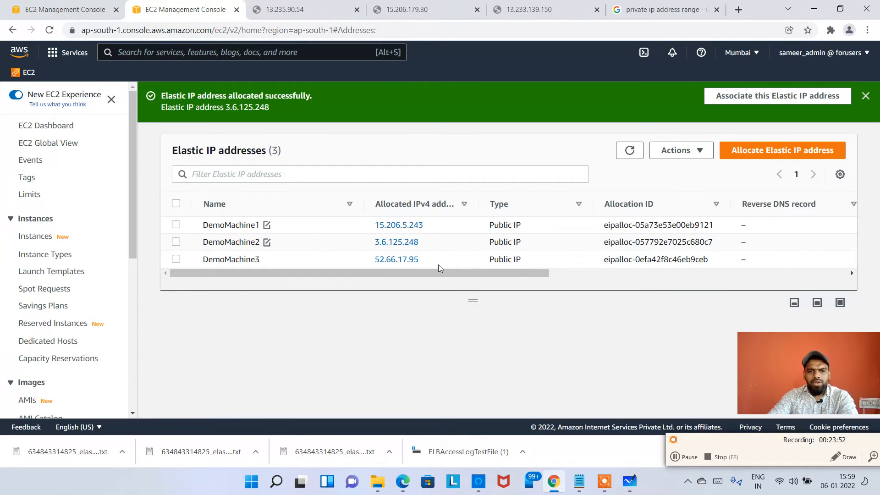
Highlight DemoMachine1's Elastic IP address in the list, switch to Microsoft Whiteboard and leave inking mode.
drag(439, 268, 326, 230)
click(432, 231)
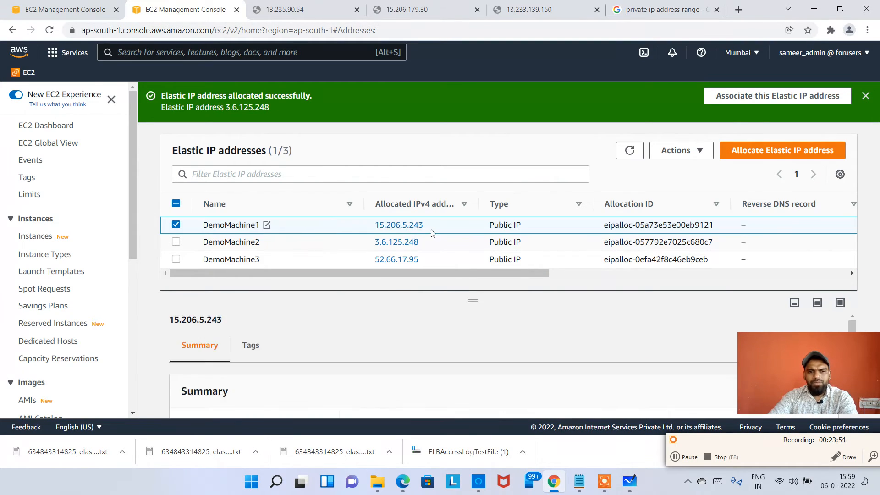
drag(432, 233, 368, 229)
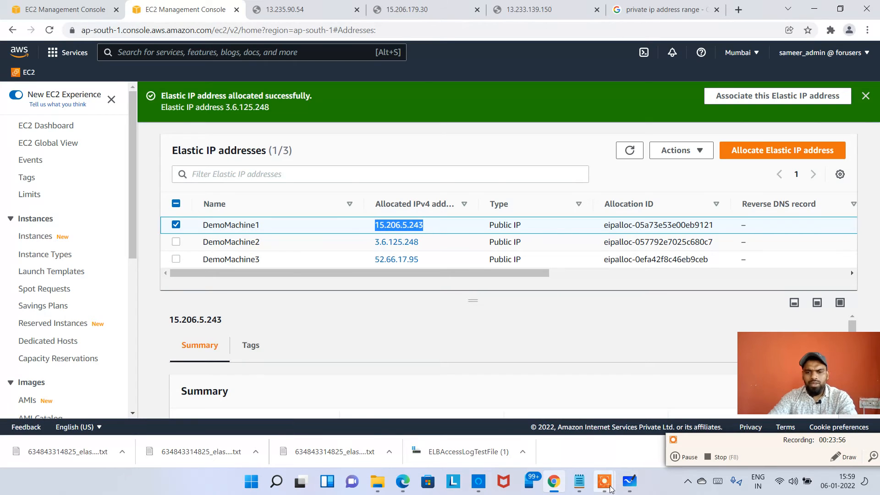
click(629, 481)
scroll(483, 281, down, 2)
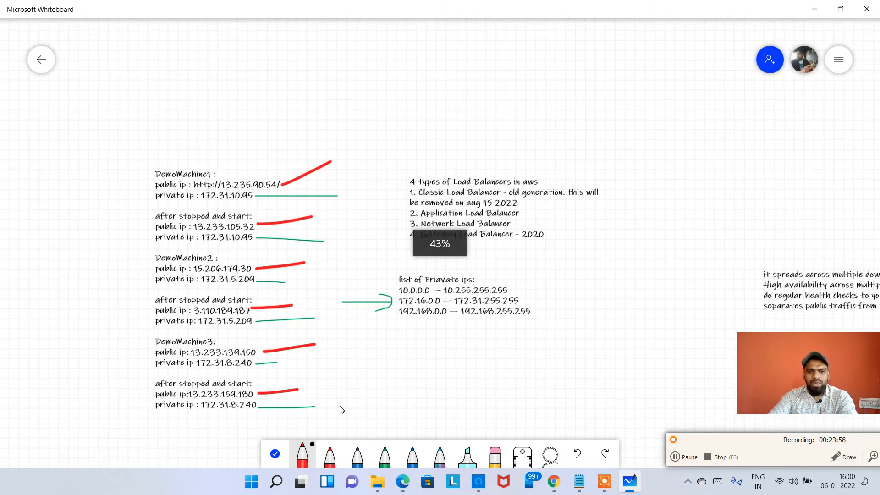
click(275, 453)
drag(422, 369, 295, 286)
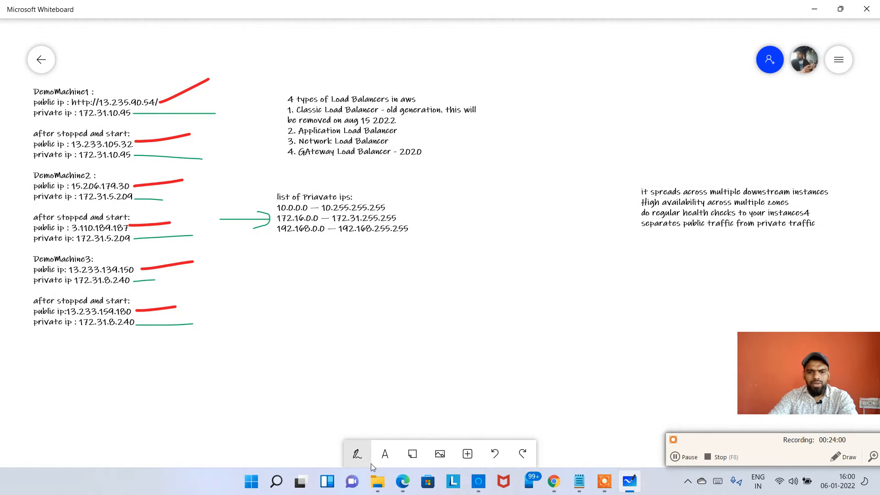
Add a text box below the private IP ranges on the whiteboard reading "DemoMachine1 elastic ip -".
click(384, 453)
drag(451, 293, 321, 301)
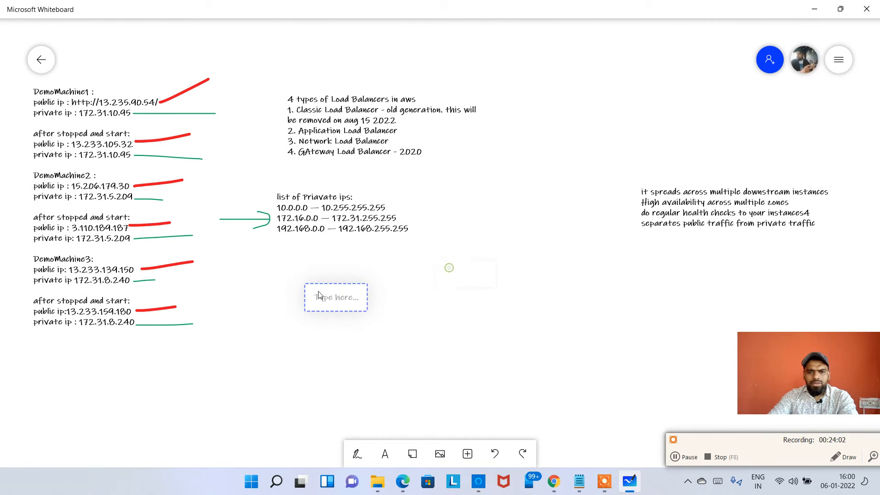
text(192.168.0.0 — 192.168.255.255)
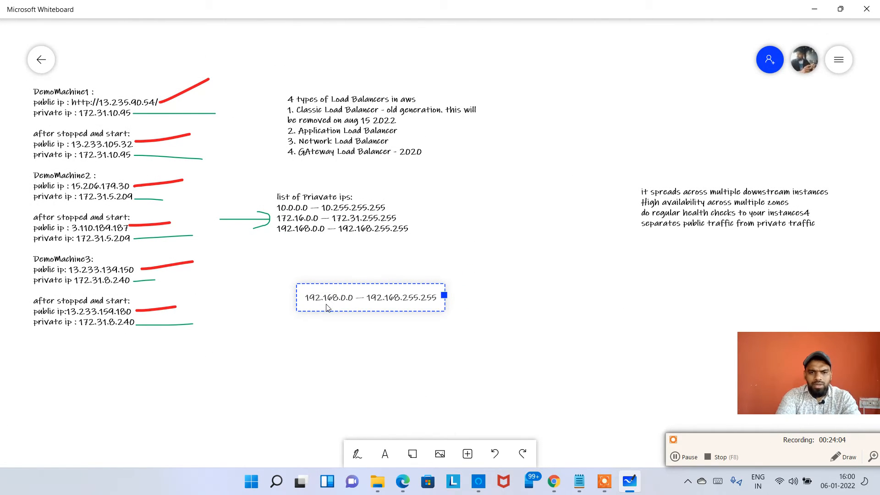
key(ctrl+z)
text(Dem)
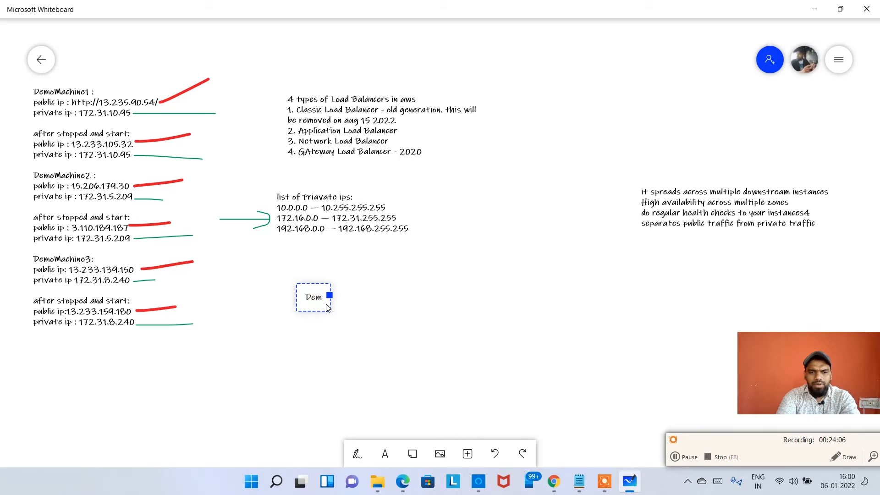
text(oMachine1 elastic ip -)
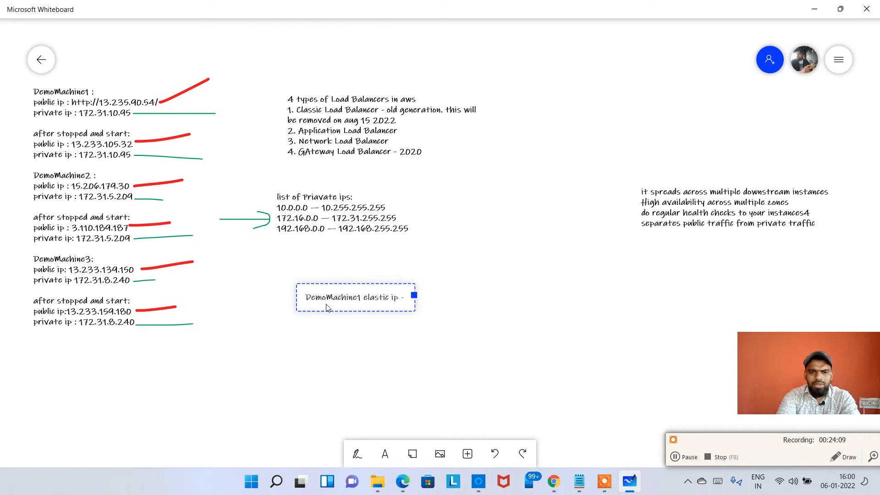
Copy DemoMachine1's Elastic IP 15.206.5.243 from the EC2 console and add it after the DemoMachine1 label in Whiteboard.
key(alt+Tab)
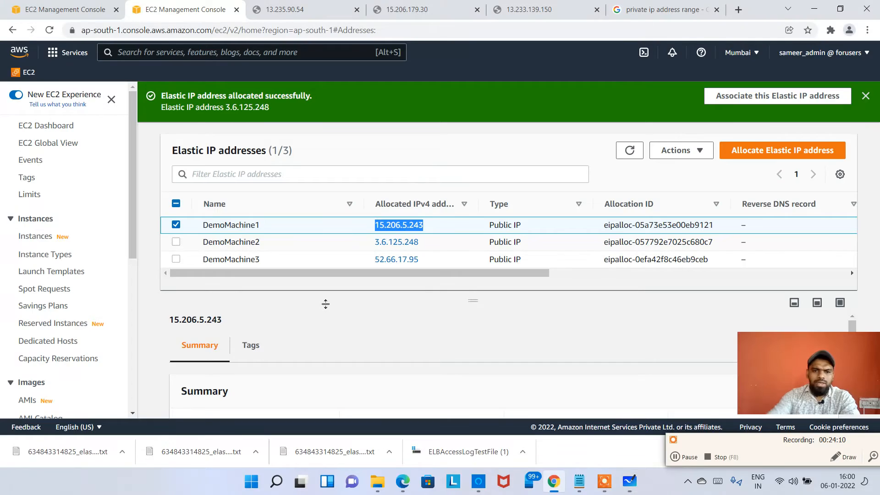
click(430, 224)
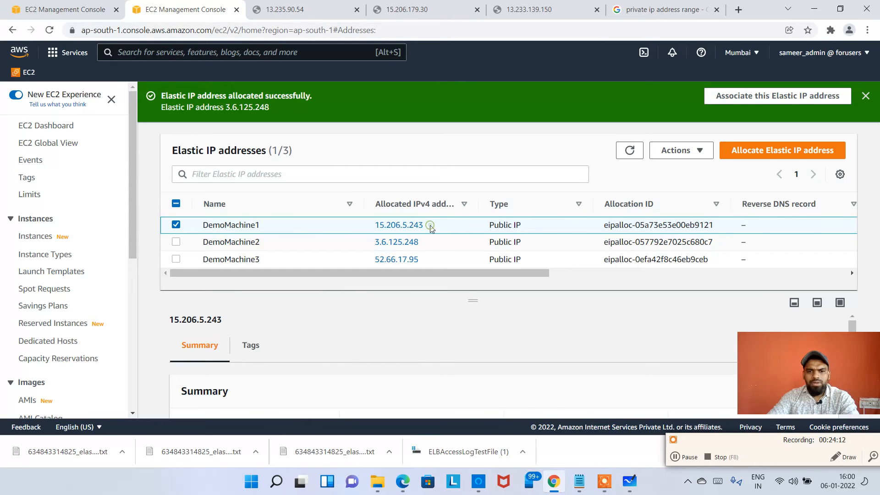
drag(373, 225, 428, 227)
key(ctrl+c)
key(alt+Tab)
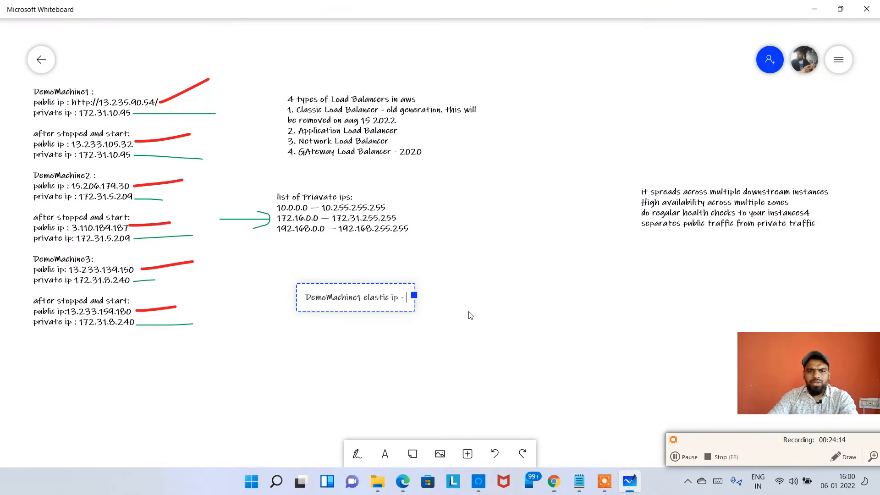
key(ctrl+v)
Add a second line "DemoMachine2 elastic ip - 3.6.125.248" to the whiteboard note, copying the address from the EC2 console.
key(Return)
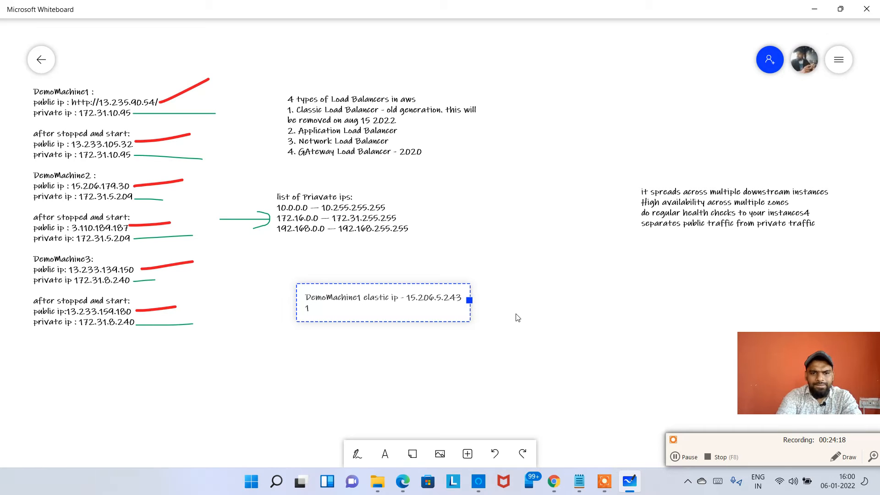
text(DemoMachine2 elastic ip -)
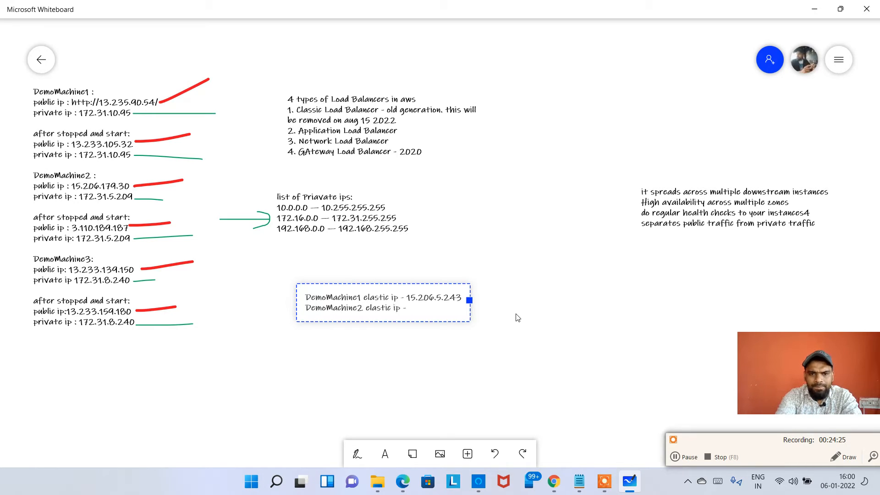
key(alt+Tab)
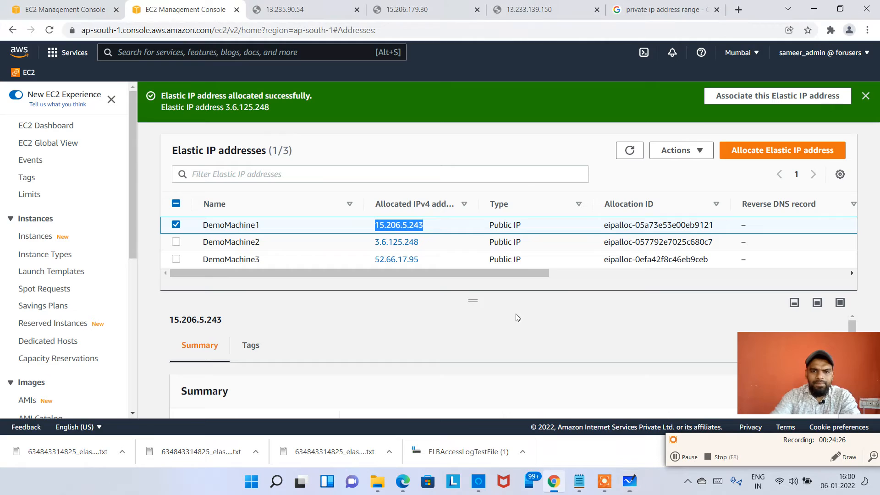
drag(429, 241, 375, 242)
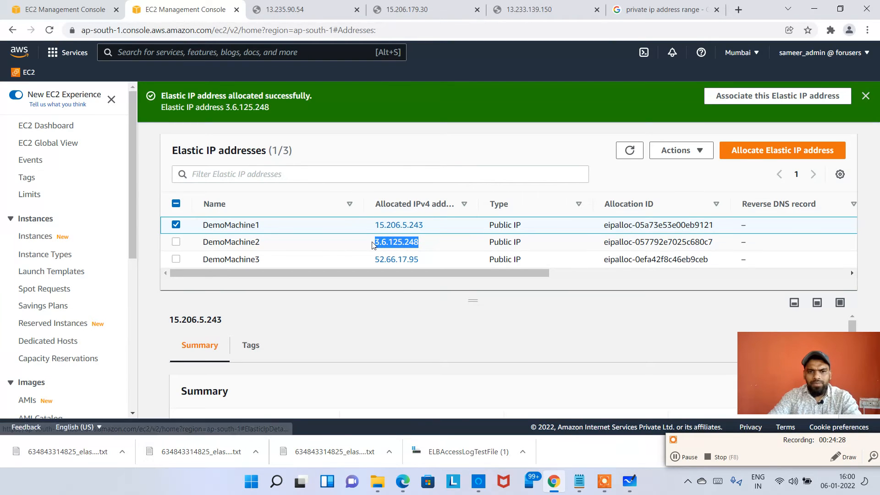
key(ctrl+c)
key(alt+Tab)
key(ctrl+v)
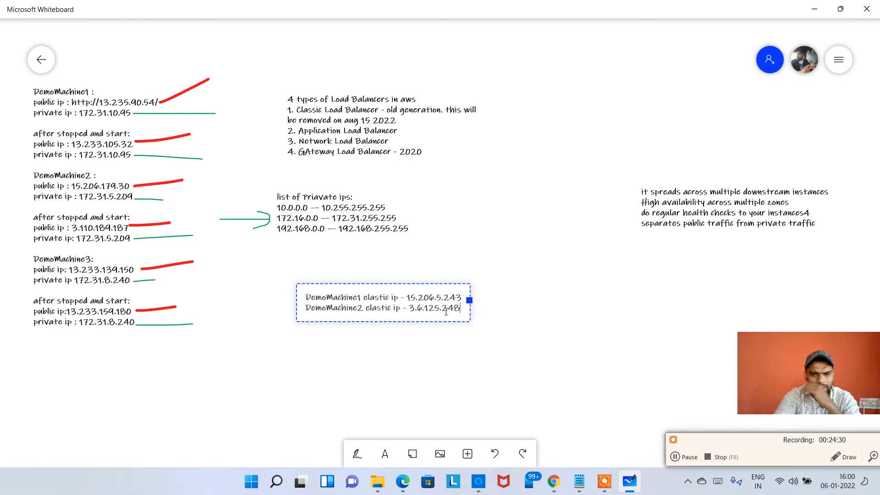
Add a third line "DemoMachine3 elastic ip - 52.66.17.95" to the whiteboard note, taking the address from the EC2 console, and finish the text.
key(Return)
text(Demo)
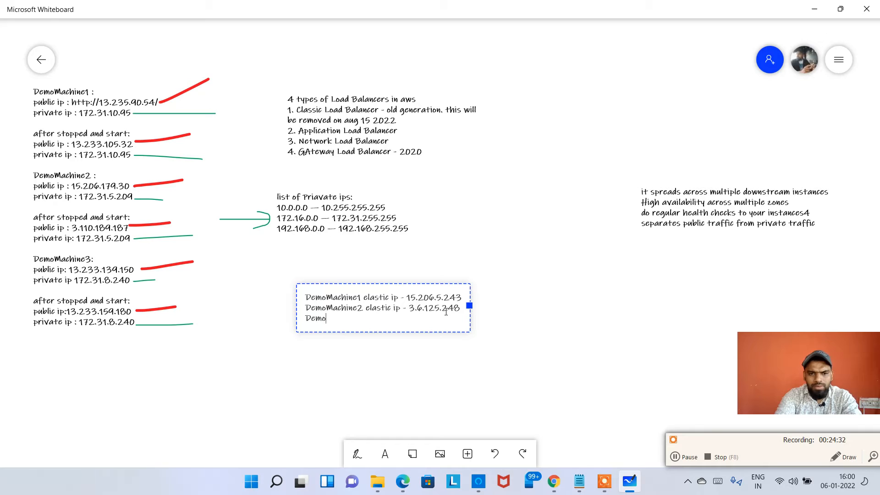
text(Machine3 elastic ip -)
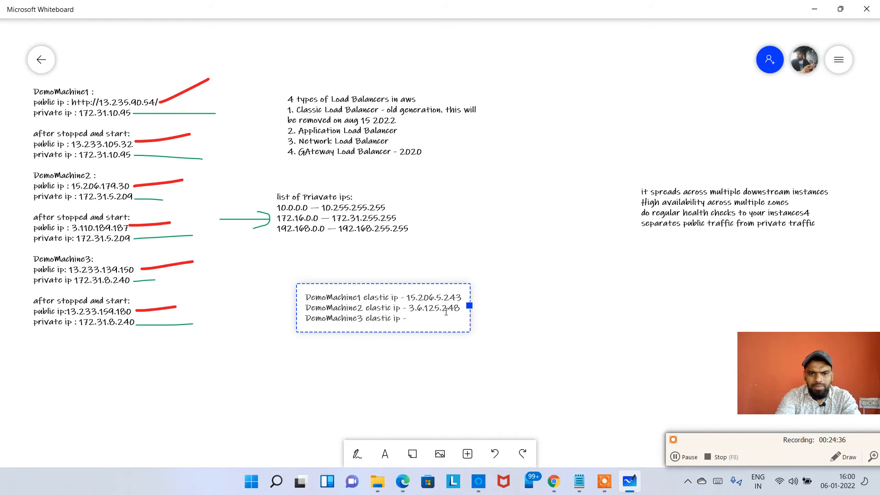
key(alt+Tab)
drag(422, 260, 365, 264)
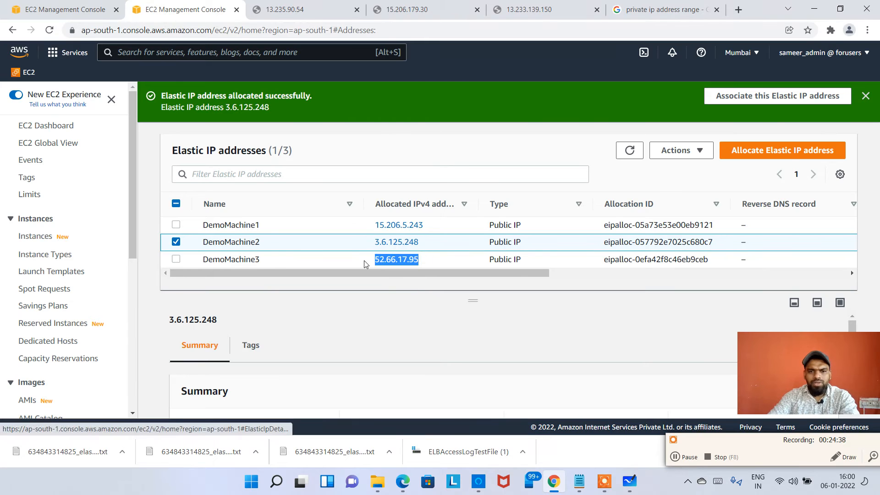
key(alt+Tab)
key(ctrl+v)
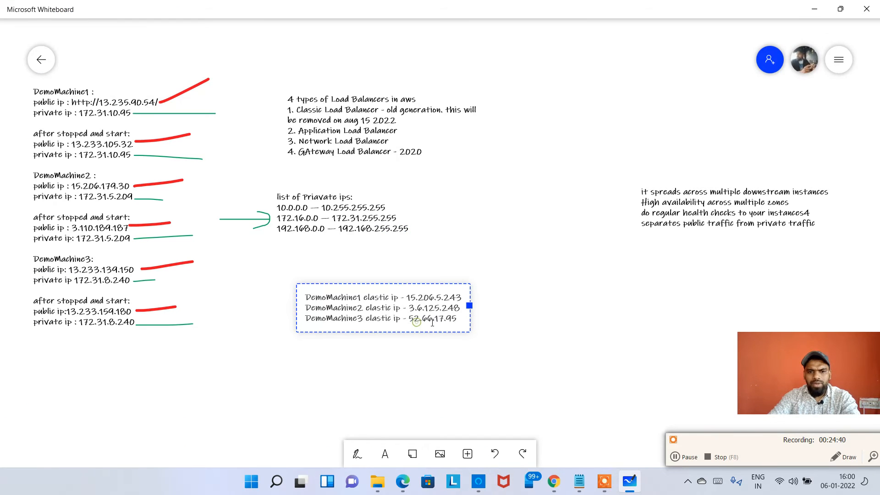
click(499, 342)
Return to the EC2 console and open the Associate Elastic IP address form for DemoMachine1's address 15.206.5.243 only.
key(alt+Tab)
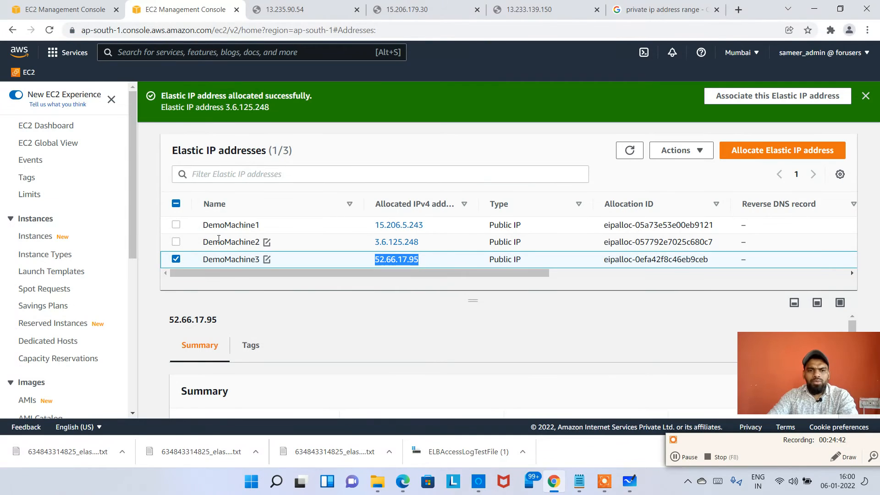
click(178, 259)
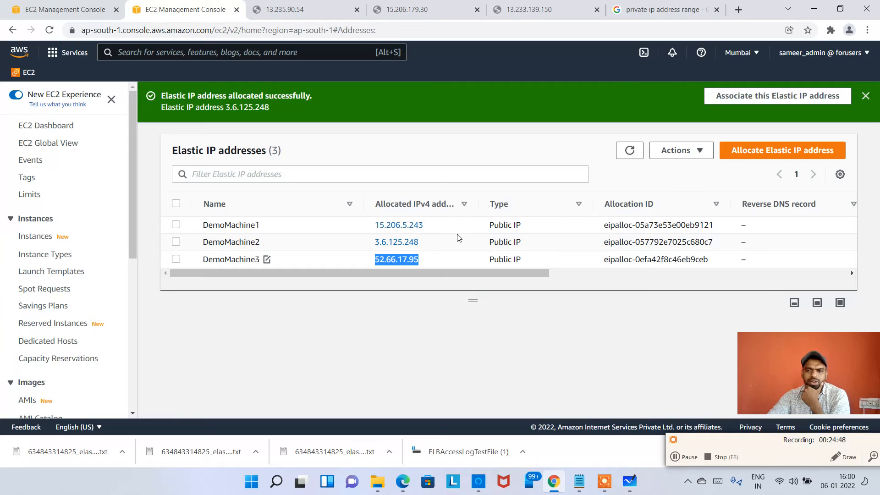
click(176, 225)
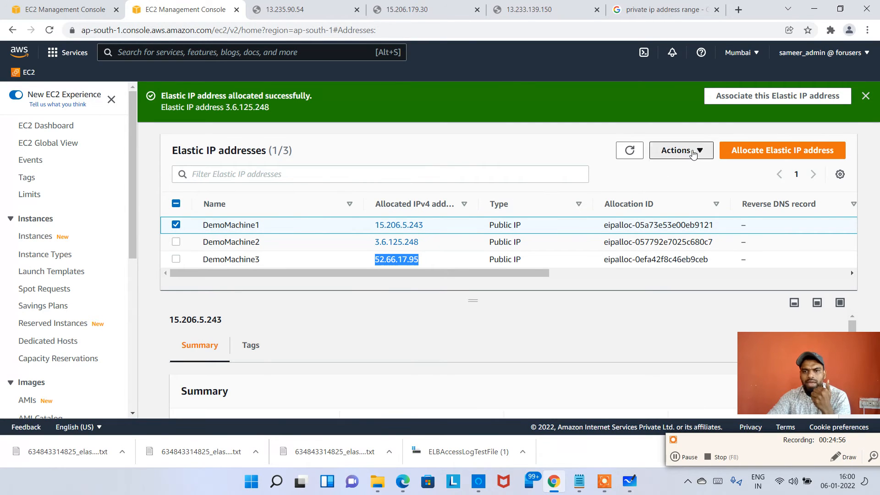
click(681, 150)
click(713, 203)
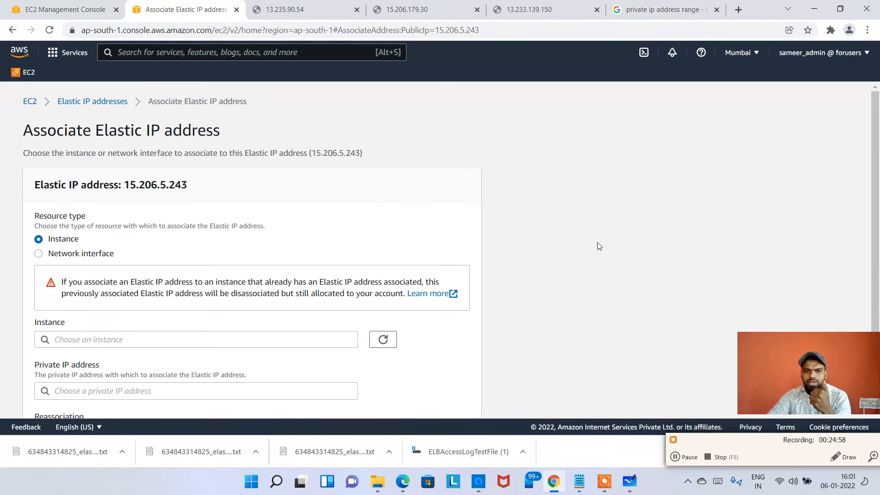
Choose the DemoMachine1 instance i-04e0365a666ee0f73 and its private IP address 172.31.10.95 for the association.
scroll(353, 302, down, 1)
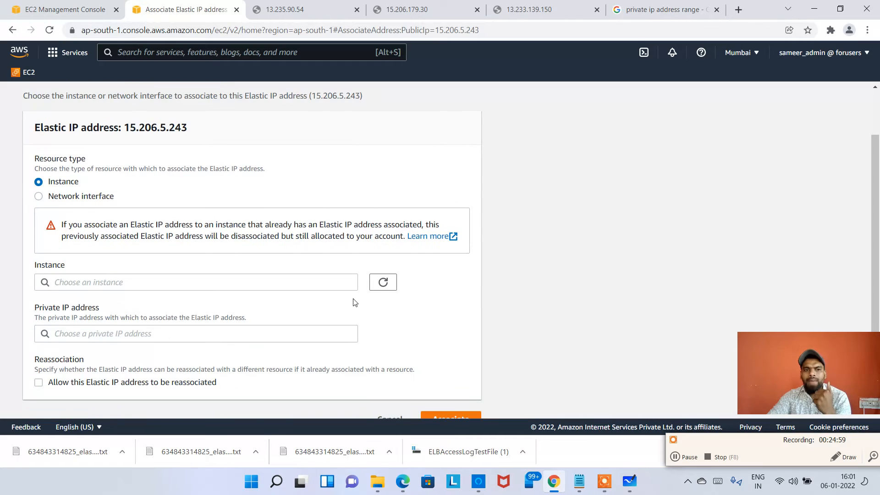
click(173, 282)
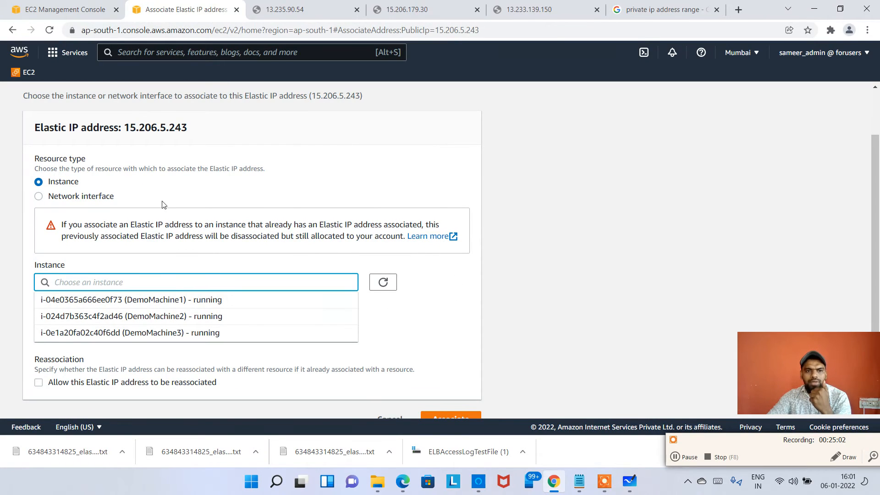
click(164, 300)
scroll(164, 299, down, 1)
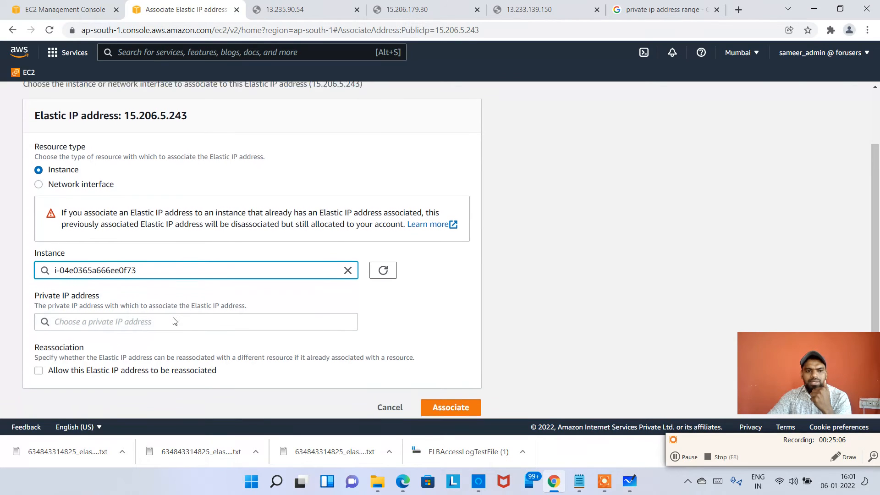
click(96, 312)
click(87, 332)
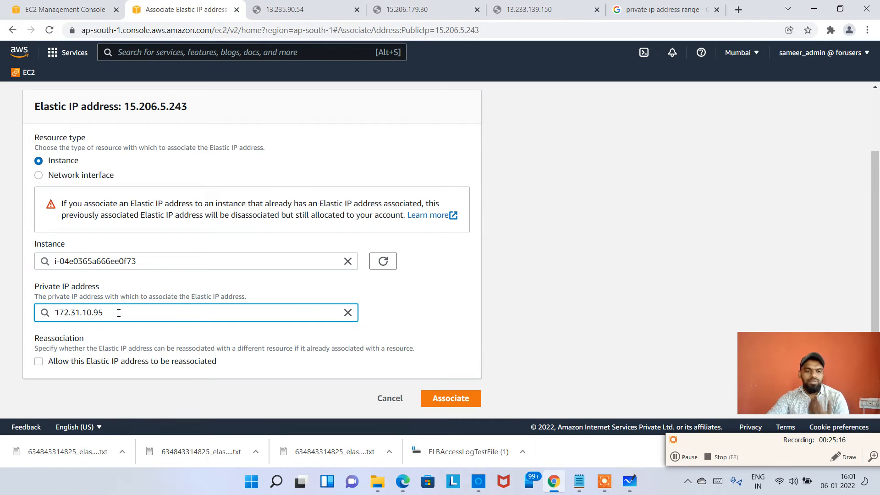
Associate Elastic IP 15.206.5.243 with the chosen DemoMachine1 instance and remove the address filter from the Elastic IP list.
click(220, 389)
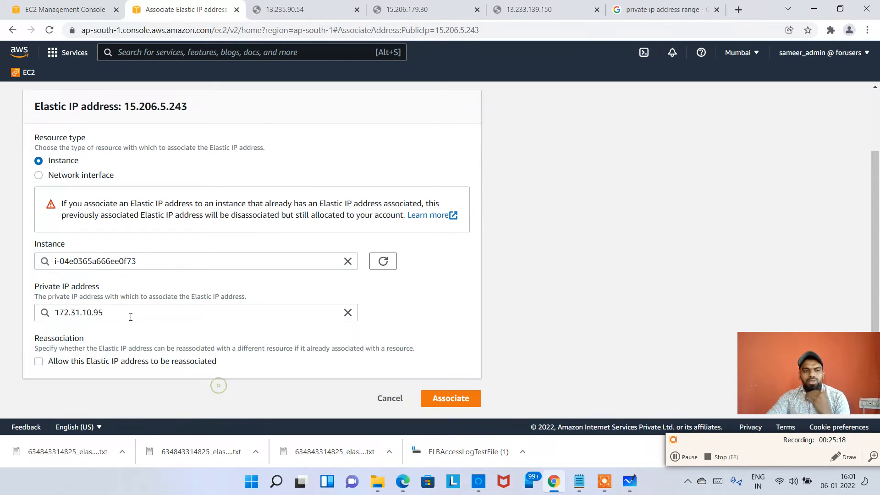
click(130, 312)
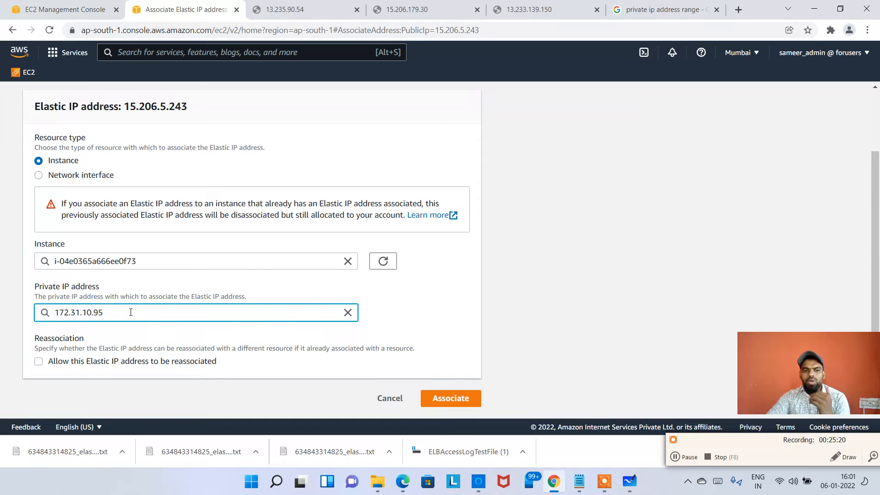
click(446, 400)
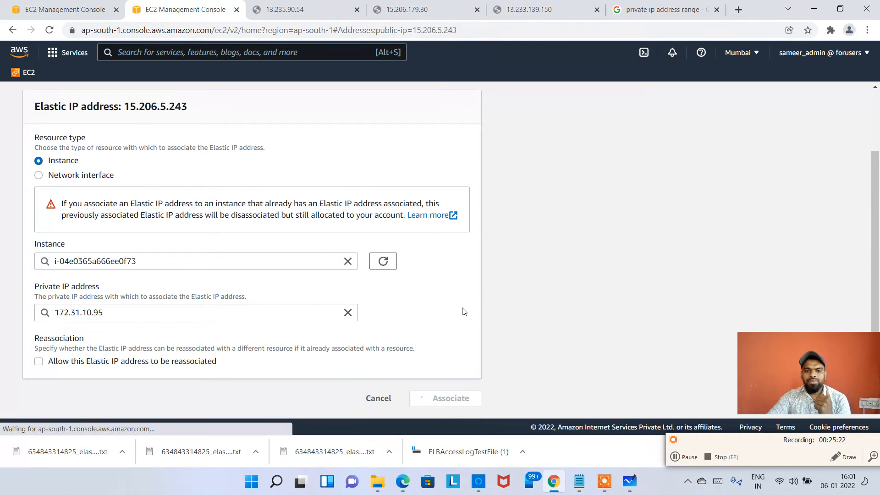
click(292, 186)
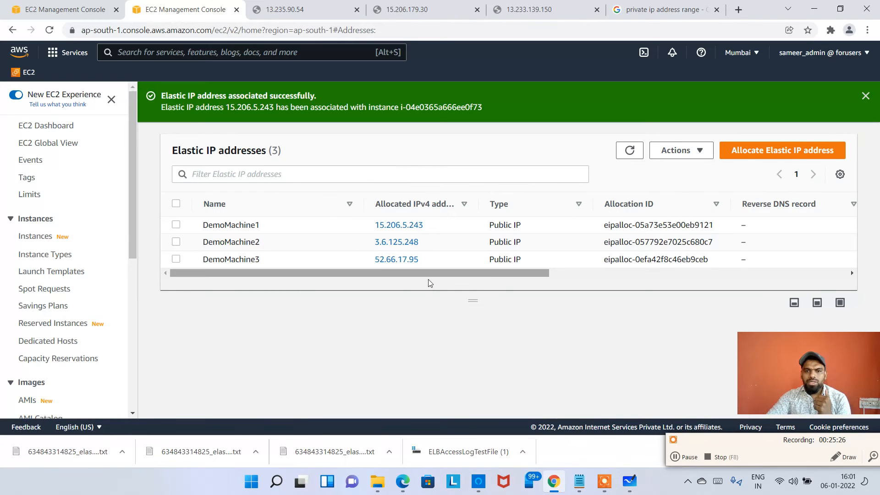
Check the associated instance details in the Elastic IP list and open the Associate Elastic IP address form for DemoMachine2's address 3.6.125.248.
drag(428, 274, 254, 275)
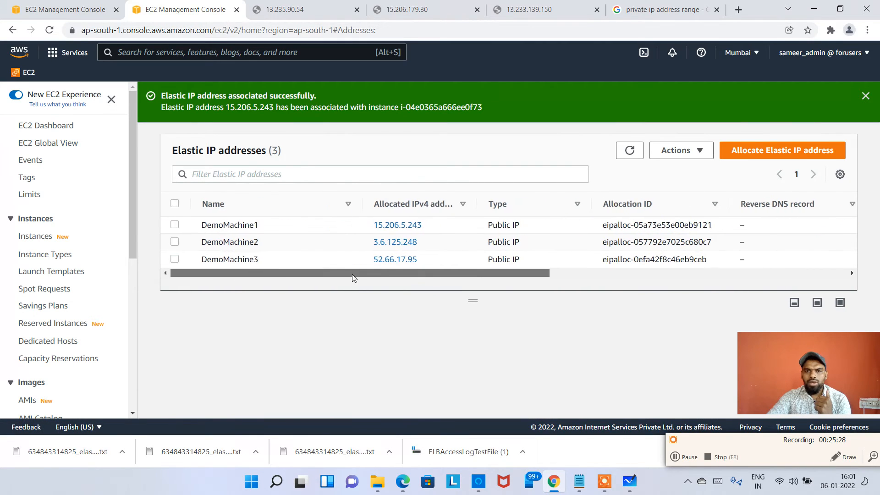
drag(354, 277, 494, 278)
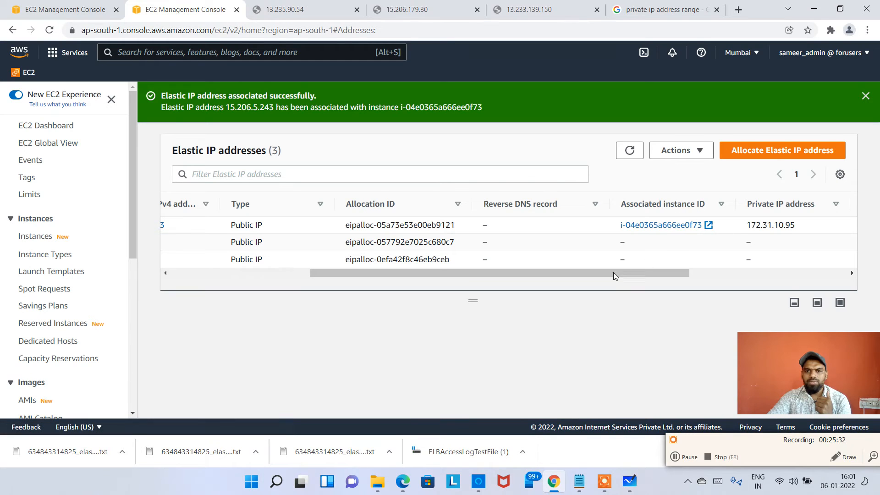
drag(597, 273, 442, 288)
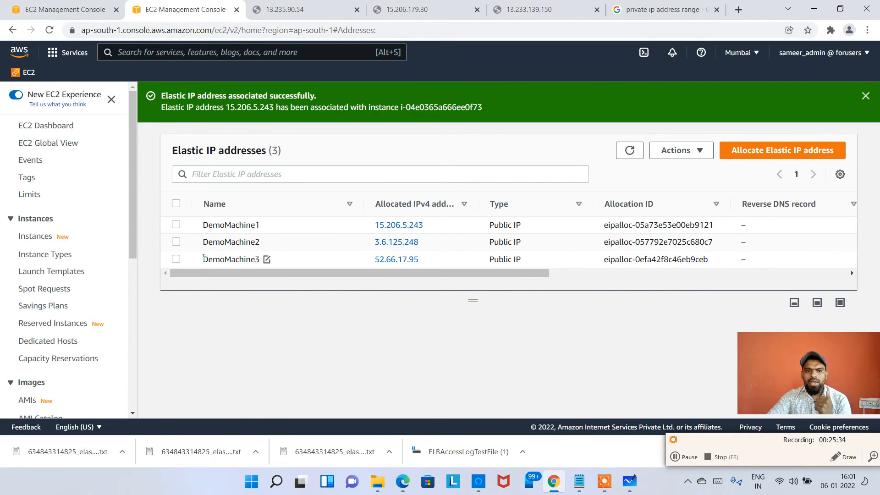
click(177, 242)
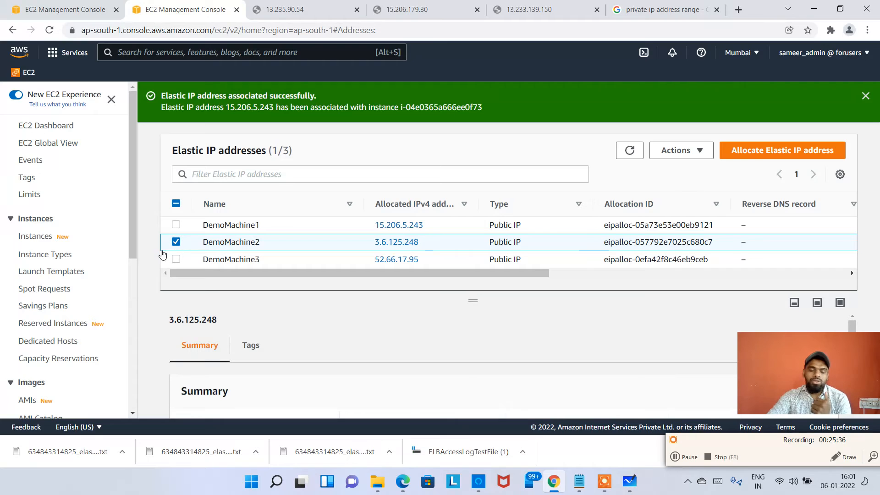
click(681, 150)
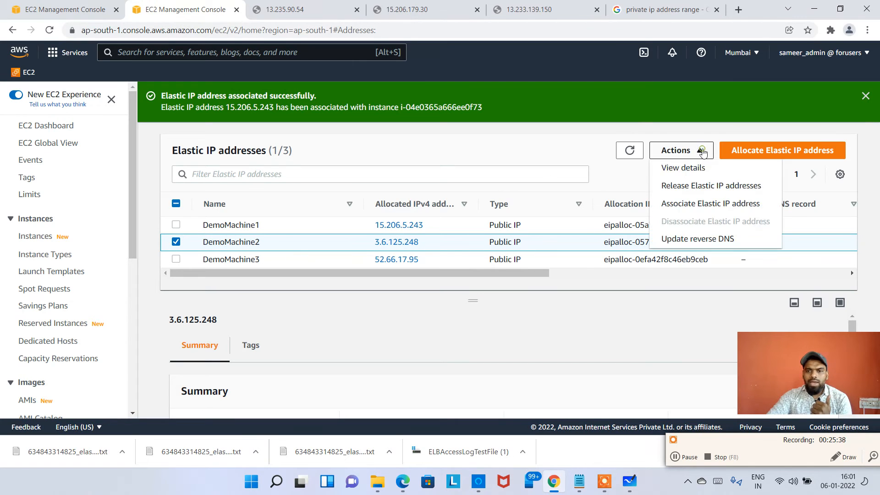
click(723, 206)
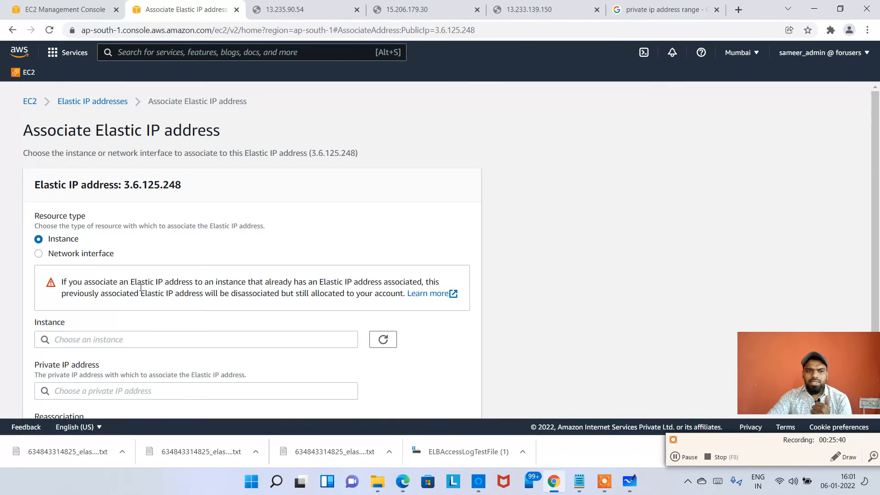
Associate 3.6.125.248 with instance i-024d7b363c4f2ad46 and private IP 172.31.5.209, and clear the address filter from the list.
scroll(110, 308, down, 1)
click(116, 284)
click(201, 317)
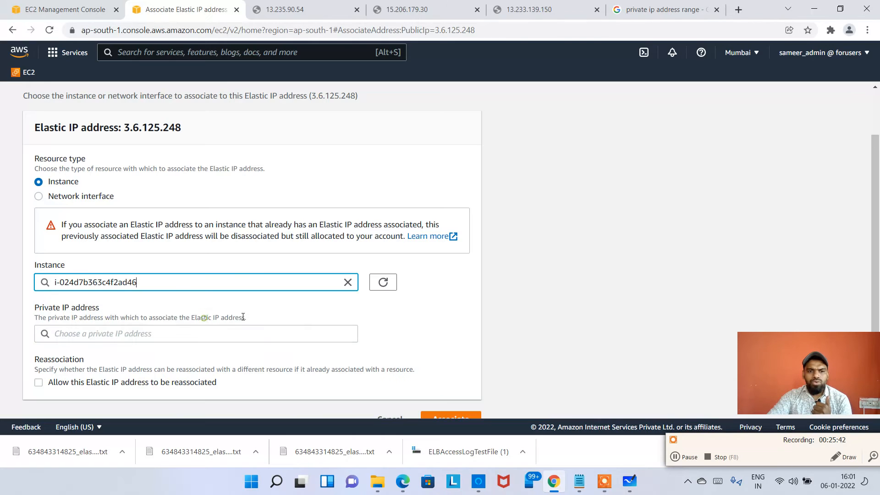
click(163, 336)
click(161, 351)
scroll(393, 378, down, 1)
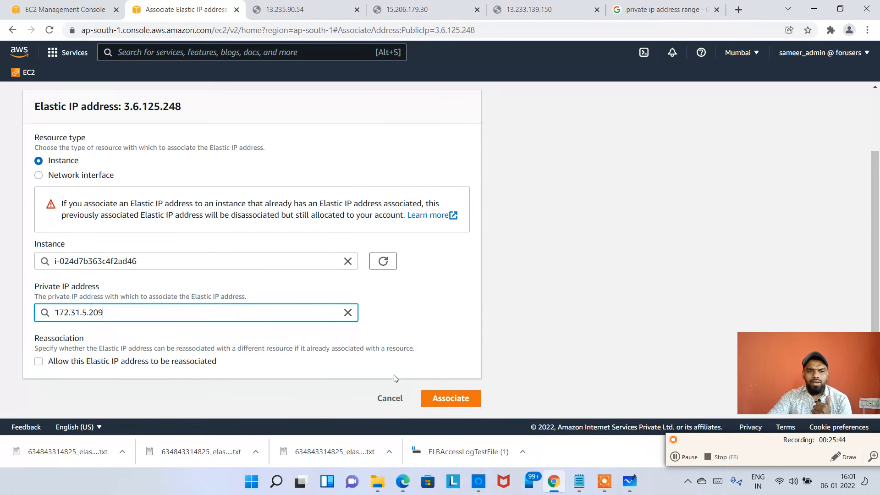
click(448, 398)
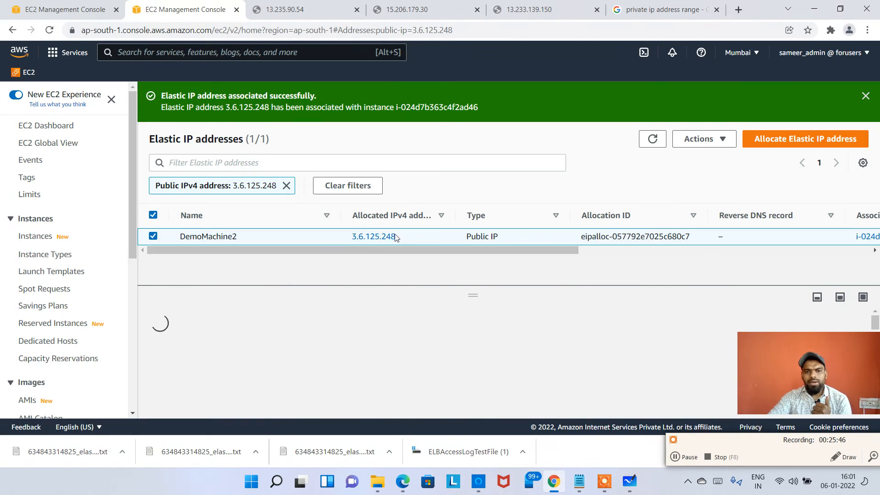
click(286, 185)
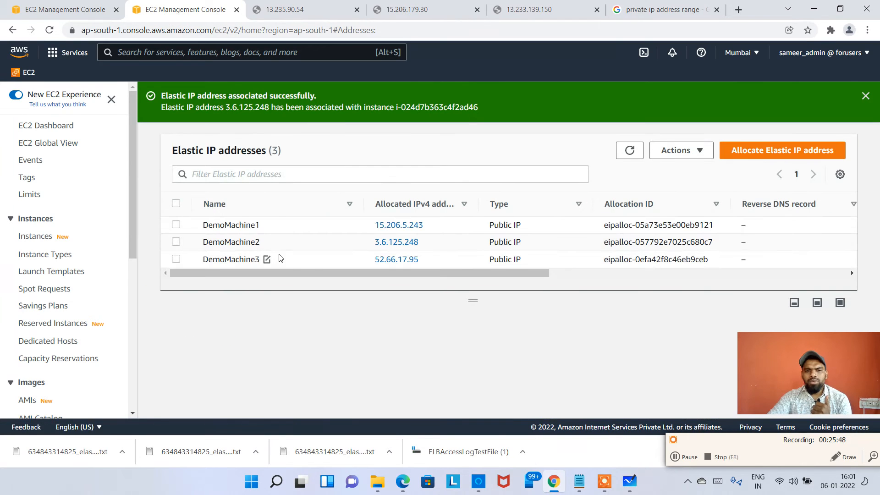
Review the associated instance column and open the Associate Elastic IP address form for DemoMachine3's address 52.66.17.95.
click(314, 263)
drag(458, 275, 686, 276)
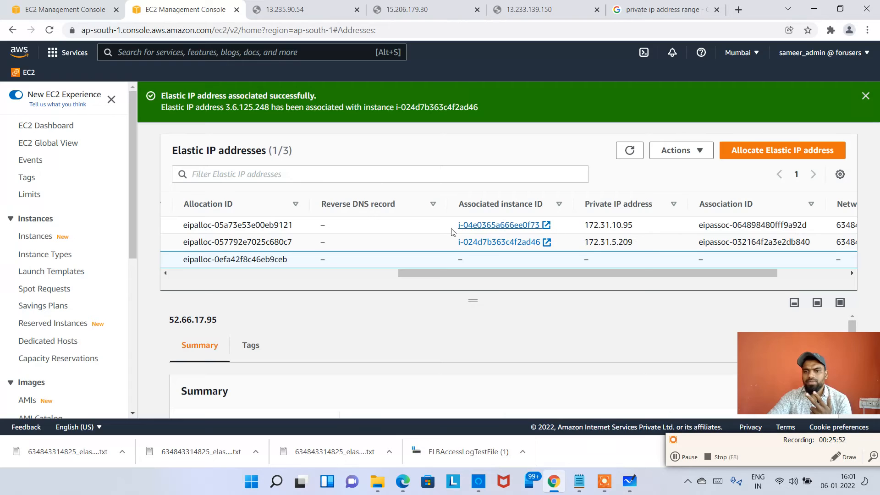
drag(538, 273, 309, 273)
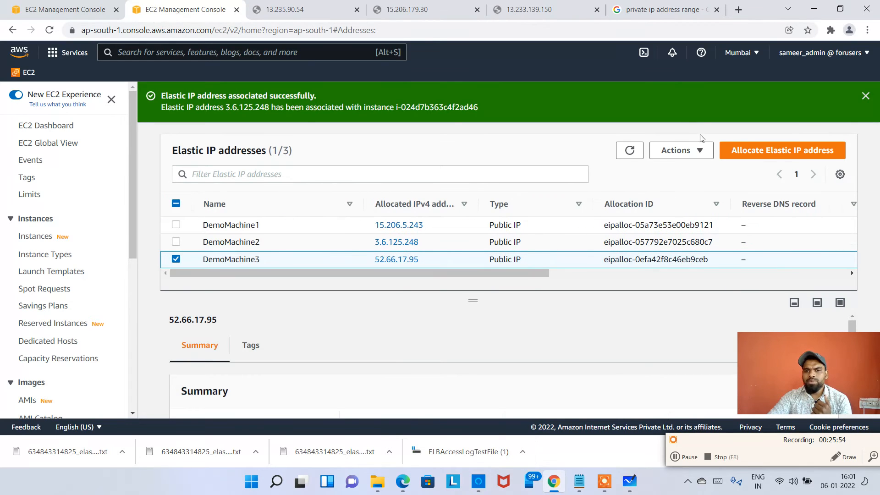
click(694, 151)
click(724, 203)
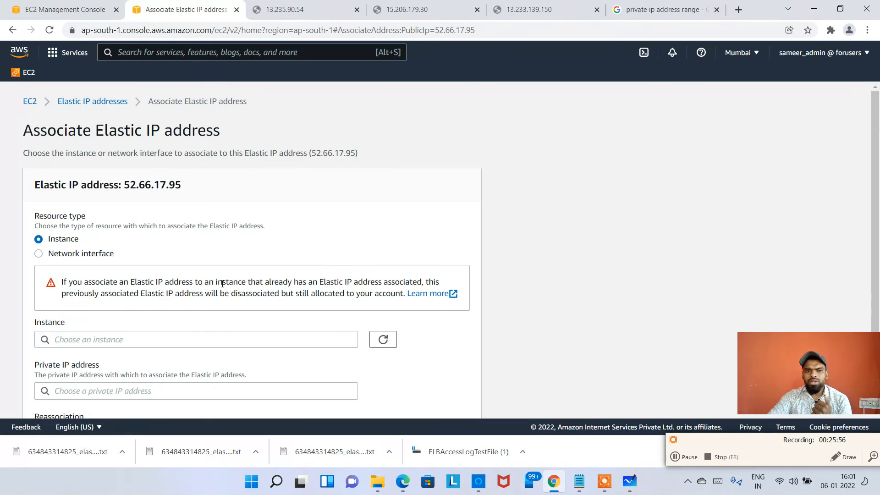
Associate 52.66.17.95 with instance i-0e1a20fa02c40f6dd and private IP 172.31.8.240.
scroll(100, 285, down, 2)
click(101, 261)
click(201, 309)
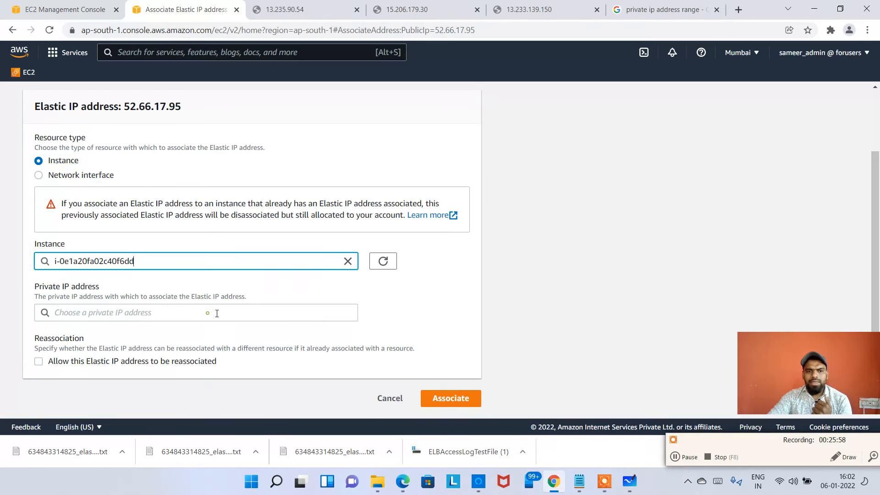
click(210, 317)
click(175, 337)
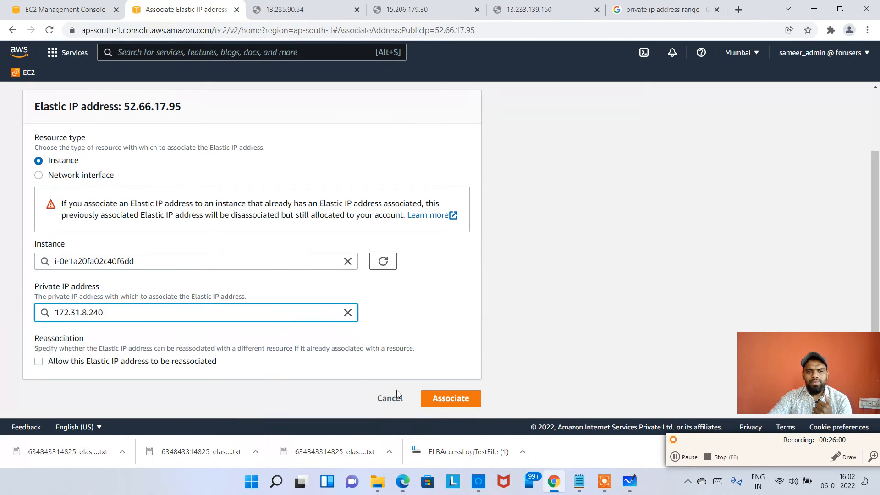
click(450, 398)
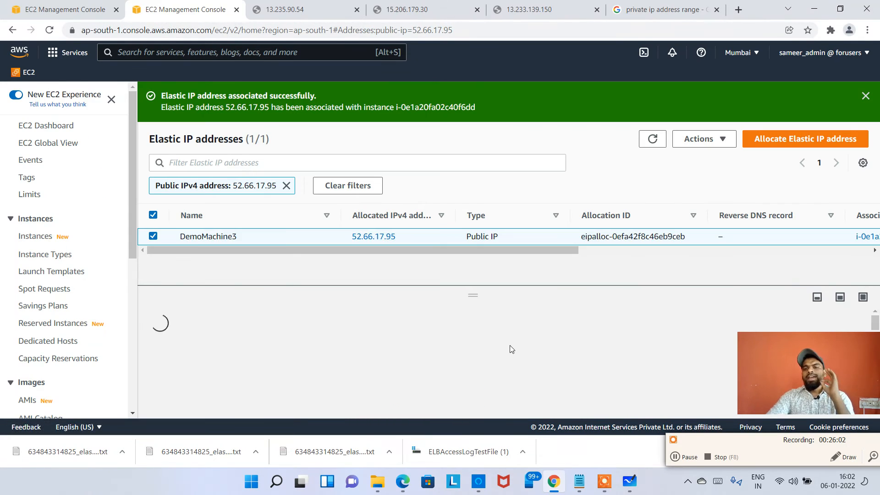
Open the EC2 instances list and view the public IPv4 address of the running DemoMachine1 instance.
click(39, 237)
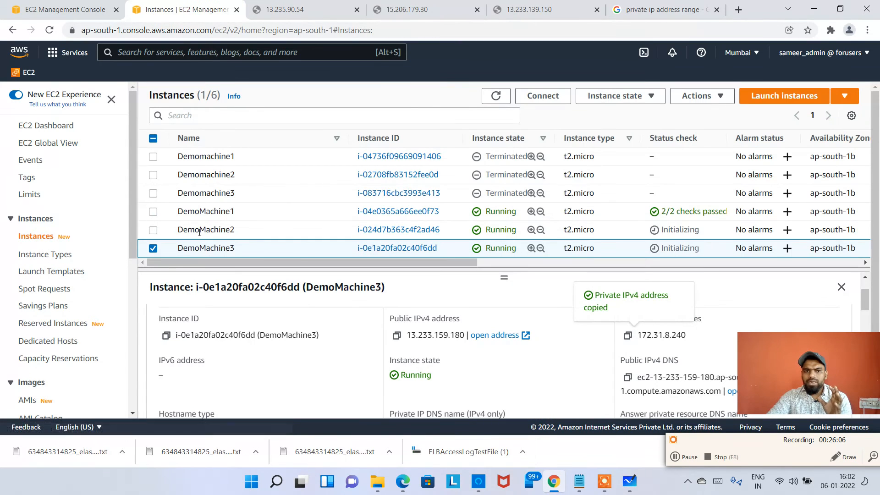
click(151, 252)
click(153, 211)
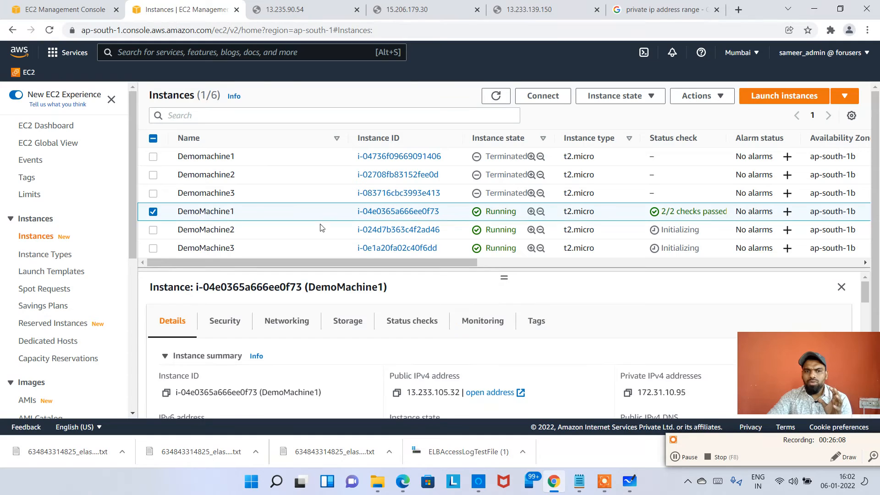
scroll(504, 324, down, 2)
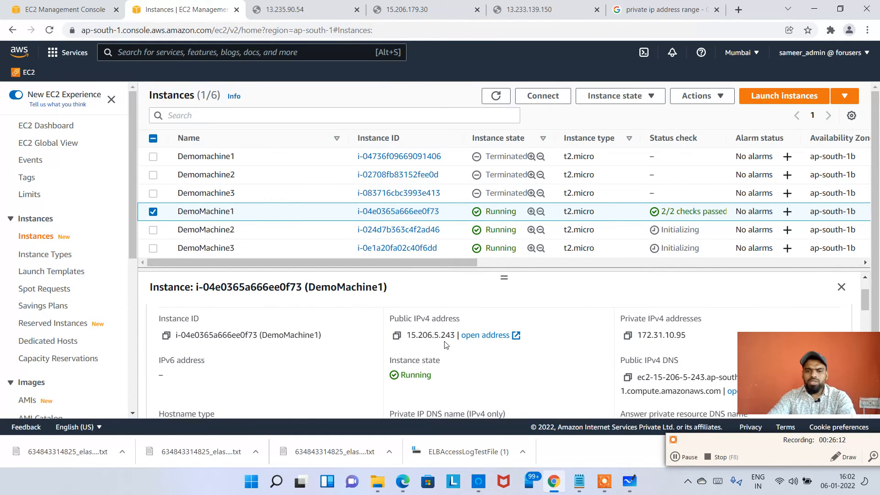
Switch to Microsoft Whiteboard, shift the Elastic IP note slightly right, and compare its DemoMachine1 address with the one in the EC2 console.
key(alt+Tab)
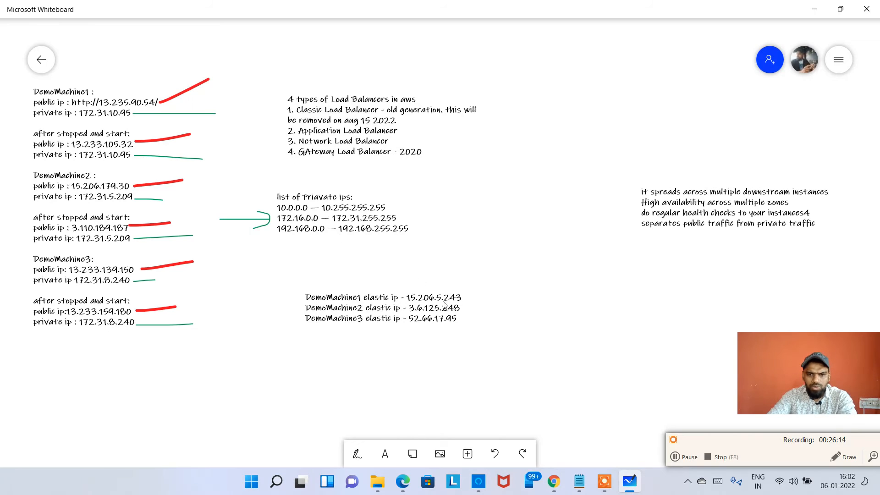
scroll(444, 305, up, 5)
click(387, 293)
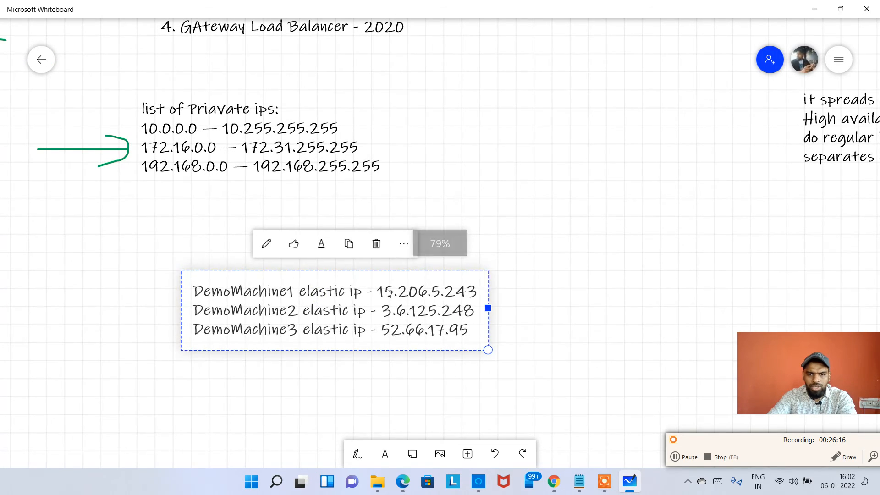
drag(387, 293, 449, 295)
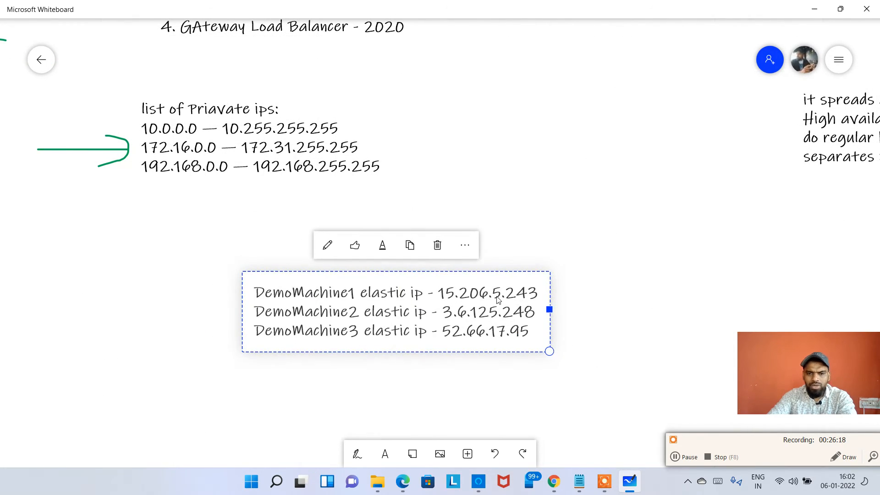
key(alt+Tab)
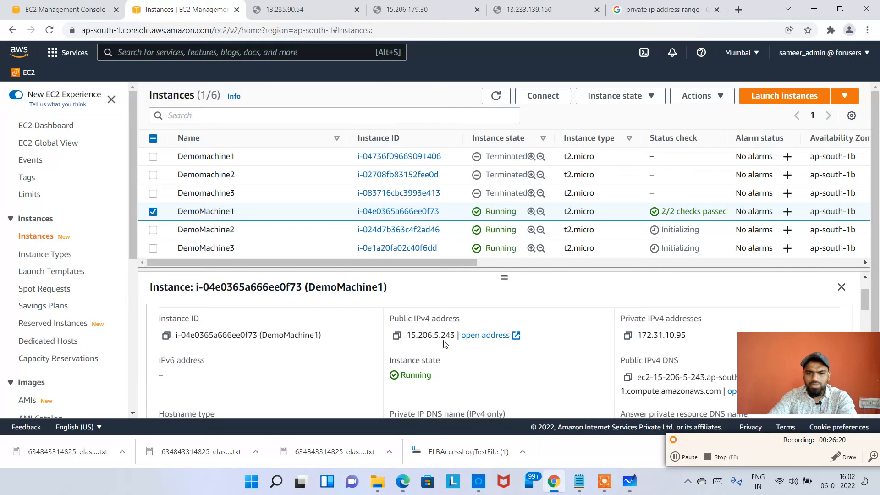
drag(428, 338, 418, 337)
Compare the public IPv4 addresses of DemoMachine2 and DemoMachine3 in the EC2 console with the whiteboard's Elastic IP note.
click(265, 228)
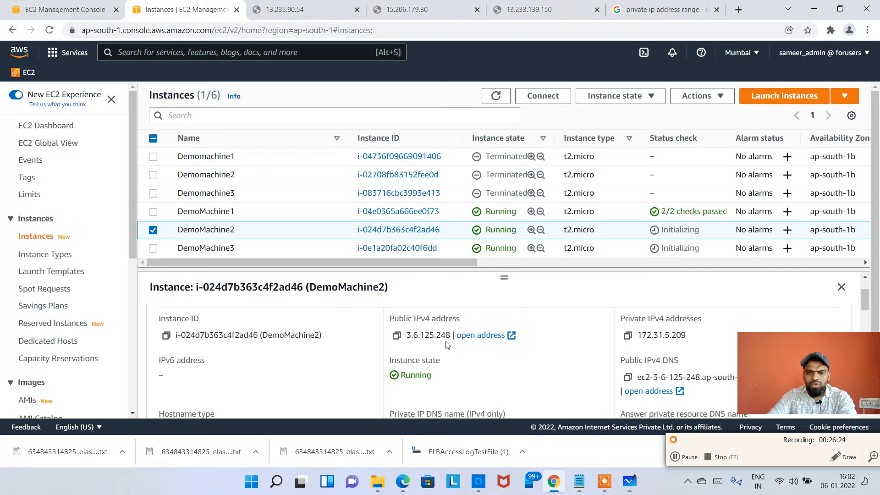
key(alt+Tab)
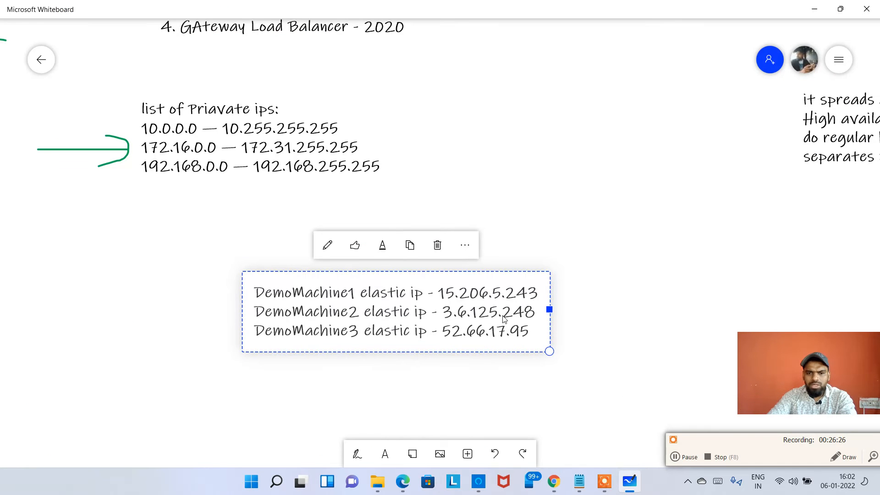
key(alt+Tab)
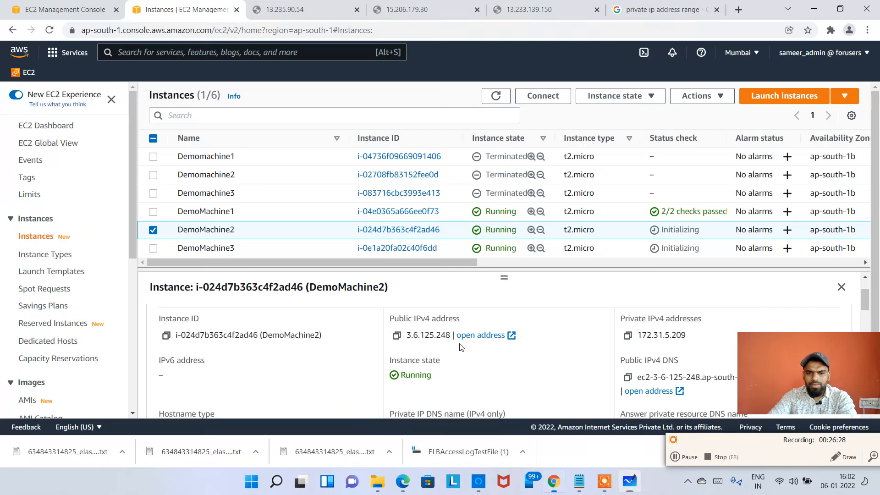
click(275, 251)
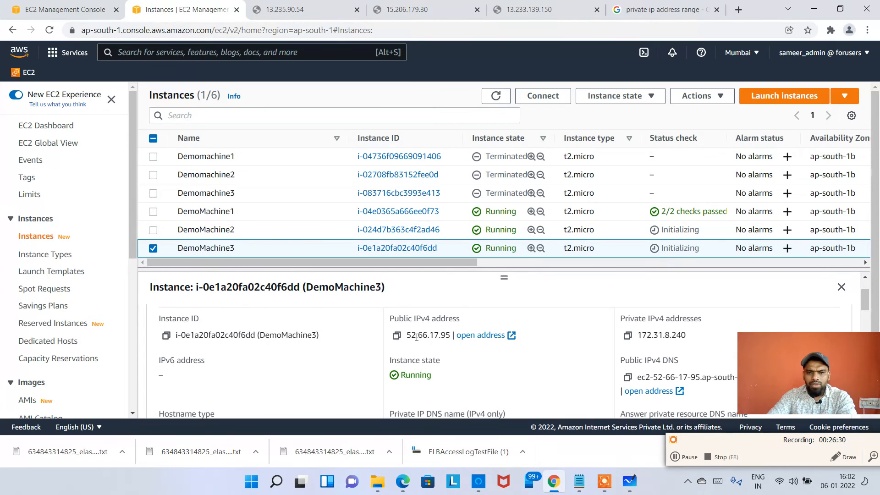
key(alt+Tab)
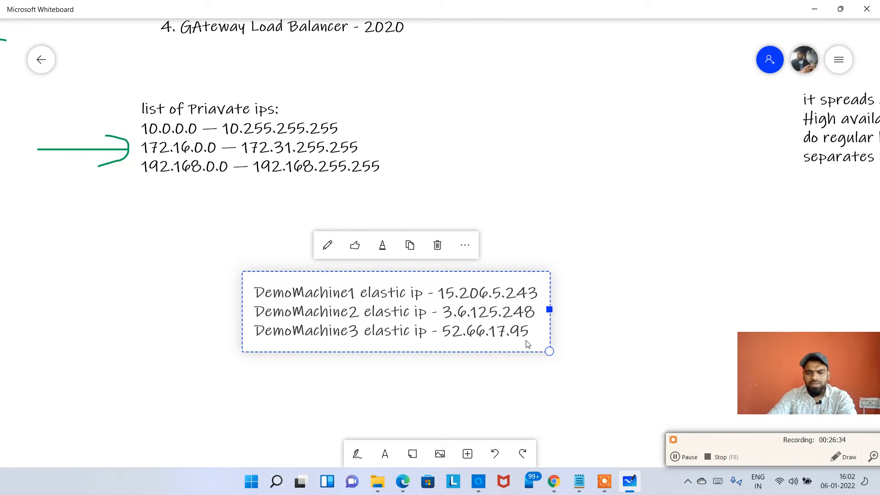
key(alt+Tab)
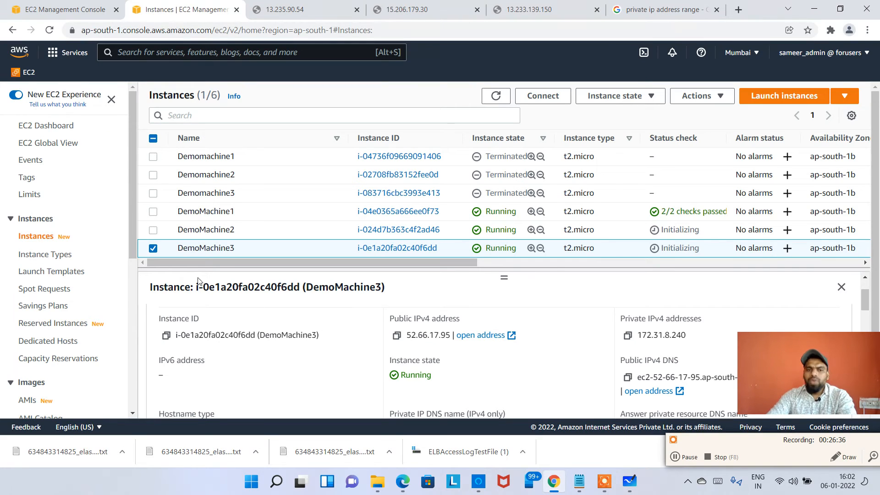
click(153, 248)
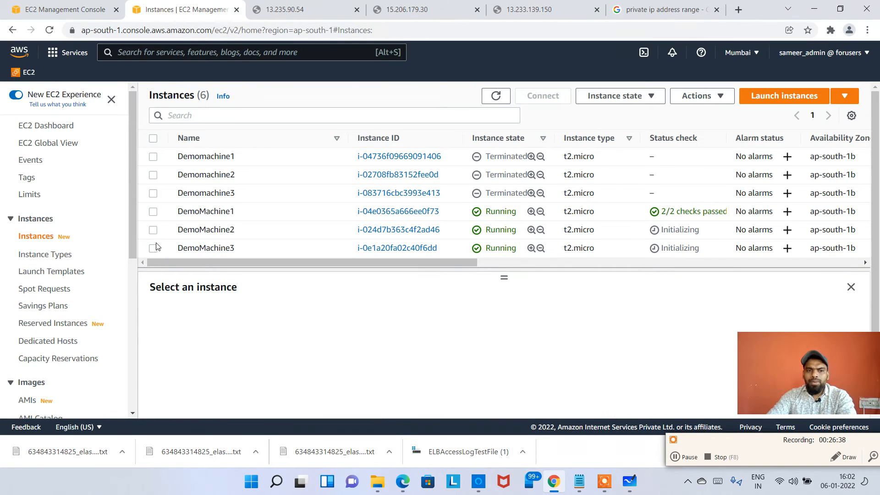
click(153, 211)
click(153, 230)
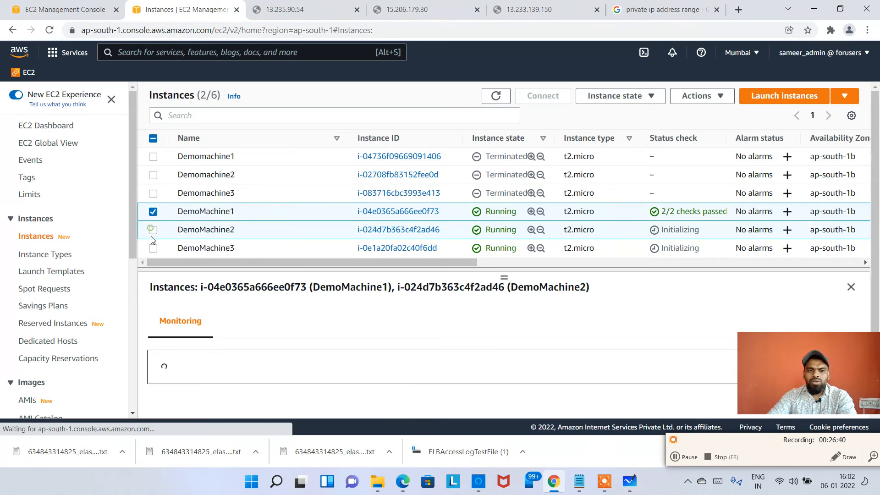
click(153, 248)
click(153, 211)
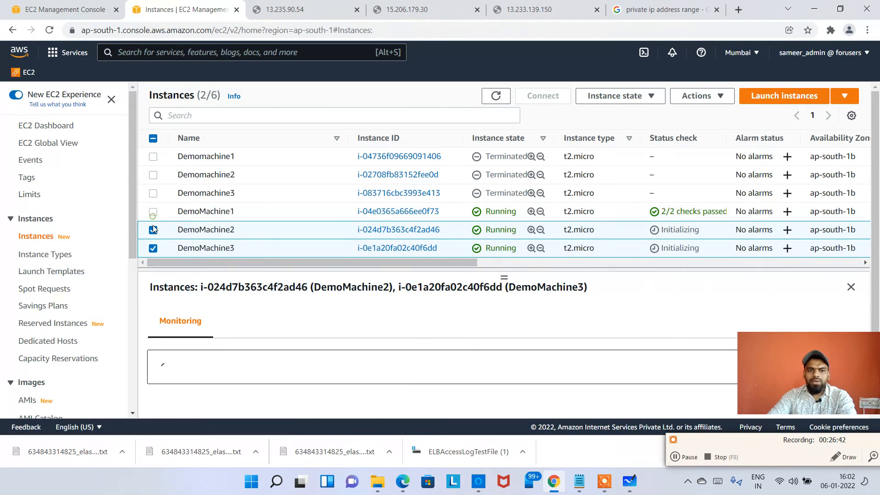
click(153, 230)
click(153, 248)
Copy the running DemoMachine1's public IPv4 address and load 15.206.5.243 in the browser tab open on 13.235.90.54.
click(153, 211)
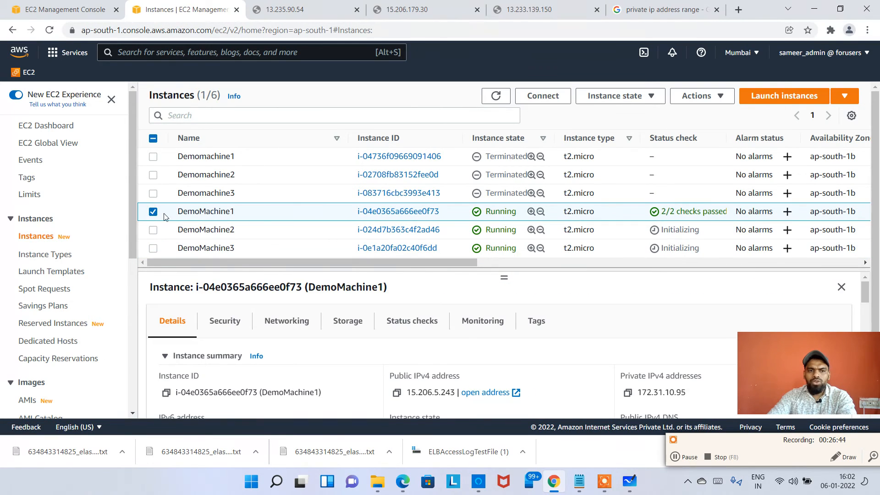
click(397, 393)
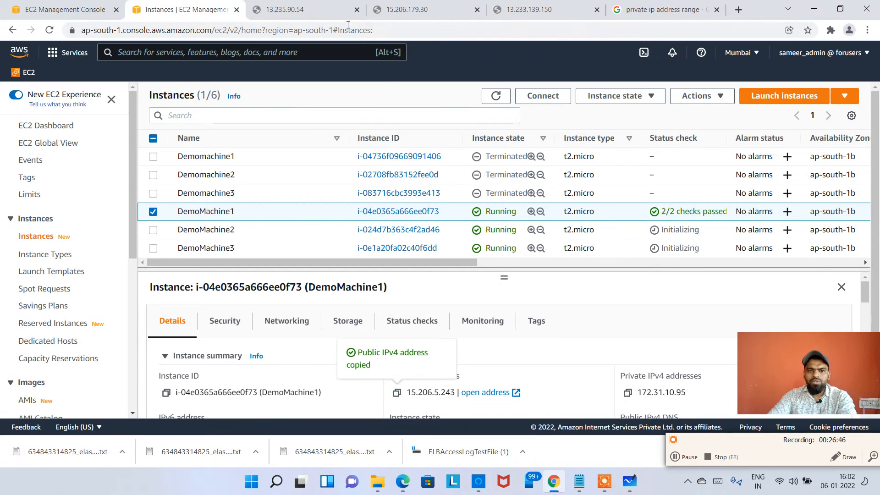
click(293, 10)
click(204, 30)
key(ctrl+a)
key(ctrl+v)
key(Return)
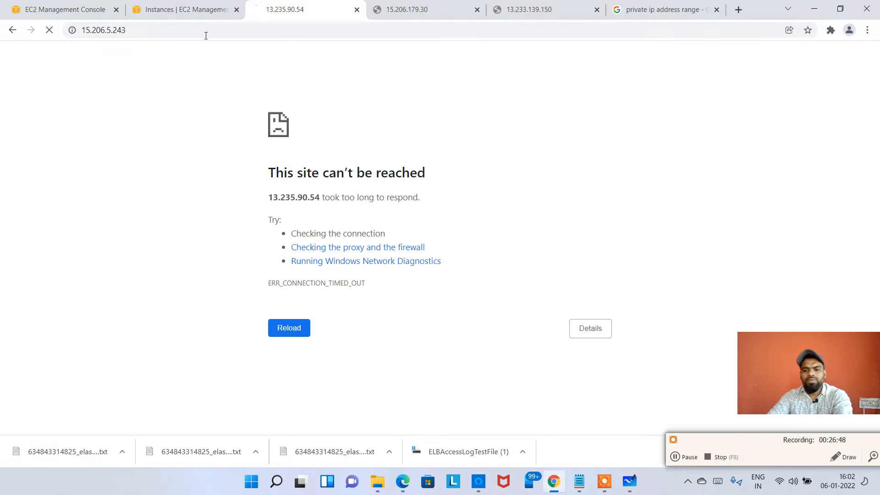
Copy the running DemoMachine2's public IPv4 address and load 3.6.125.248 in the browser tab open on 15.206.179.30.
click(243, 9)
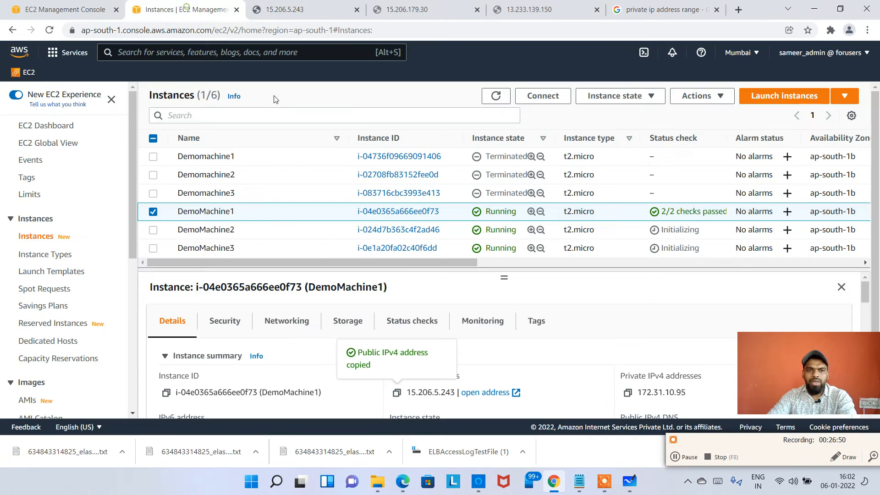
click(153, 230)
click(153, 211)
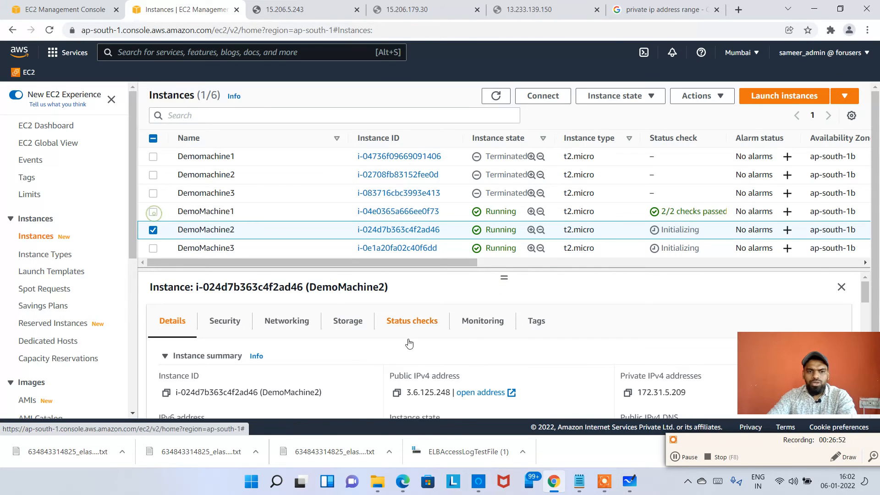
click(396, 392)
click(412, 9)
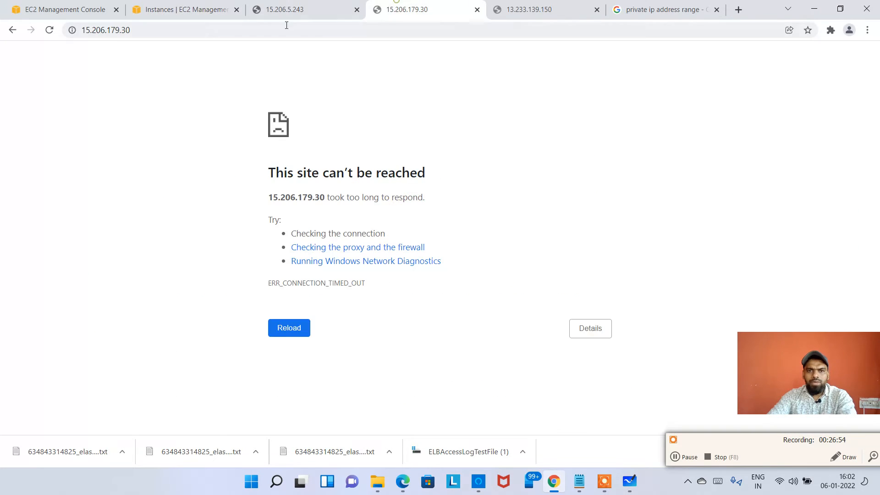
click(264, 28)
key(ctrl+v)
key(Return)
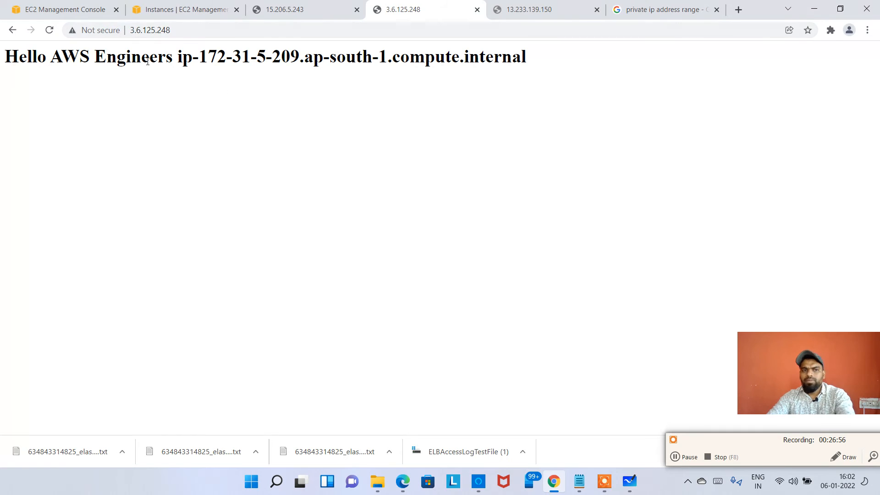
Copy the running DemoMachine3's public IPv4 address and load 52.66.17.95 in the browser tab open on 13.233.139.150.
click(159, 13)
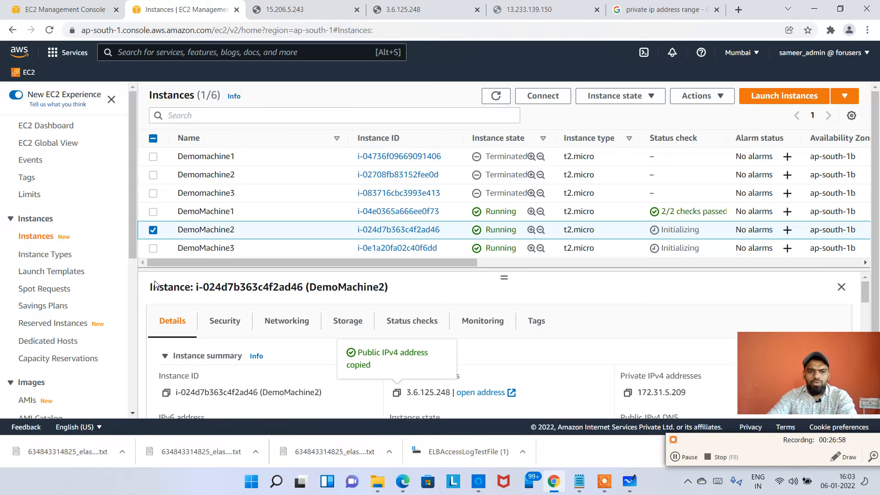
click(154, 248)
click(172, 250)
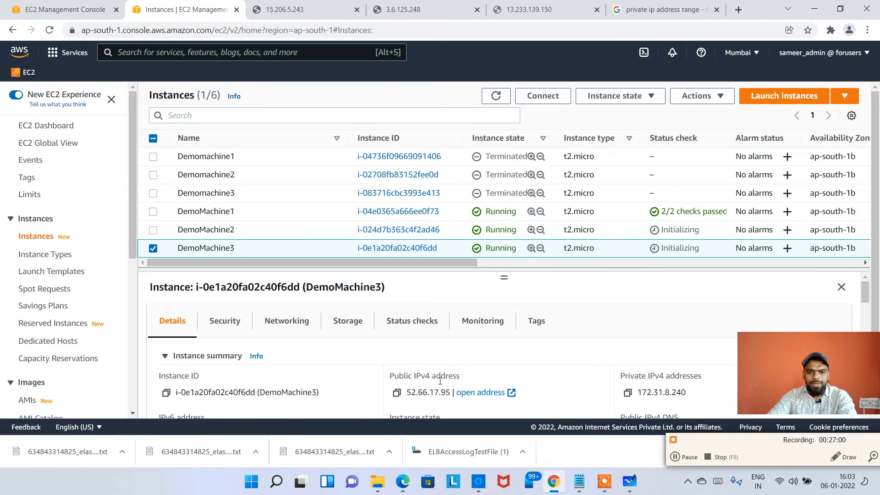
click(396, 393)
click(540, 9)
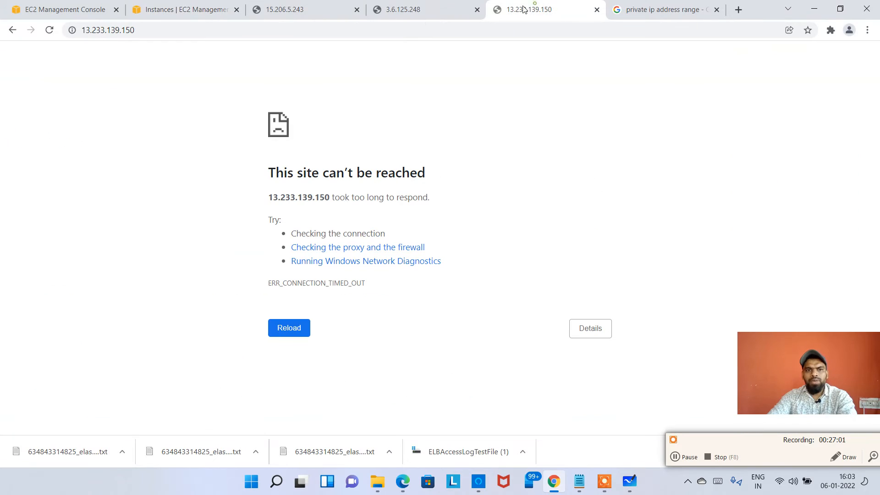
click(233, 29)
key(ctrl+a)
key(ctrl+v)
key(Return)
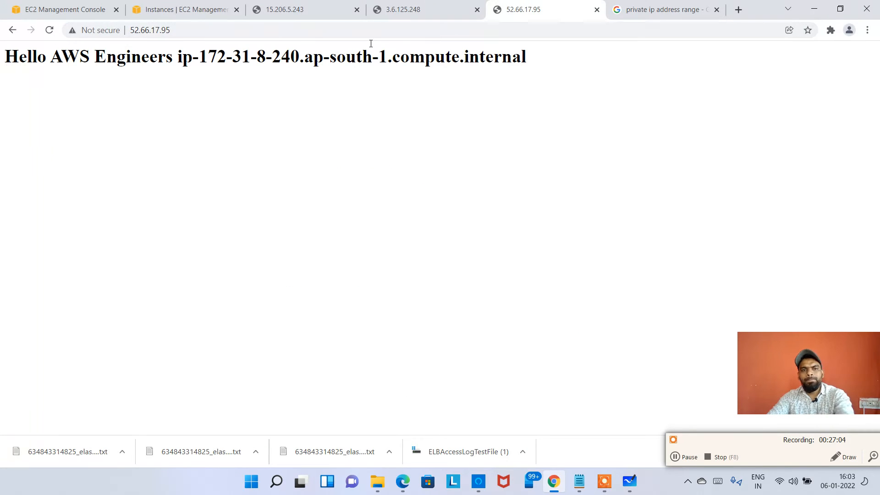
Stop the running DemoMachine1, DemoMachine2 and DemoMachine3 instances together from the EC2 instances list.
click(183, 9)
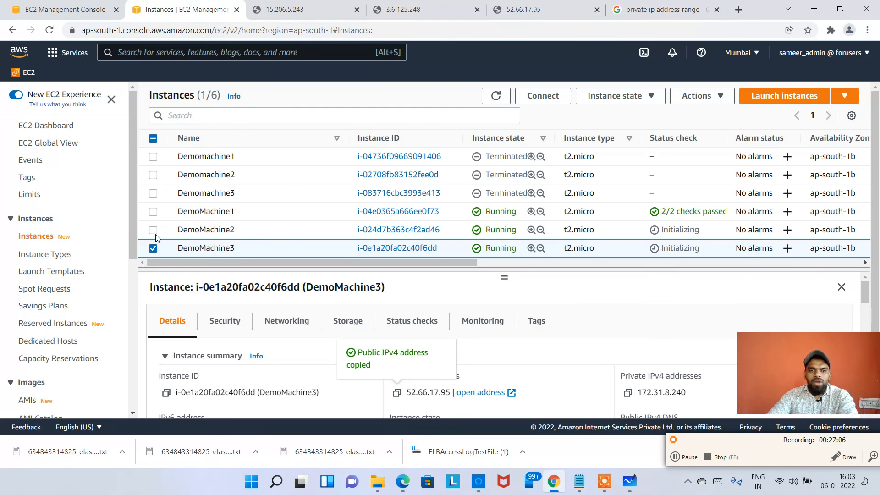
click(153, 230)
click(153, 211)
click(615, 96)
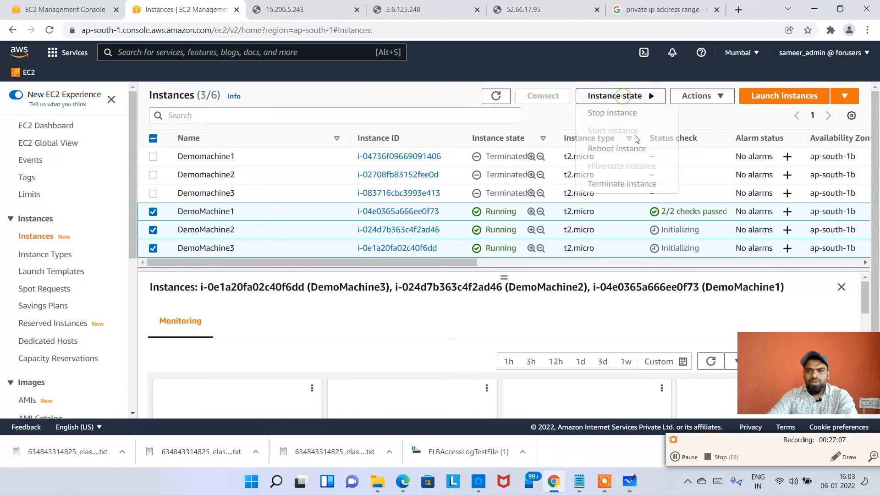
click(614, 113)
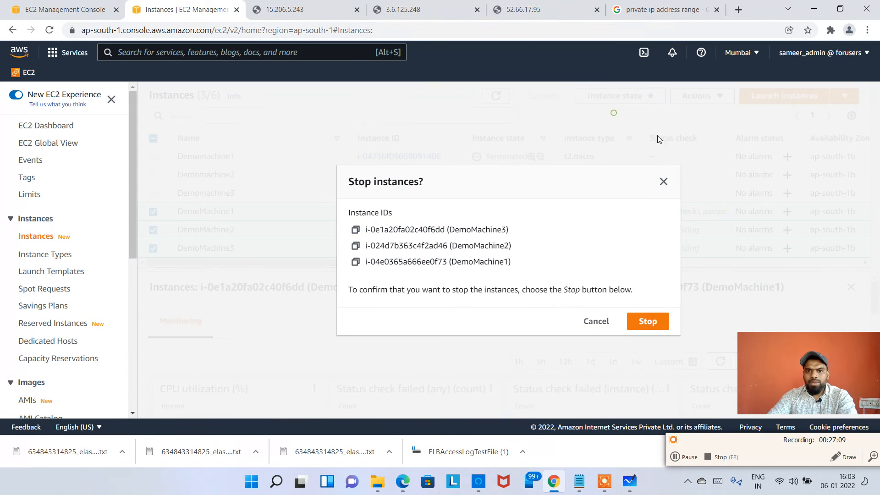
click(649, 320)
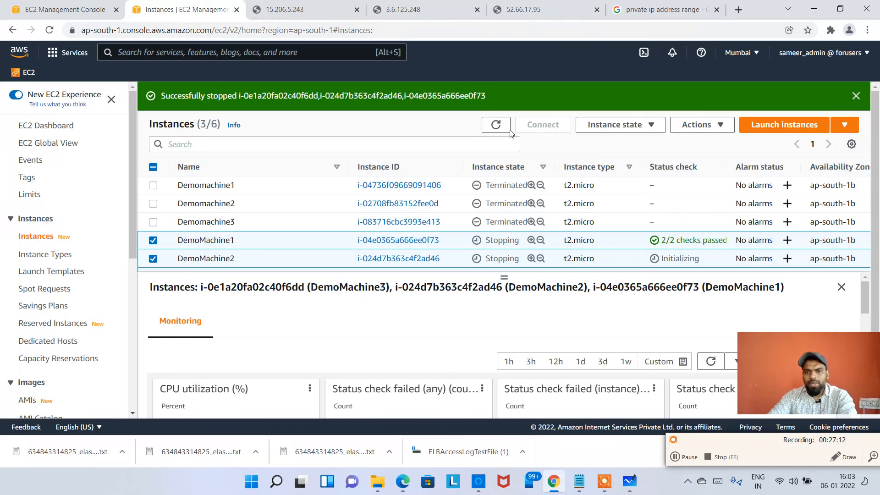
Refresh the instances list to check the state of the three DemoMachine instances.
click(496, 125)
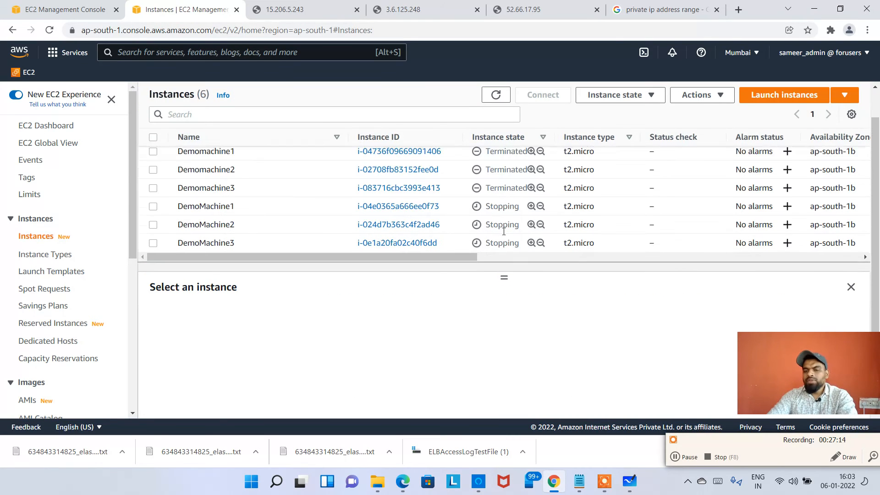
scroll(504, 220, down, 1)
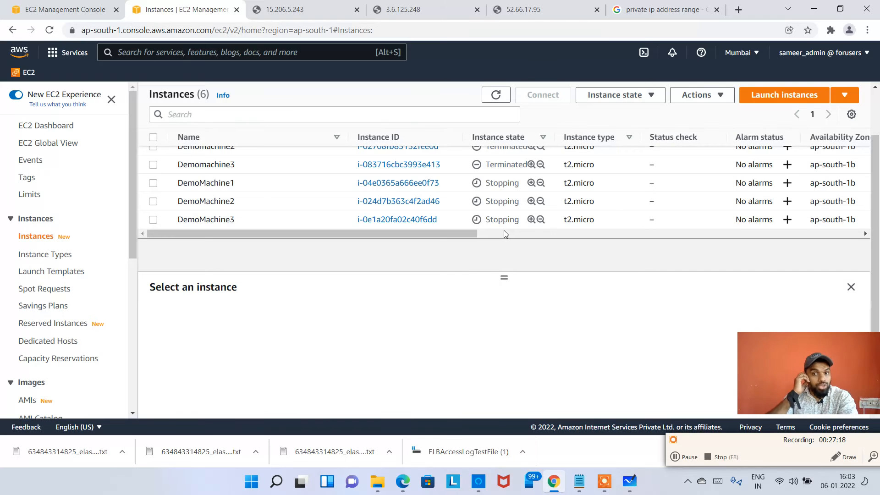
click(496, 94)
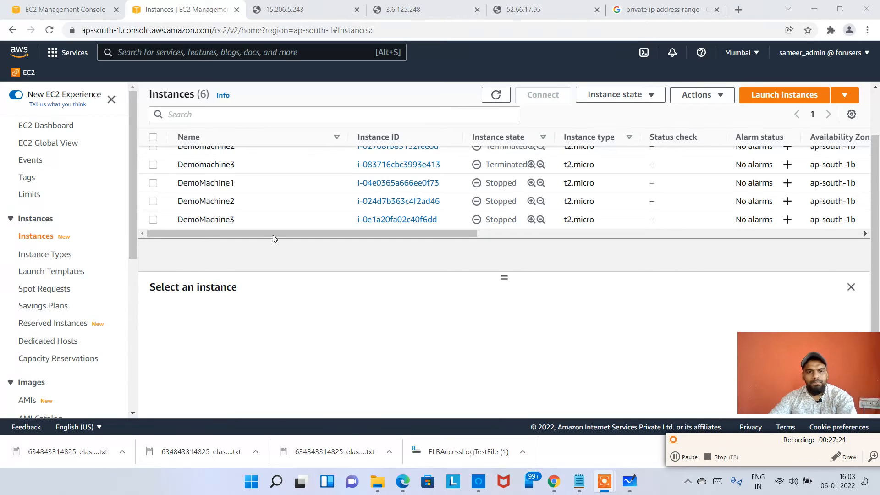
Compare the stopped DemoMachine1's public IPv4 address with the Elastic IP note in Microsoft Whiteboard, and return to the EC2 console.
click(154, 184)
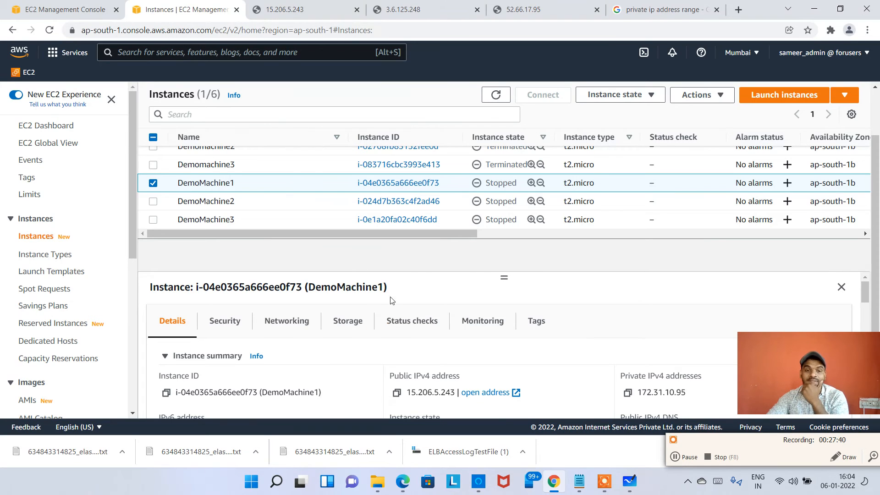
scroll(412, 352, down, 1)
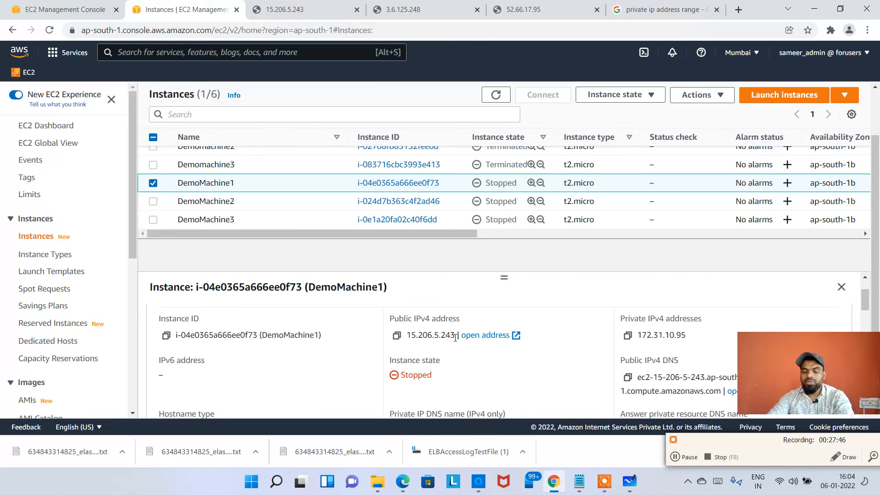
key(super+Tab)
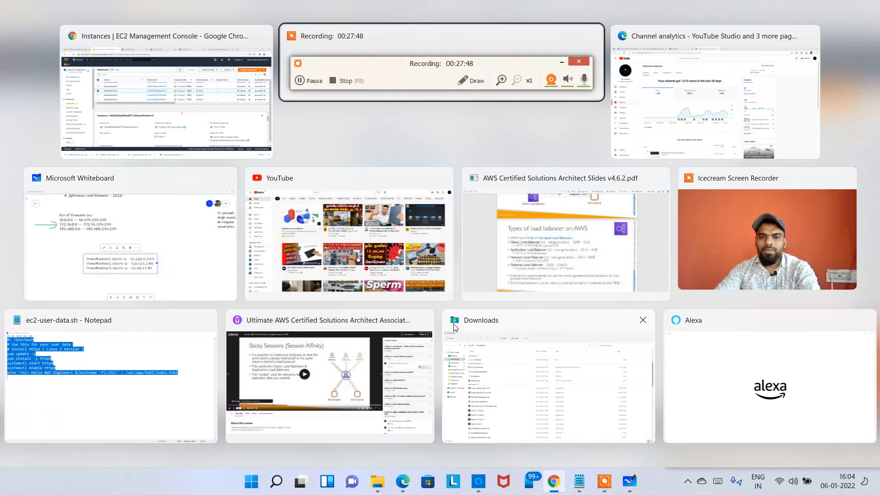
key(Escape)
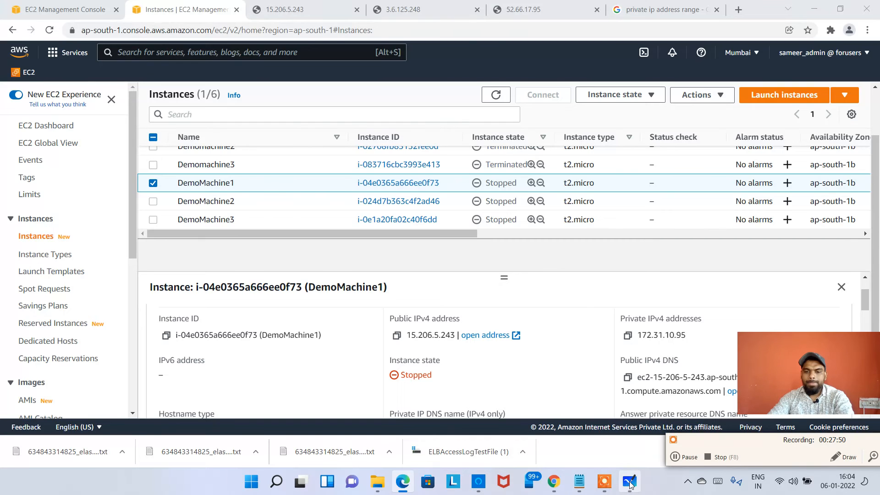
key(alt+Tab)
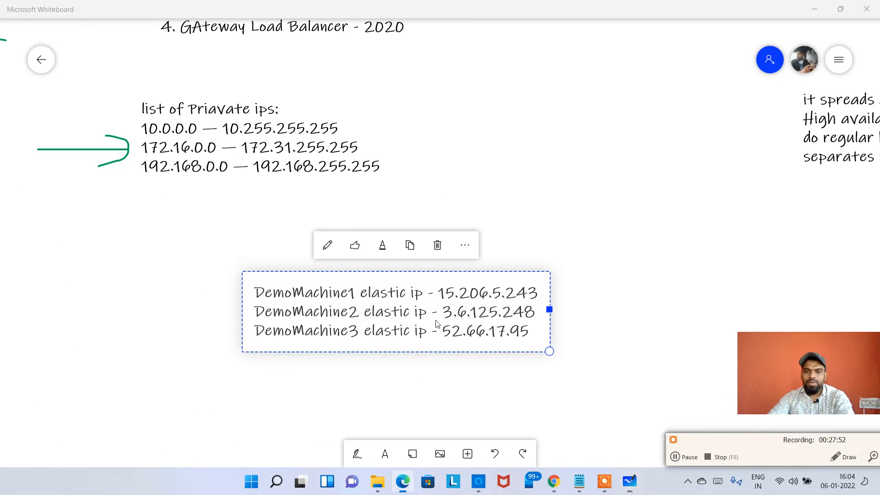
key(super+Tab)
key(Return)
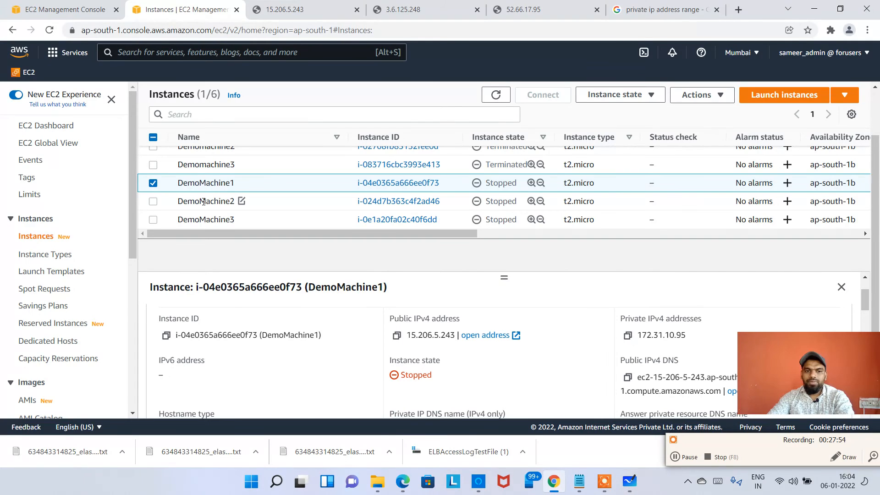
Compare the stopped DemoMachine2's and DemoMachine3's public IPv4 addresses in the EC2 console with the Elastic IP note in Microsoft Whiteboard.
click(205, 201)
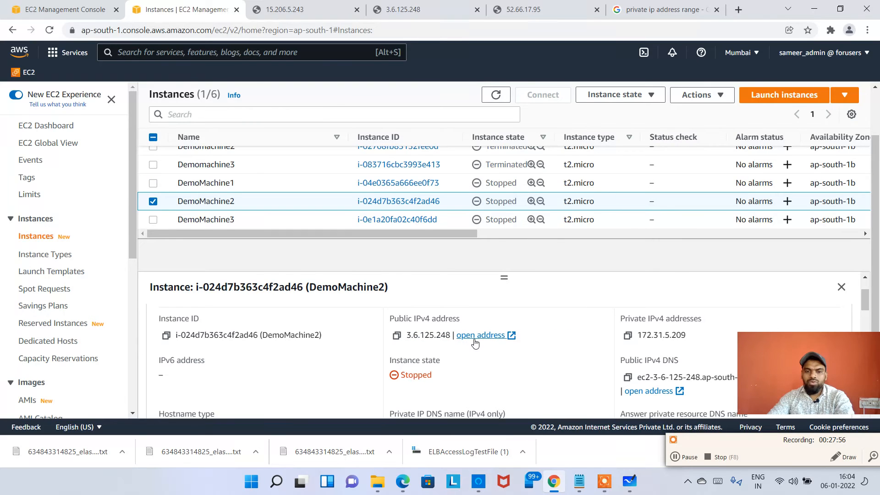
key(alt+Tab)
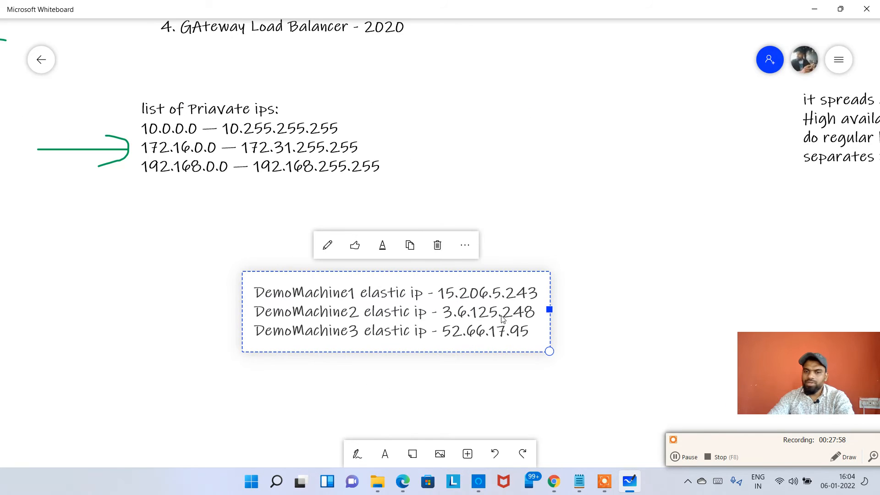
key(alt+Tab)
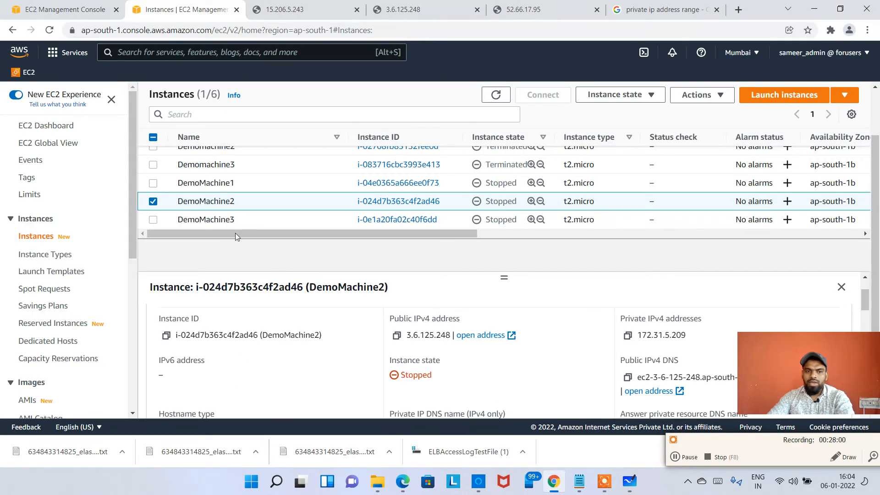
click(205, 221)
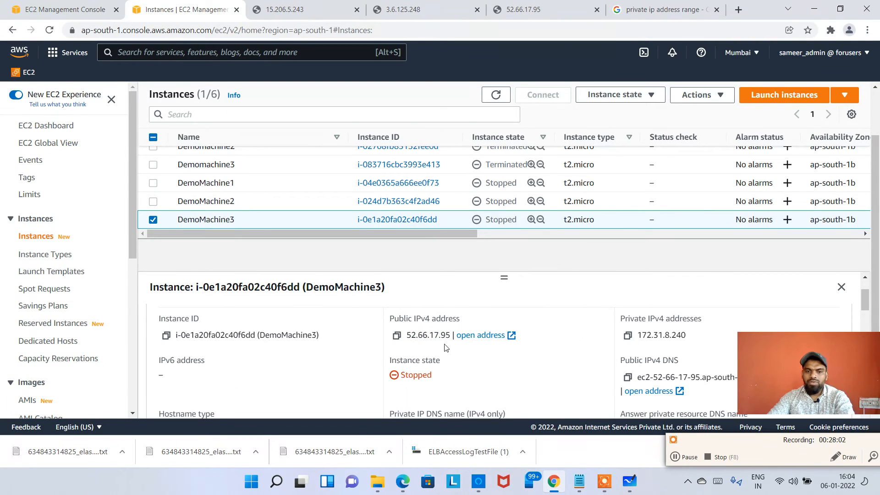
key(alt+Tab)
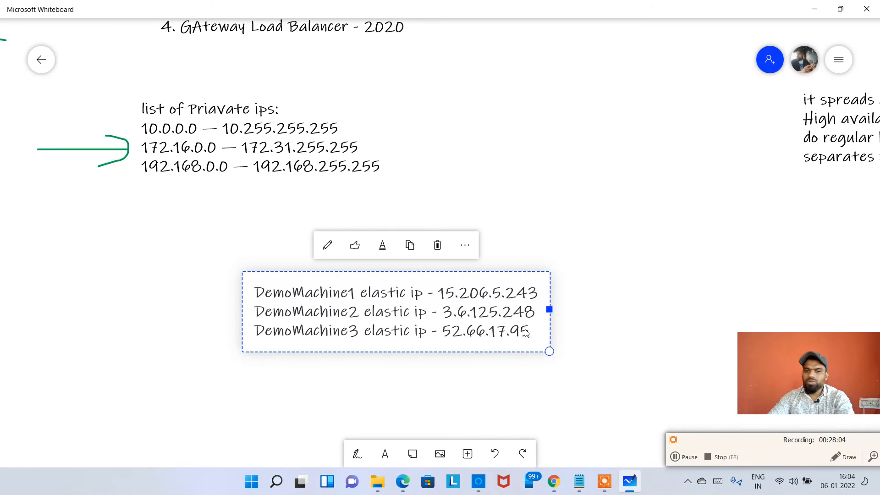
key(alt+Tab)
click(153, 201)
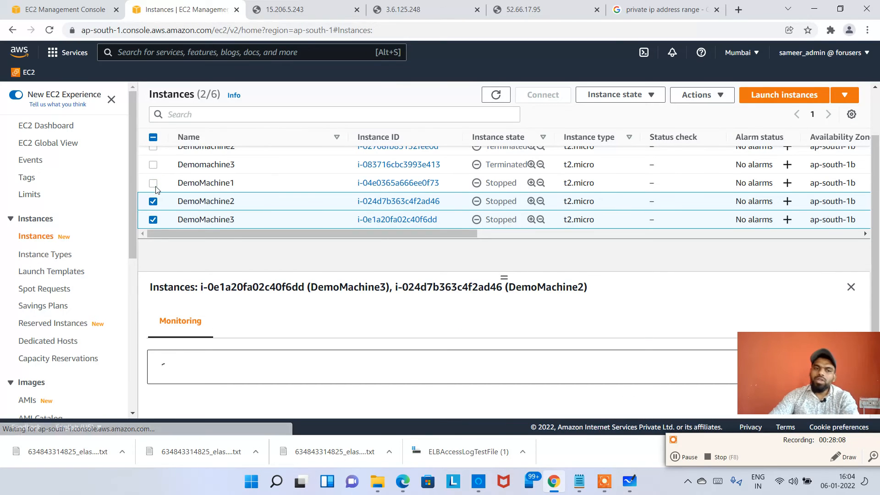
click(154, 184)
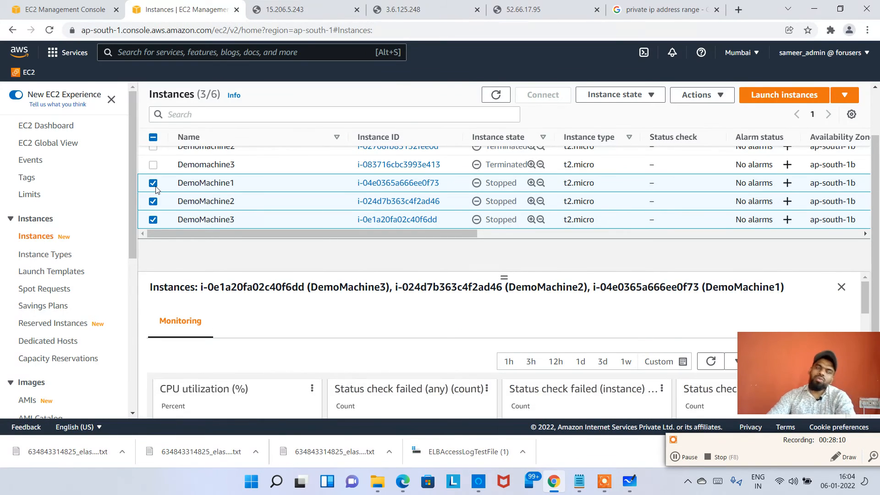
click(154, 184)
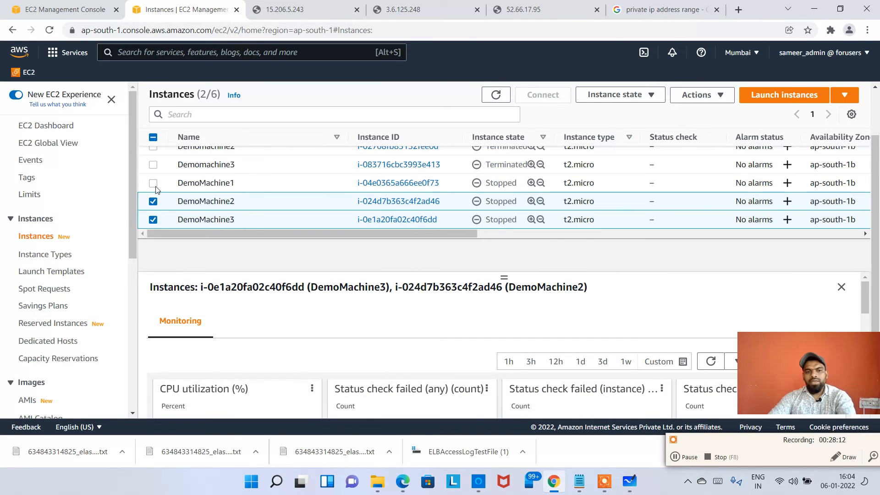
click(154, 201)
click(153, 219)
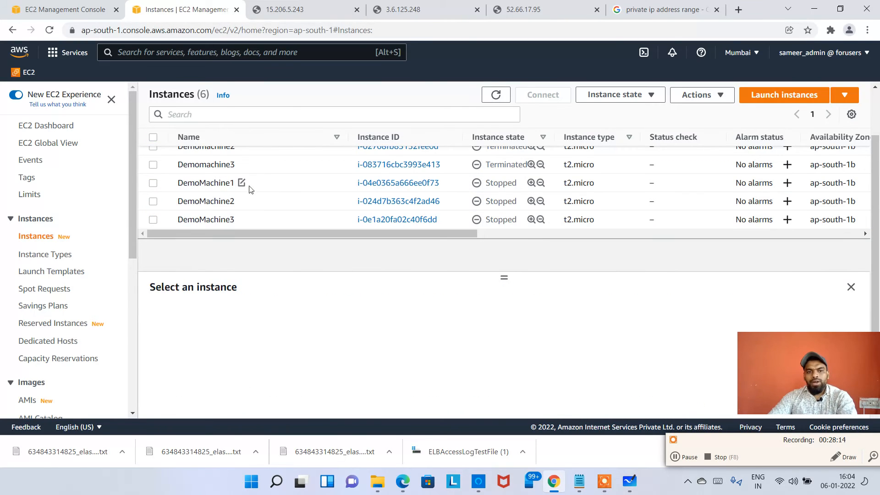
Terminate the stopped DemoMachine1 instance and confirm the termination.
click(287, 189)
right_click(289, 190)
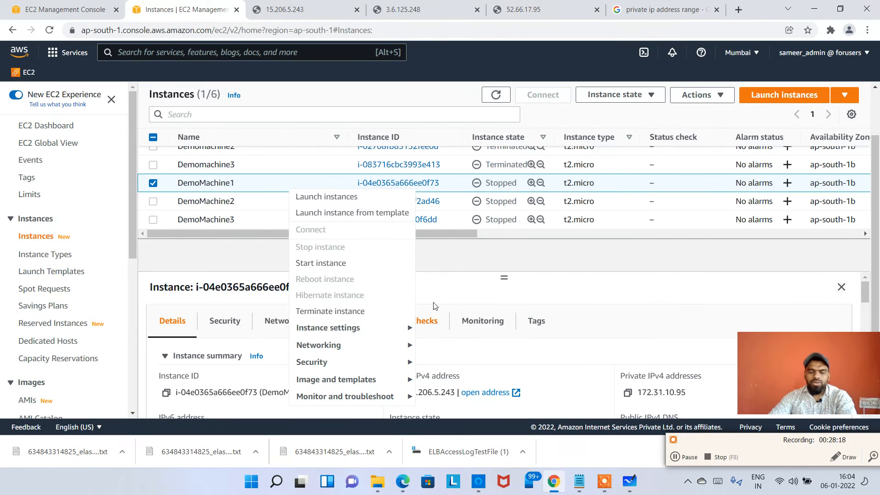
click(451, 272)
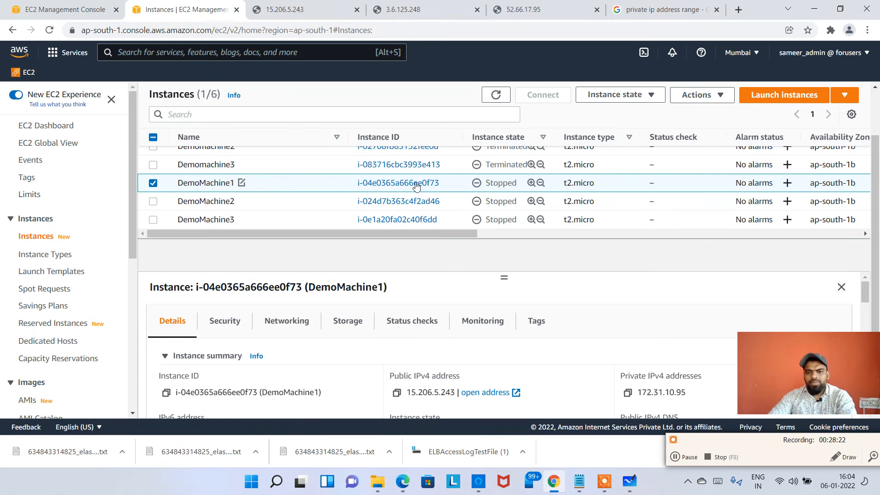
right_click(302, 186)
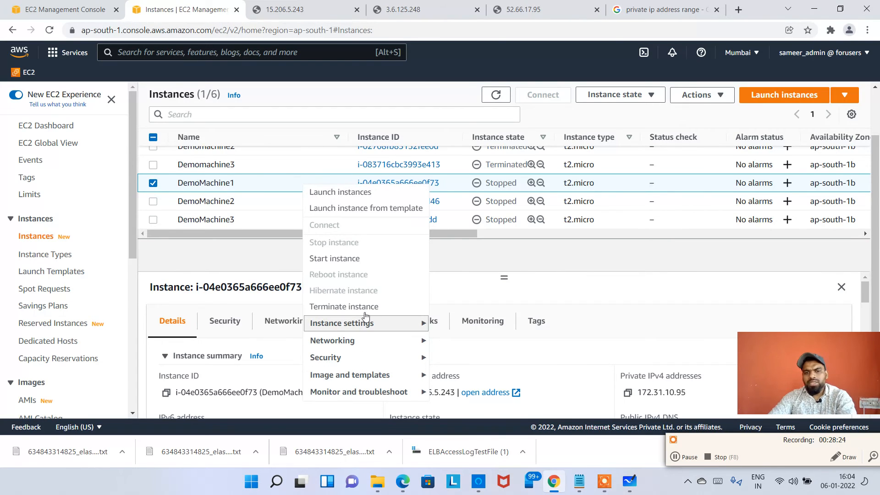
click(369, 308)
click(637, 374)
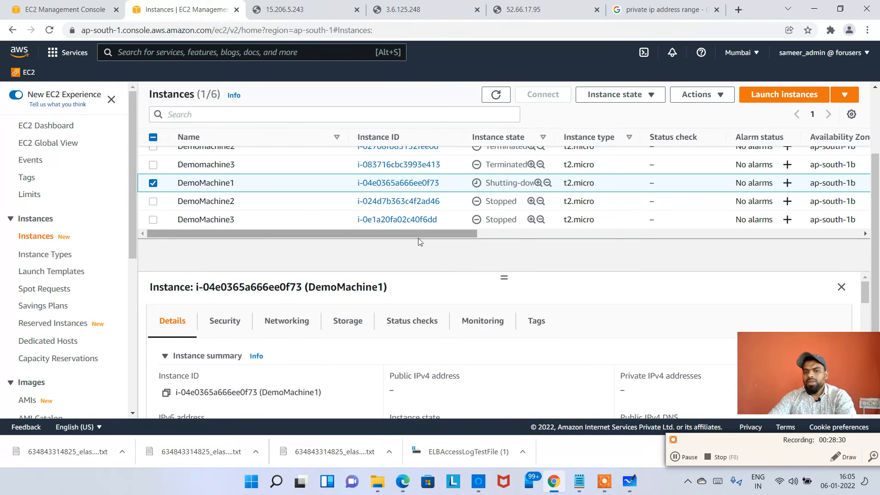
scroll(417, 238, down, 1)
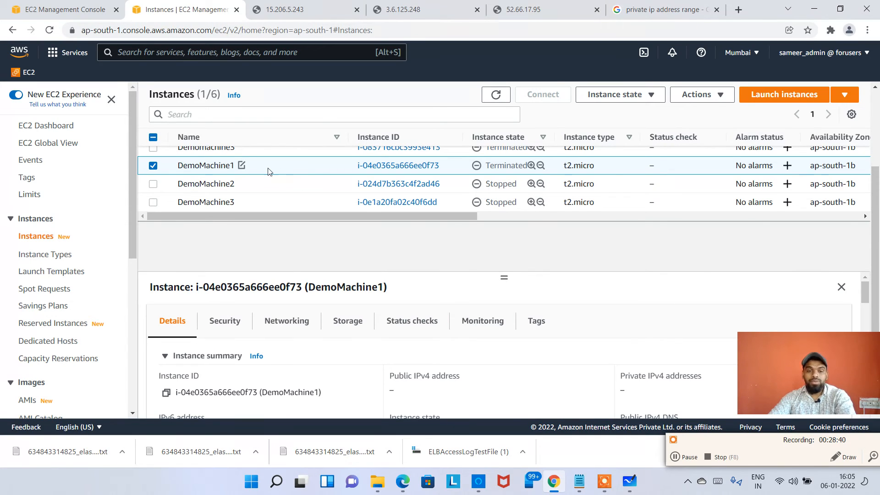
Switch to Microsoft Whiteboard and place an empty text box just below the Elastic IP note, aligned with its start.
click(630, 481)
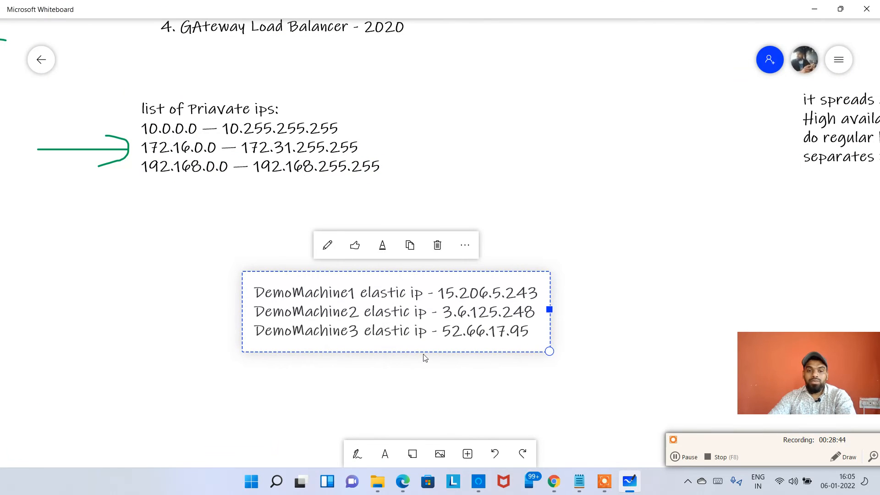
click(510, 379)
scroll(499, 376, down, 2)
scroll(499, 375, down, 2)
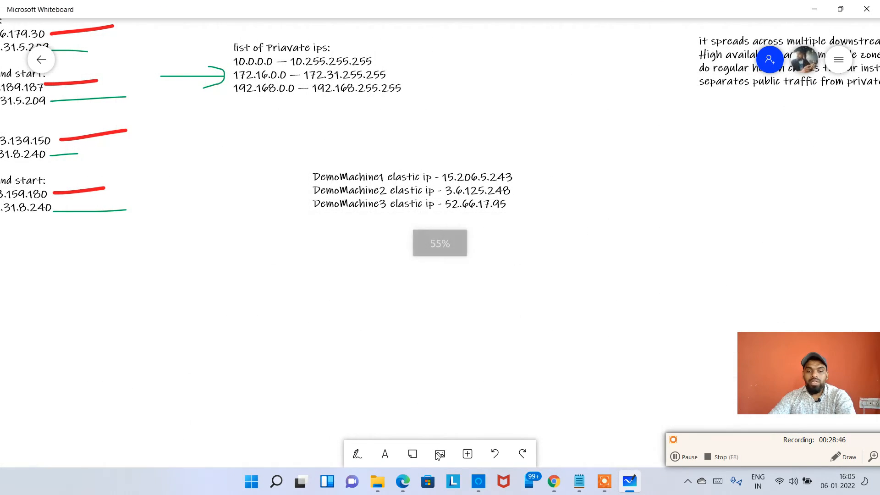
click(385, 454)
click(542, 263)
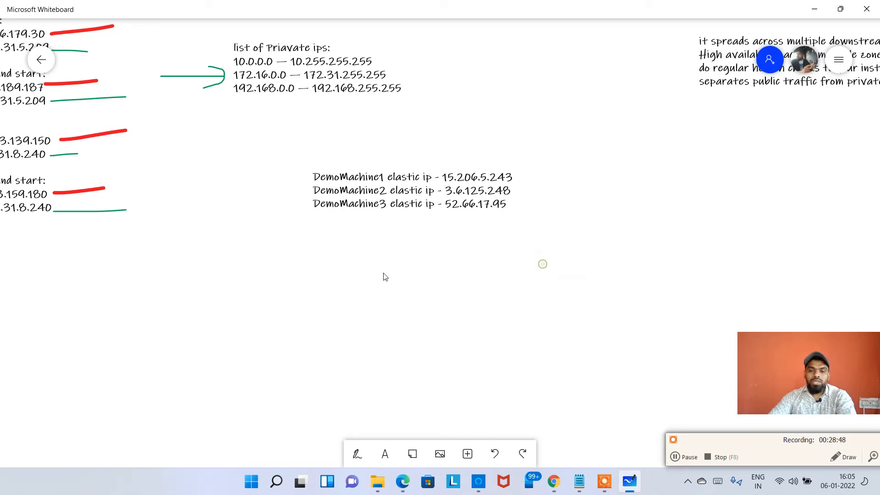
click(386, 453)
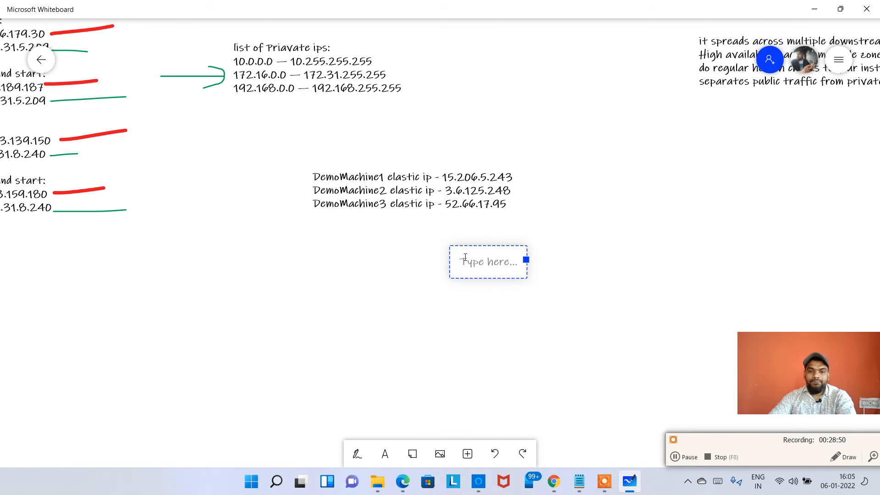
drag(456, 252, 320, 263)
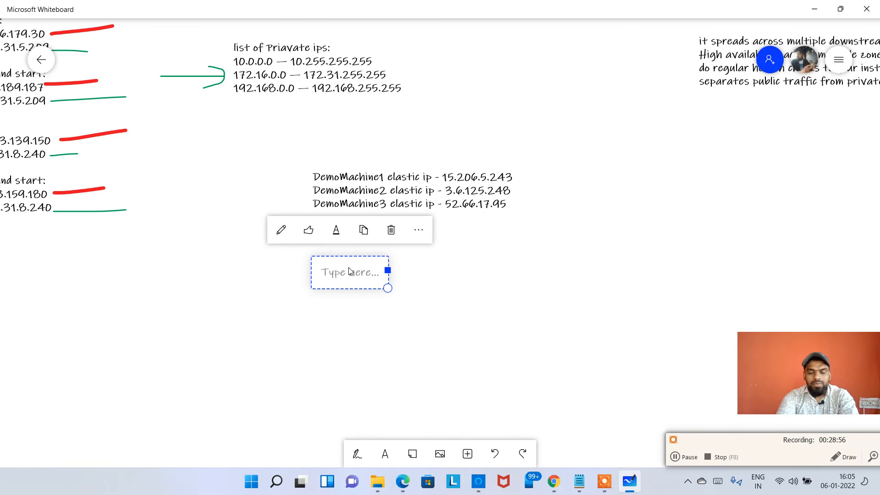
Write "DemoMachine1 is crashed ... now what will happn to that elastic ip ?" in the new text box.
click(339, 273)
text(Demo)
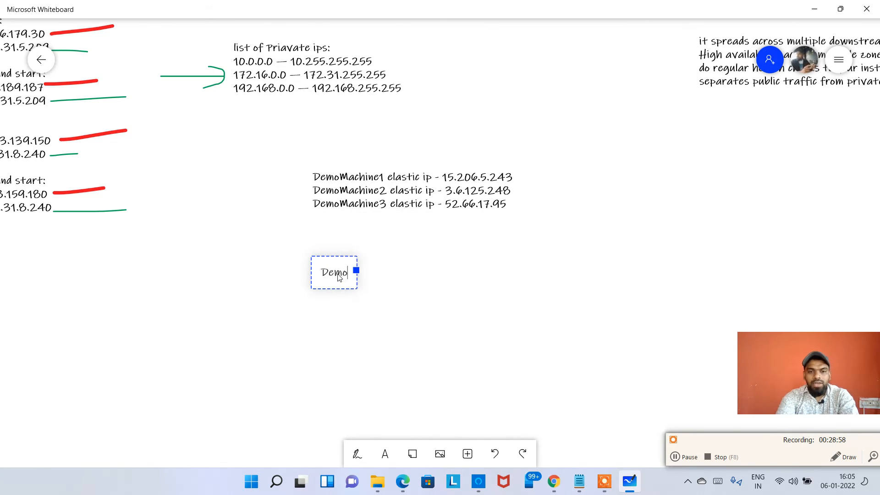
text(Machine1 is c)
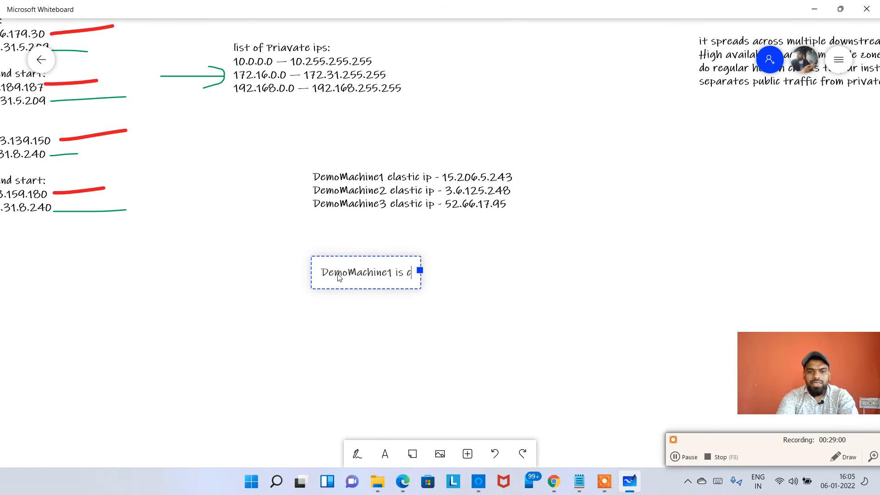
text(rashed ... no)
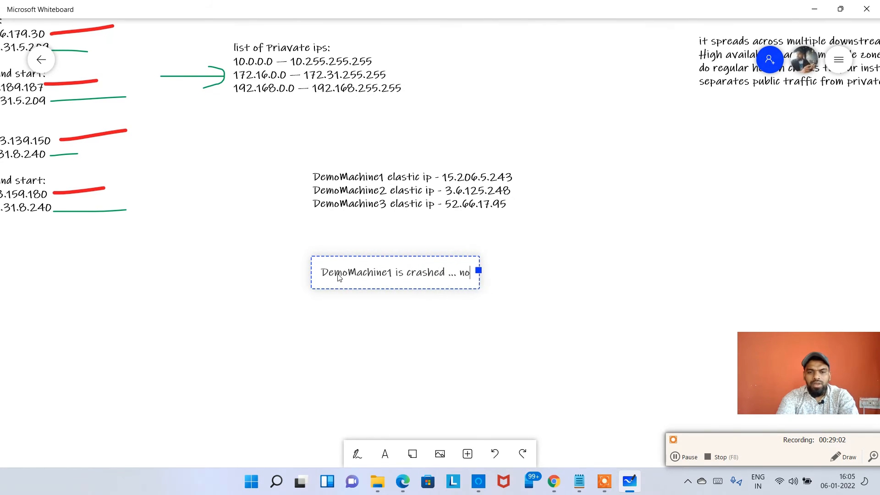
text(w what will happne)
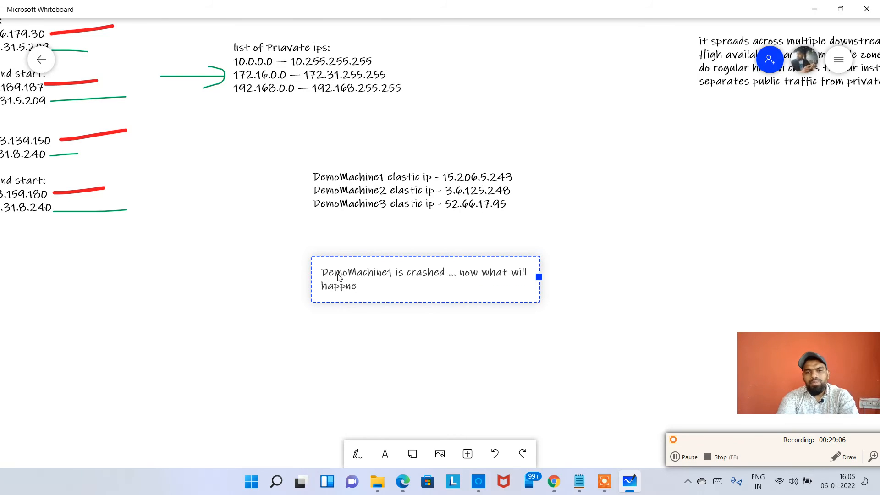
key(BackSpace)
text(to)
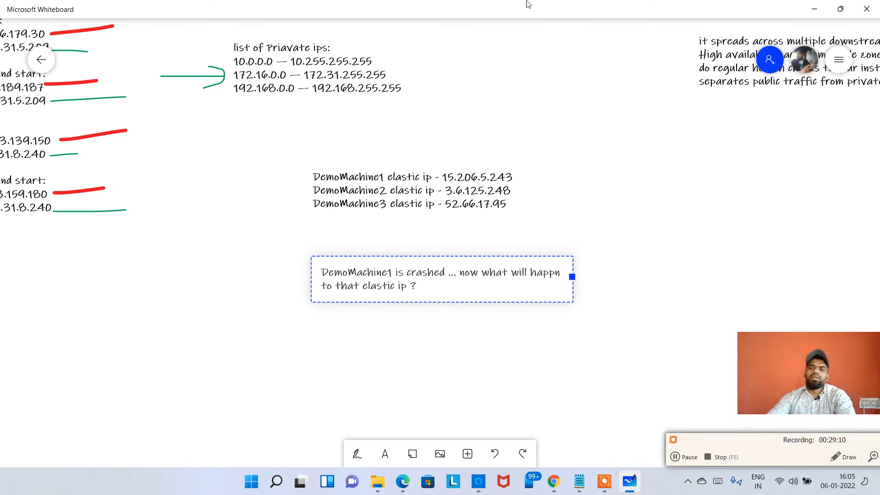
Return to the EC2 console, refresh the instances, and check the DemoMachine1 Elastic IP's allocated address and associated instance.
click(814, 9)
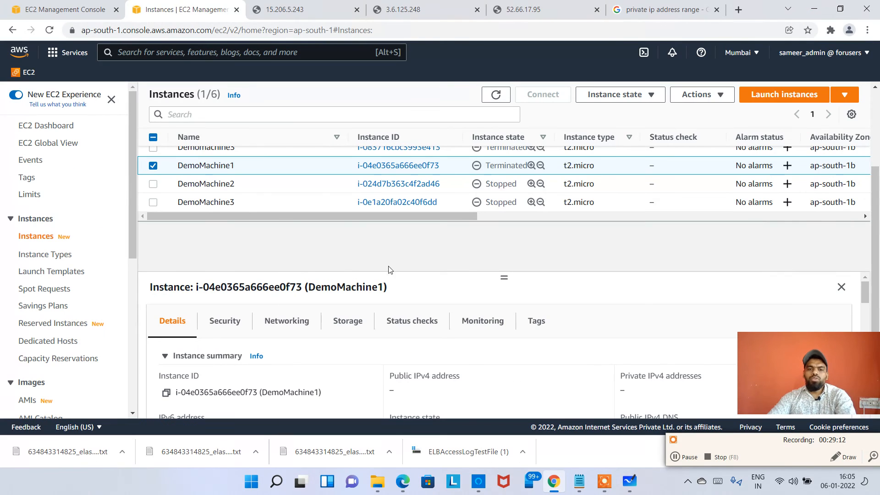
click(503, 100)
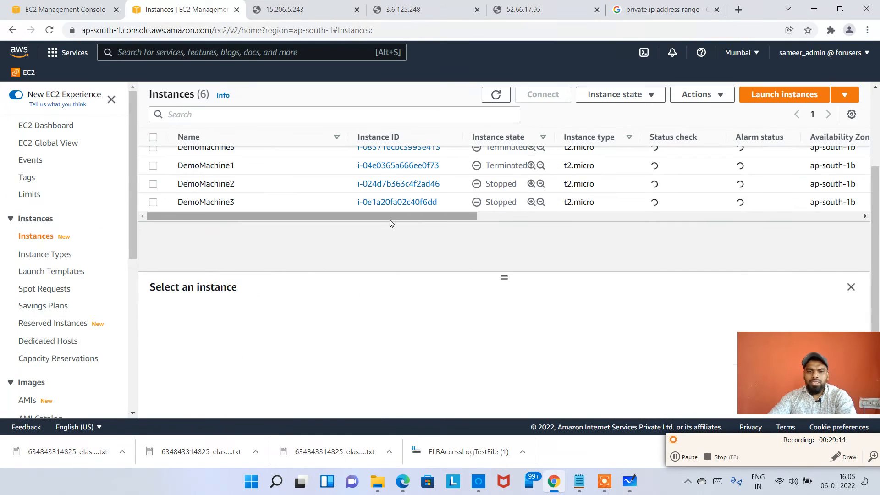
scroll(84, 311, down, 6)
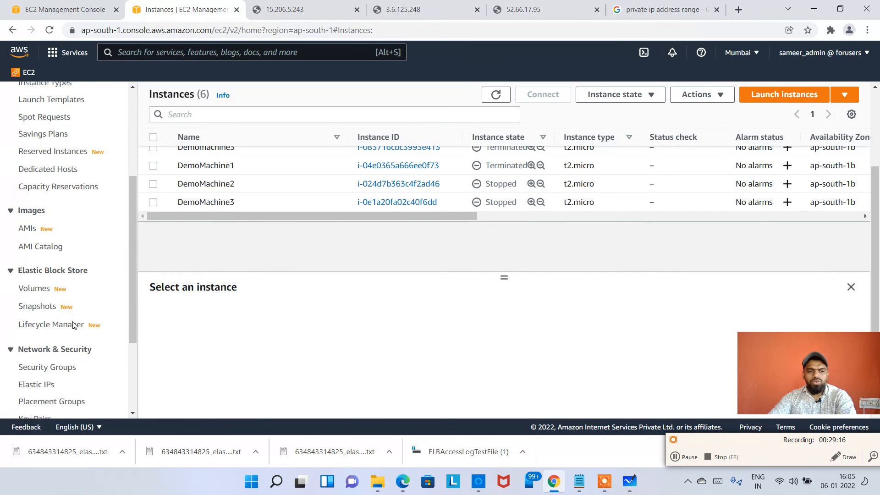
click(47, 253)
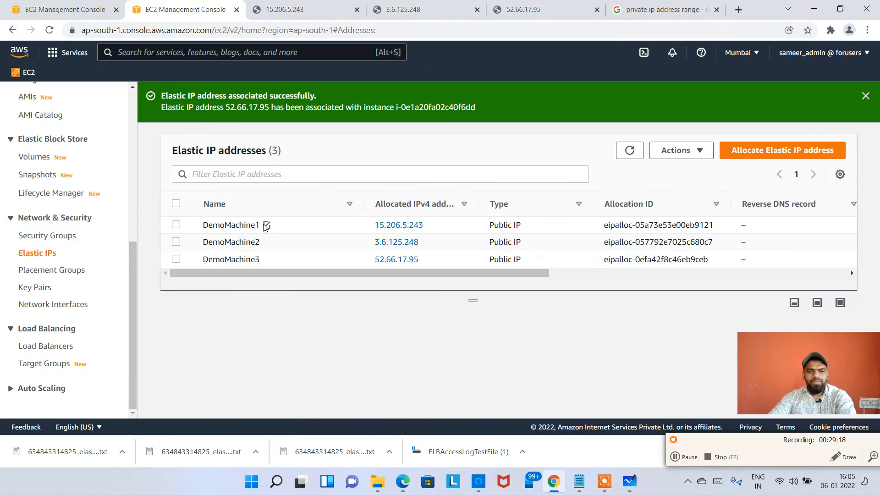
drag(526, 278, 642, 277)
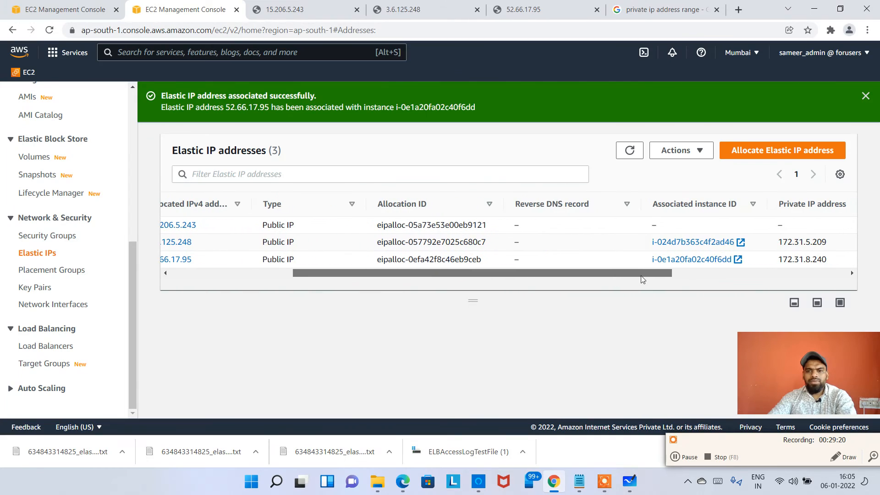
click(758, 229)
drag(647, 273, 213, 275)
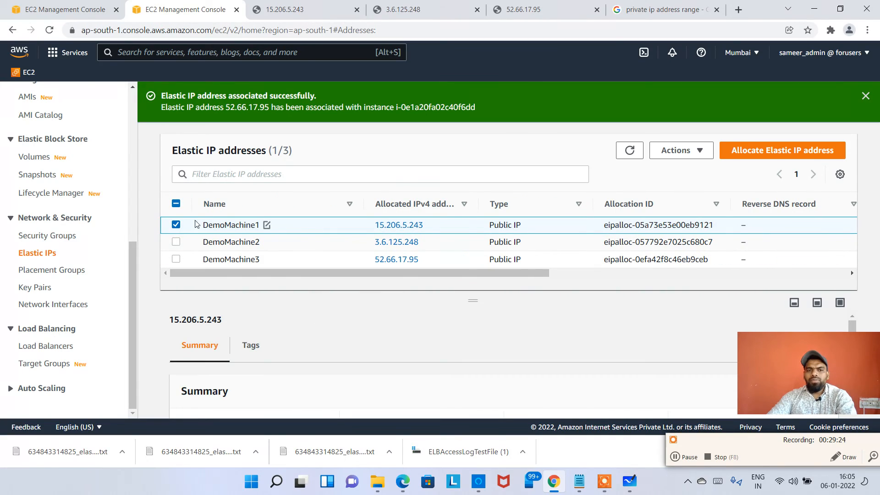
click(176, 225)
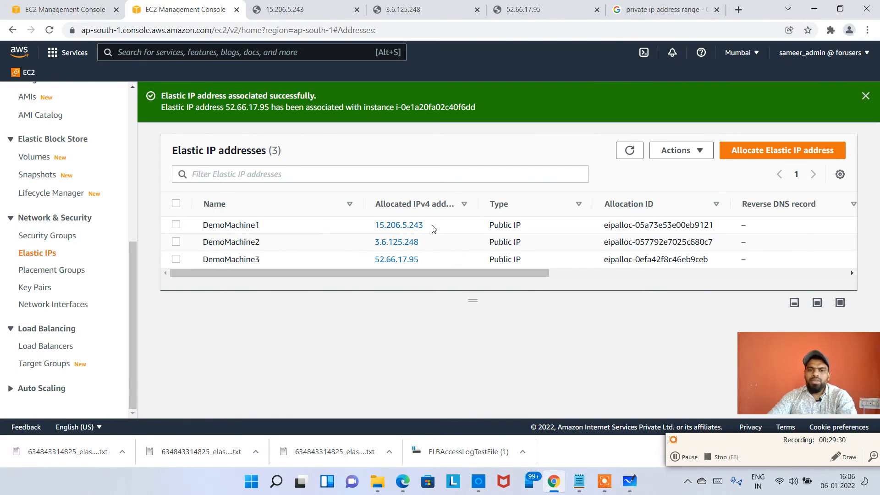
Go back to the EC2 instances list and dismiss both success notifications.
scroll(49, 208, up, 6)
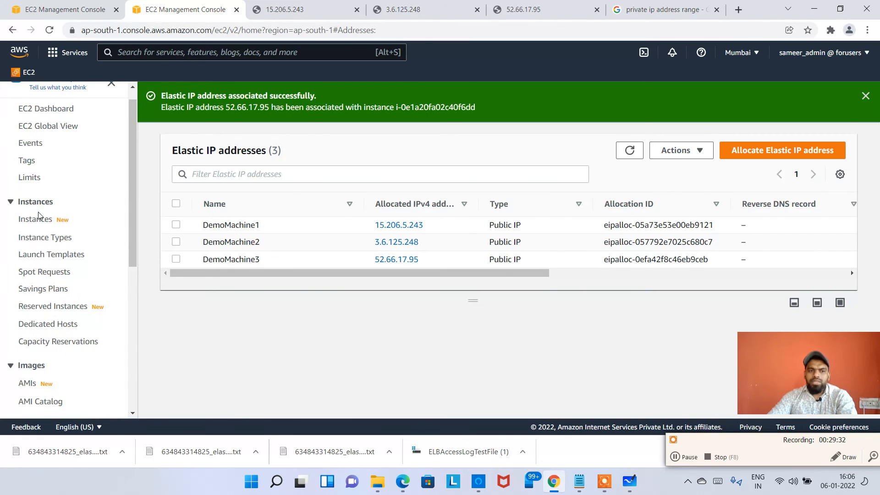
click(46, 212)
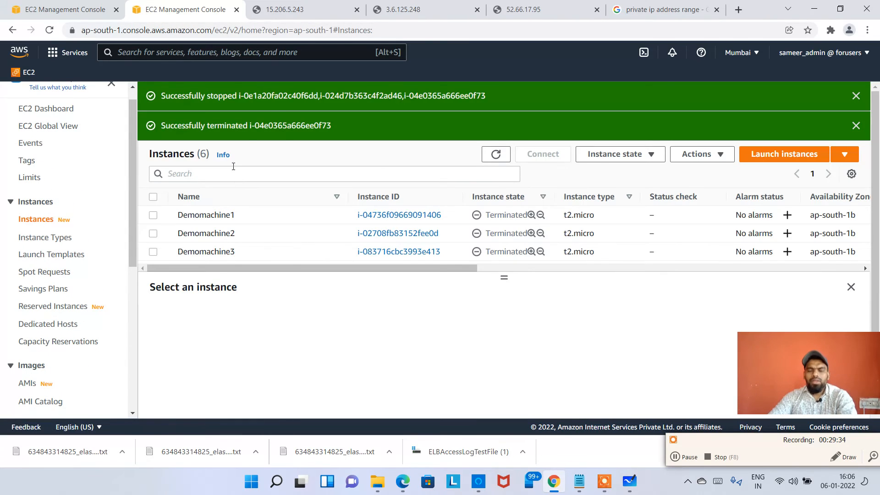
click(855, 125)
click(855, 97)
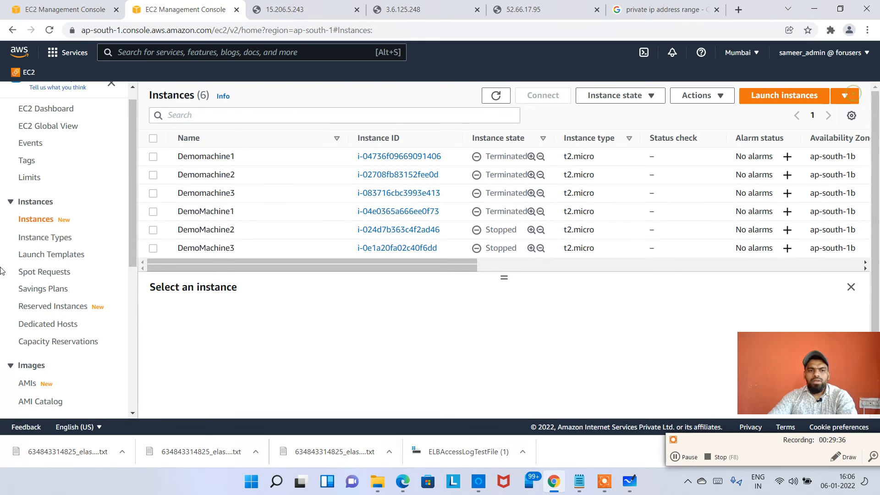
Start launching a free-tier instance with Amazon Linux 2 AMI Kernel 5.10 (64-bit x86) and type t2.micro, continuing to the instance details.
click(779, 96)
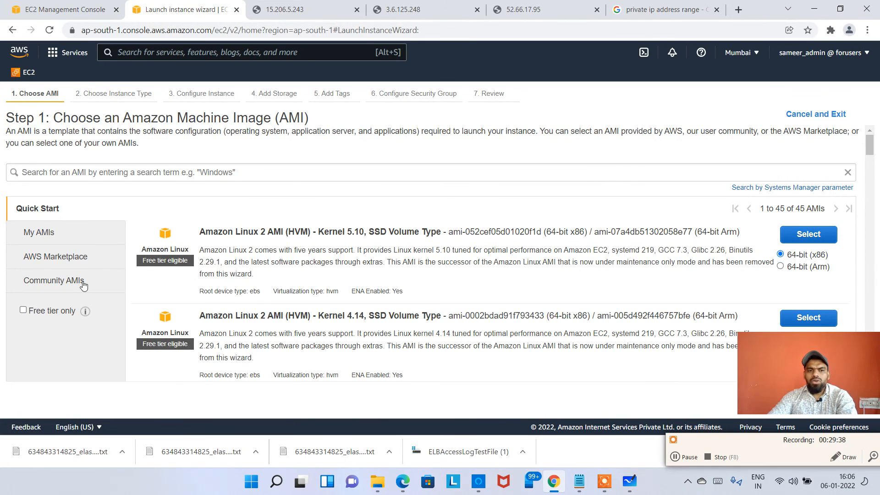
click(23, 309)
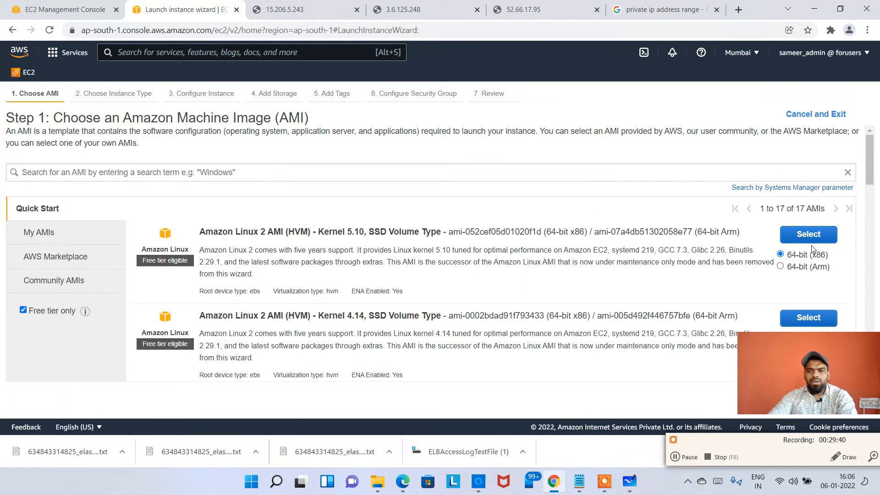
click(804, 234)
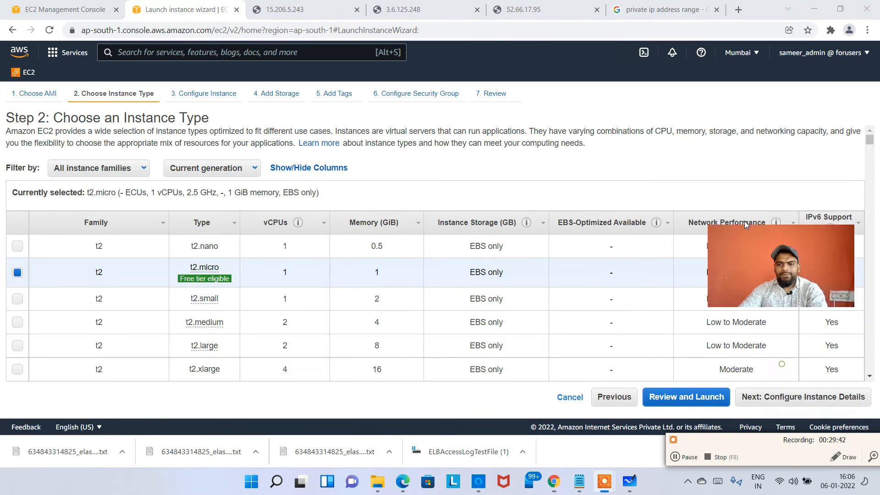
click(802, 397)
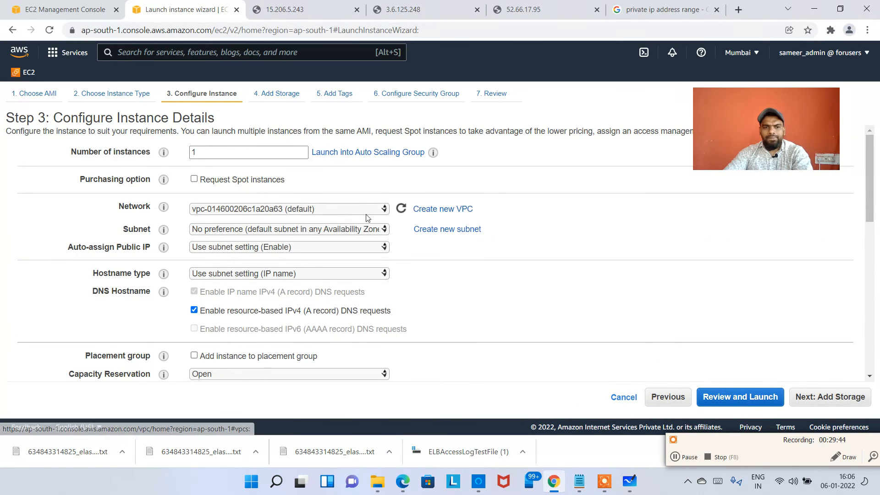
Review the instance details, keep the default settings, and continue past storage to the tags step.
scroll(597, 337, down, 7)
scroll(393, 330, up, 8)
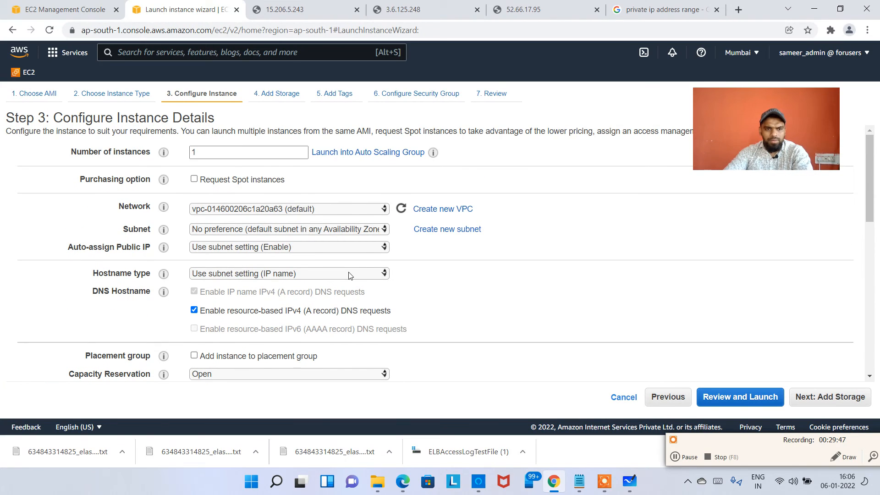
click(275, 248)
click(274, 251)
scroll(523, 249, down, 7)
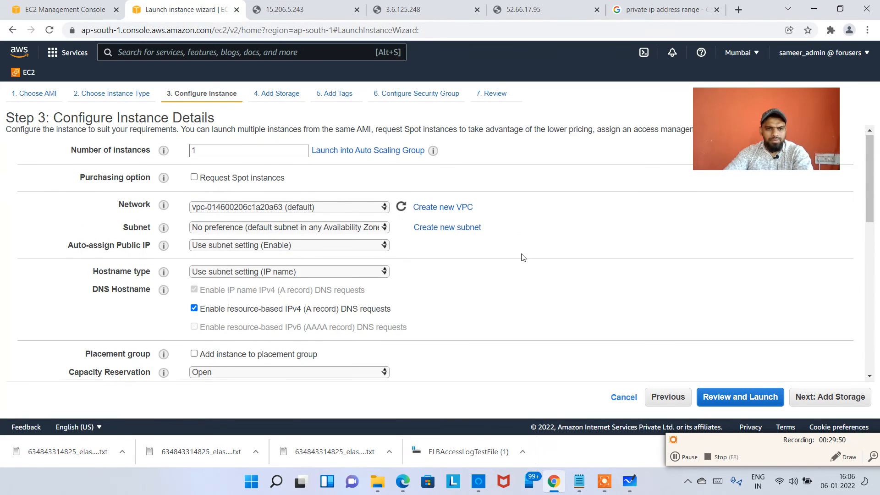
scroll(651, 355, down, 2)
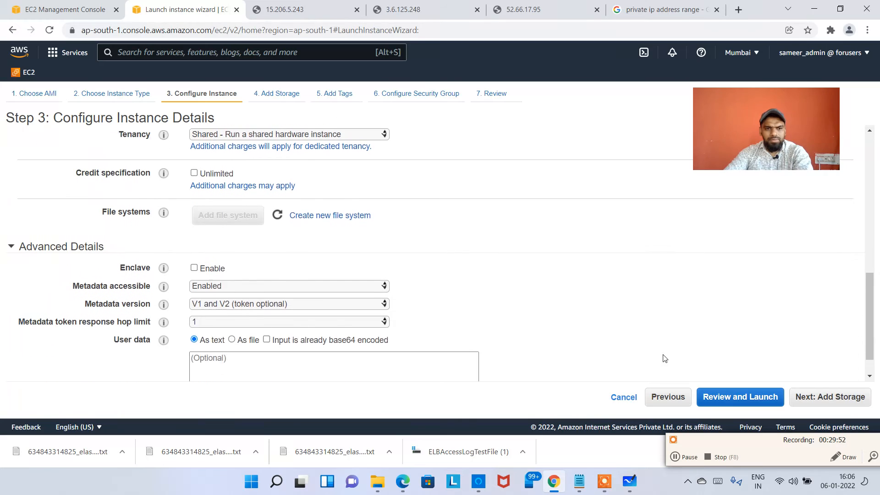
scroll(519, 254, up, 4)
scroll(613, 270, down, 6)
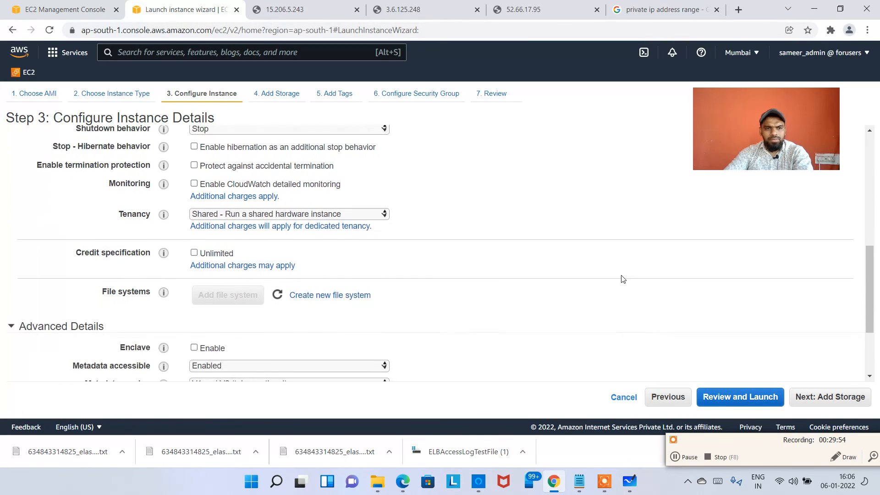
click(826, 397)
click(836, 398)
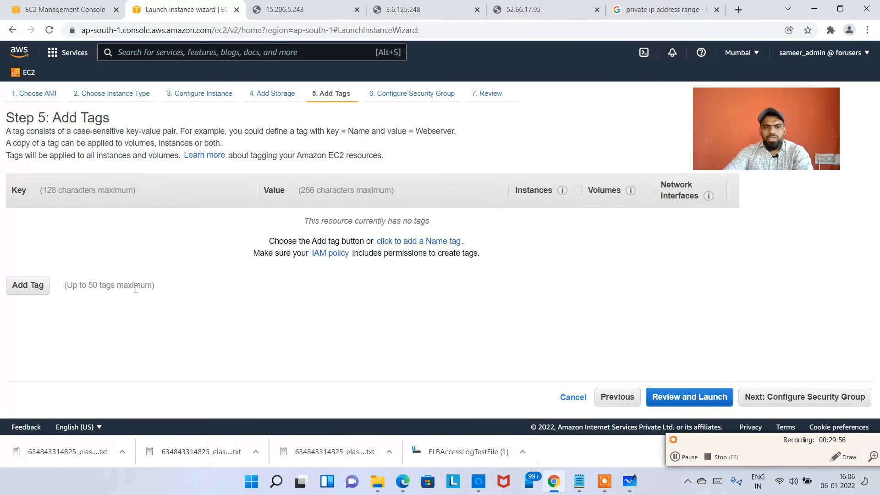
Add a tag with key Name and value DemoMachine4, continuing to the security group configuration.
click(28, 285)
click(91, 220)
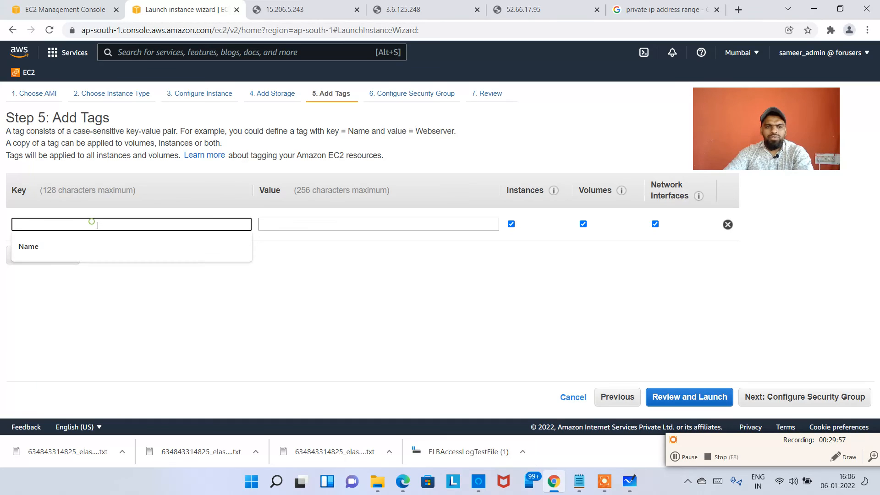
text(DemoMachine4)
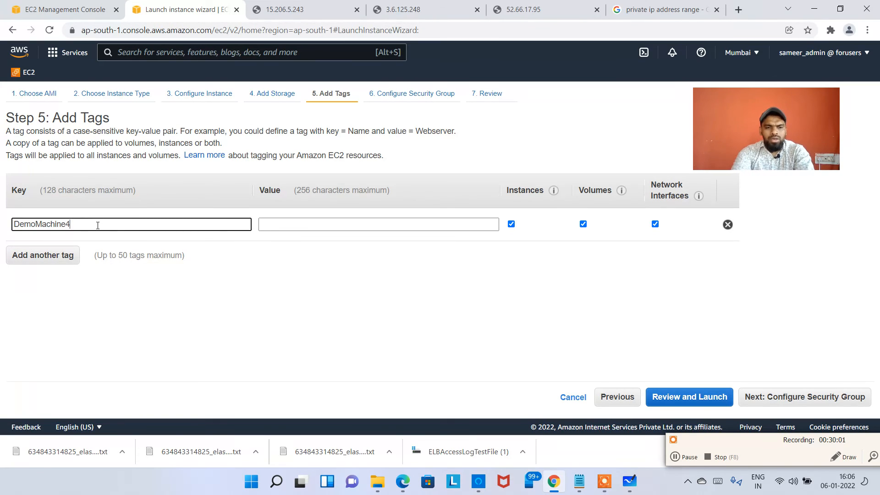
key(Tab)
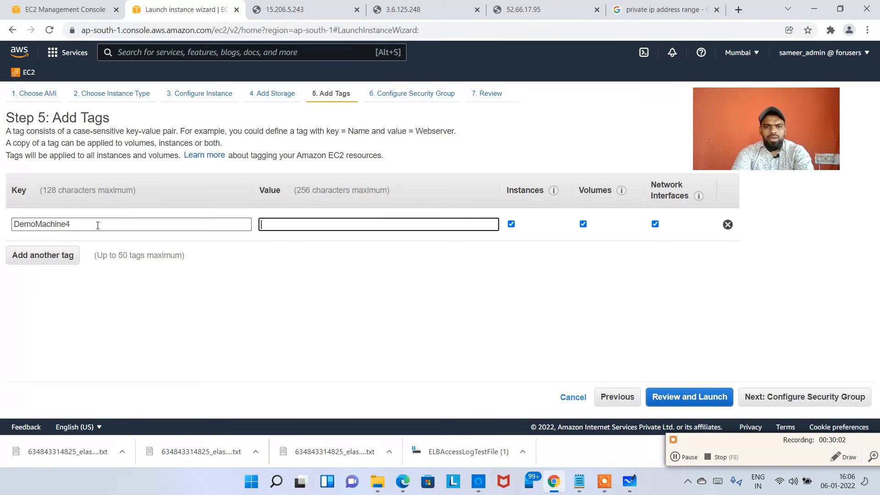
double_click(98, 225)
text(Name)
key(Tab)
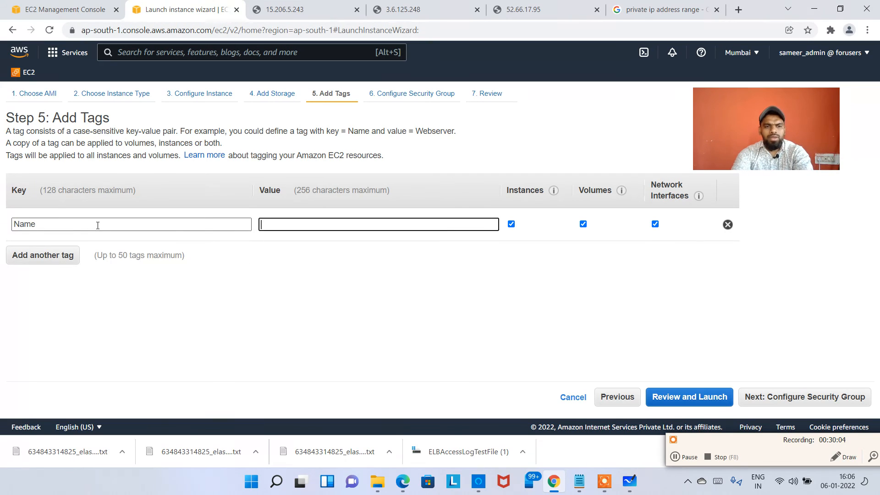
text(DemoMachine4)
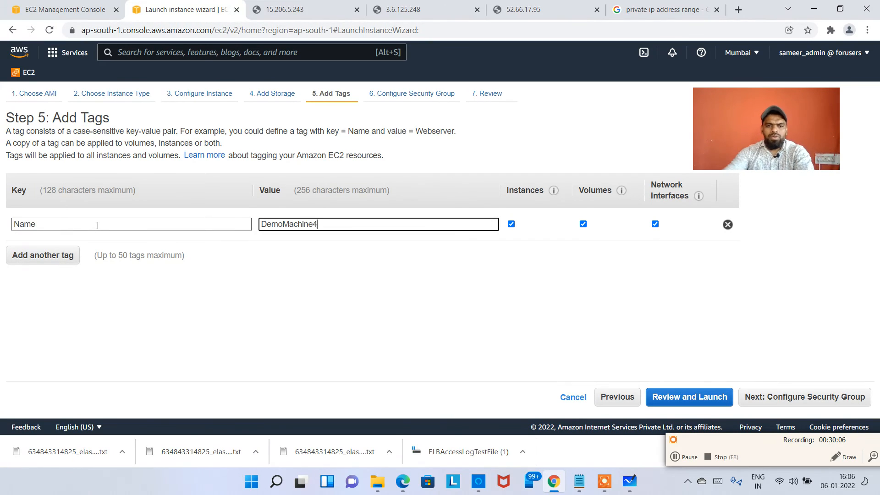
click(847, 396)
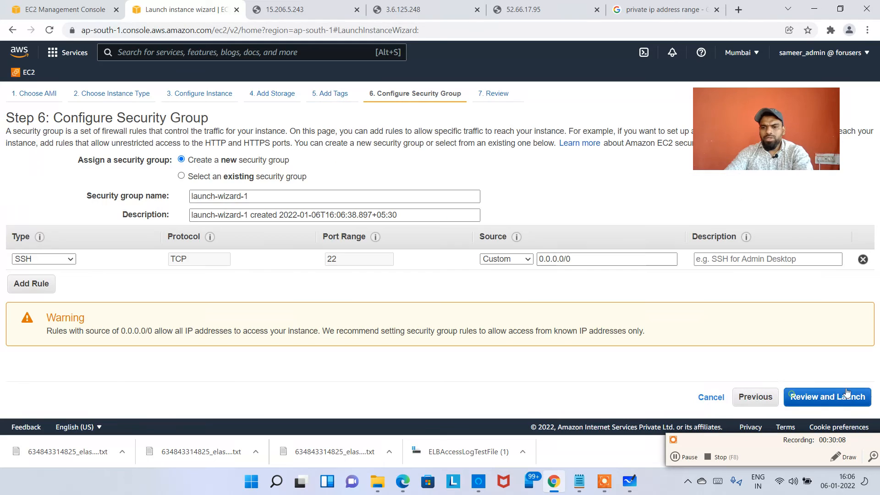
Assign the existing security group demoec2instancesecuritygroup and continue to the launch review.
click(257, 178)
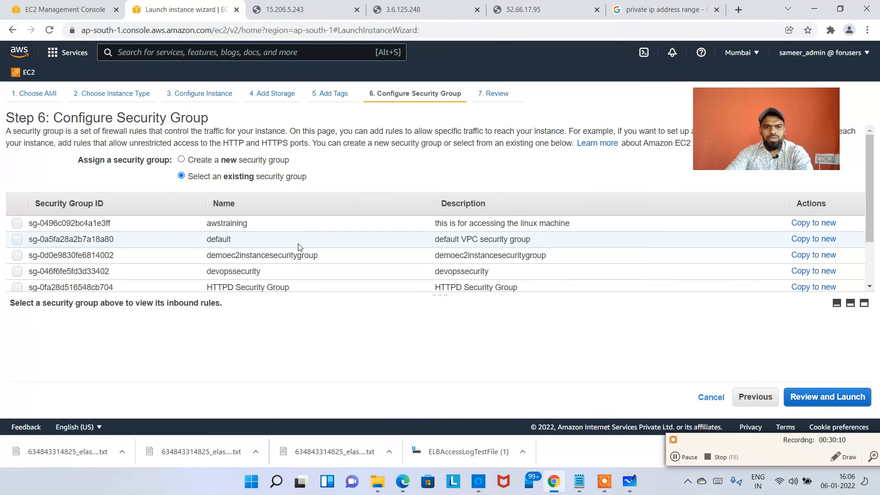
scroll(328, 256, down, 1)
click(311, 200)
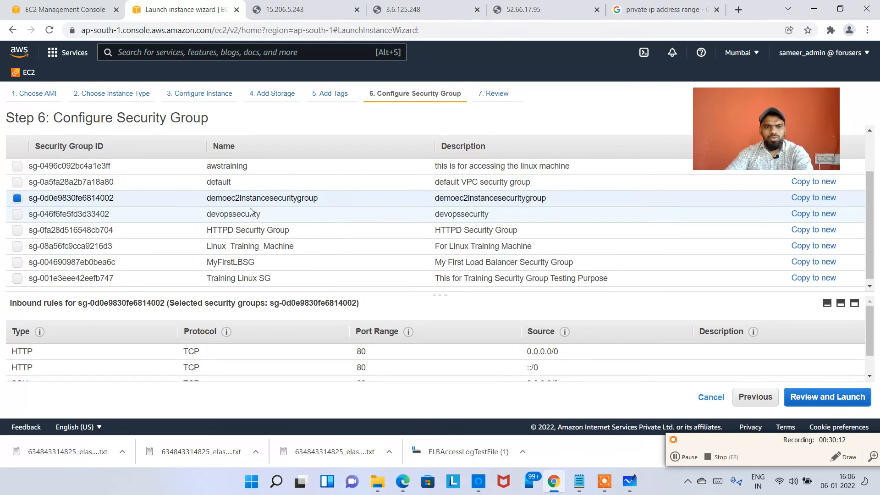
click(852, 398)
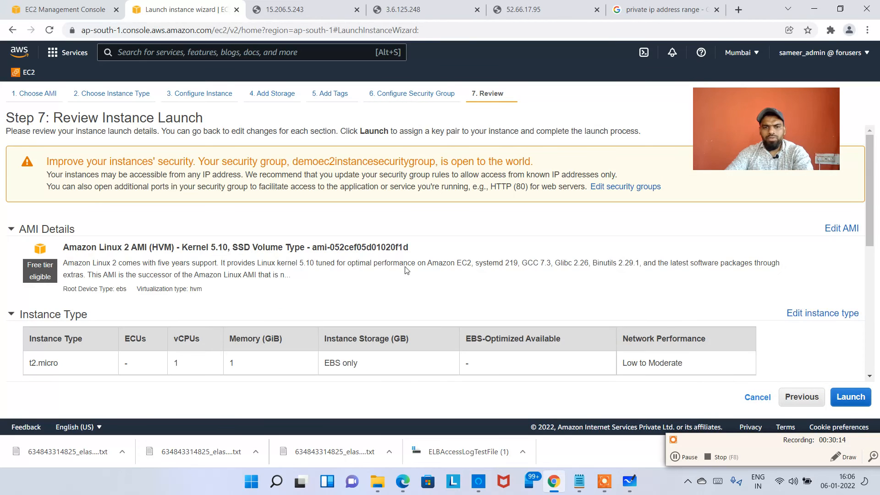
Launch the instance with the existing key pair Besant_aws_linux_KeyPair, acknowledging access to its private key file.
click(851, 399)
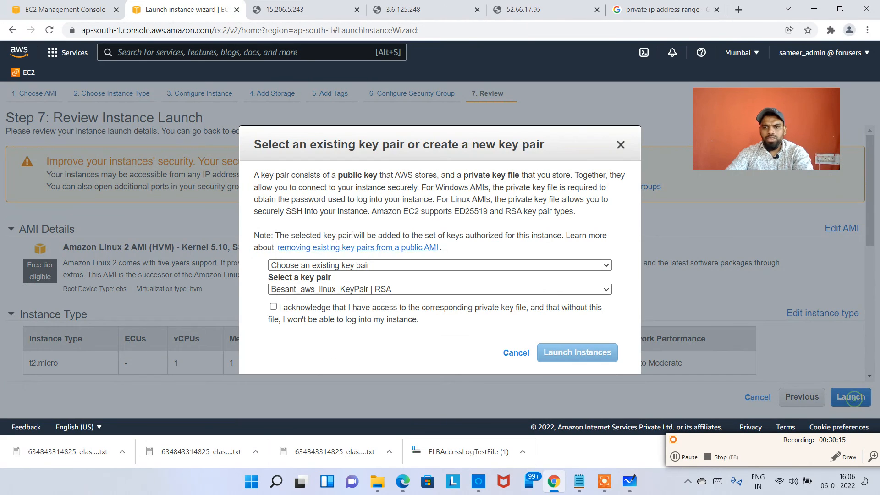
click(341, 307)
click(591, 353)
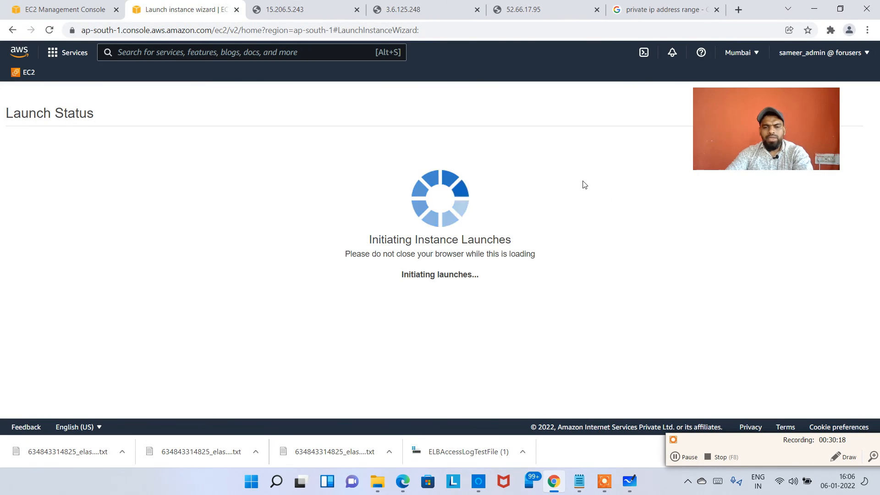
drag(743, 144, 612, 140)
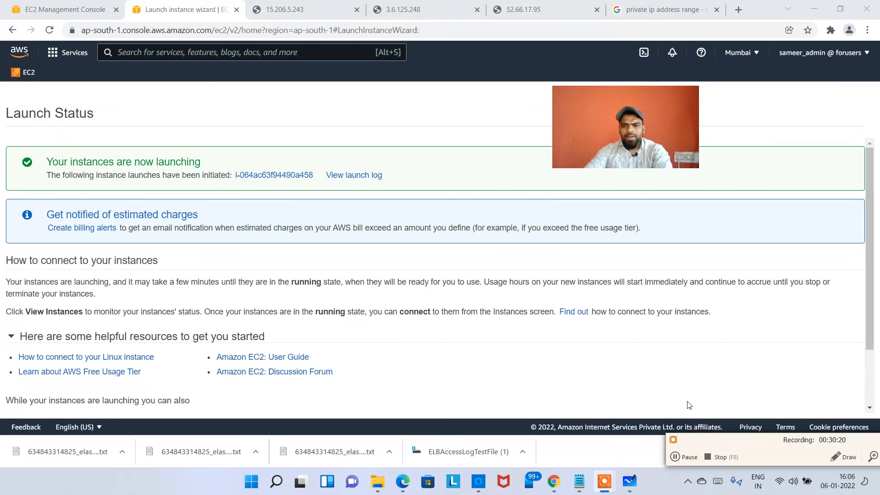
click(685, 456)
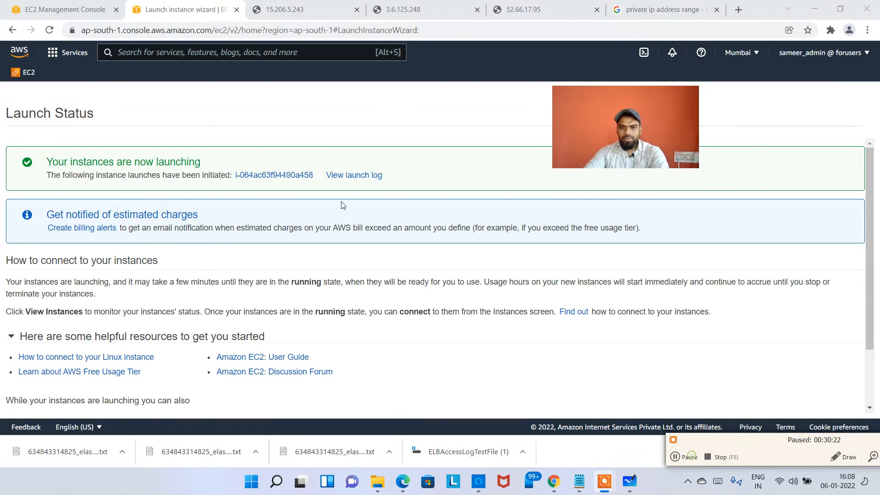
Open the newly launched instance's listing, remove the instance ID filter, and sort all instances by instance state.
click(295, 176)
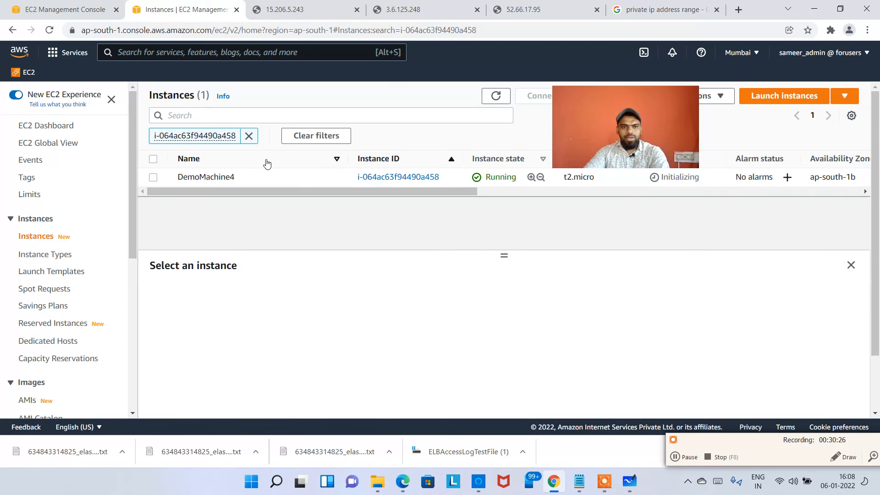
click(249, 136)
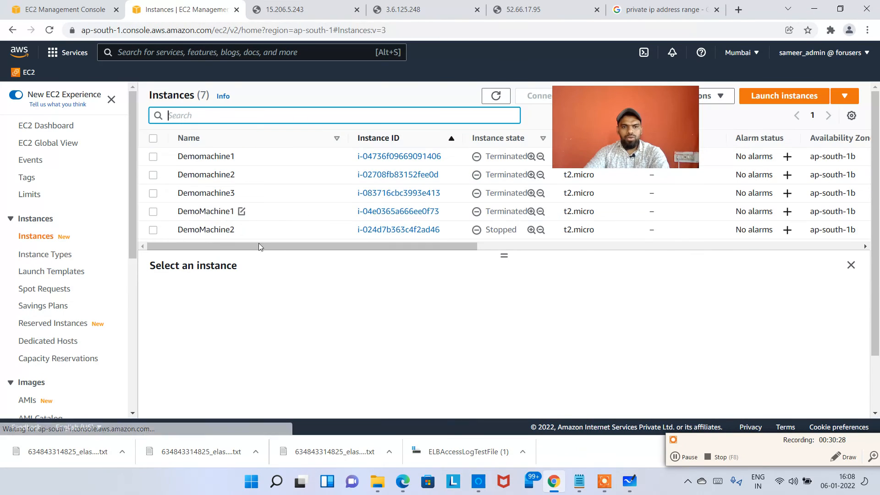
click(501, 145)
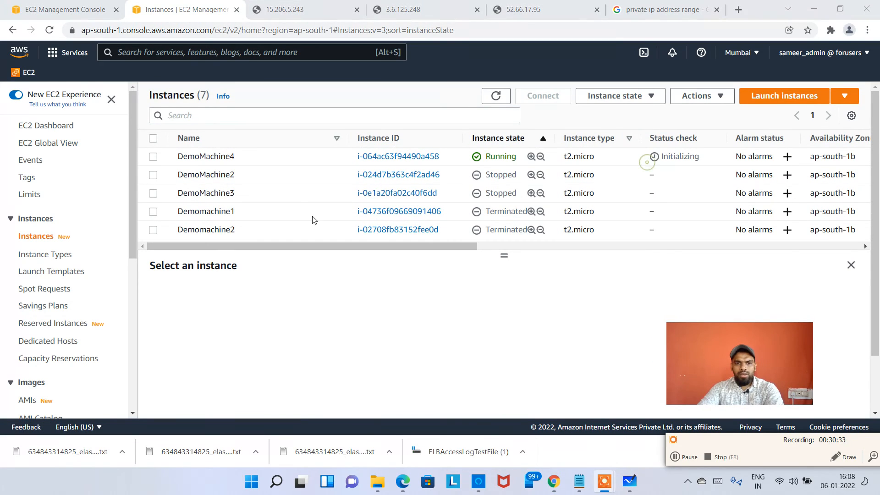
Copy DemoMachine4's public IPv4 address and add the line "DemoMachine4 ip is 3.111.40.119" below the crash question in Microsoft Whiteboard.
click(154, 157)
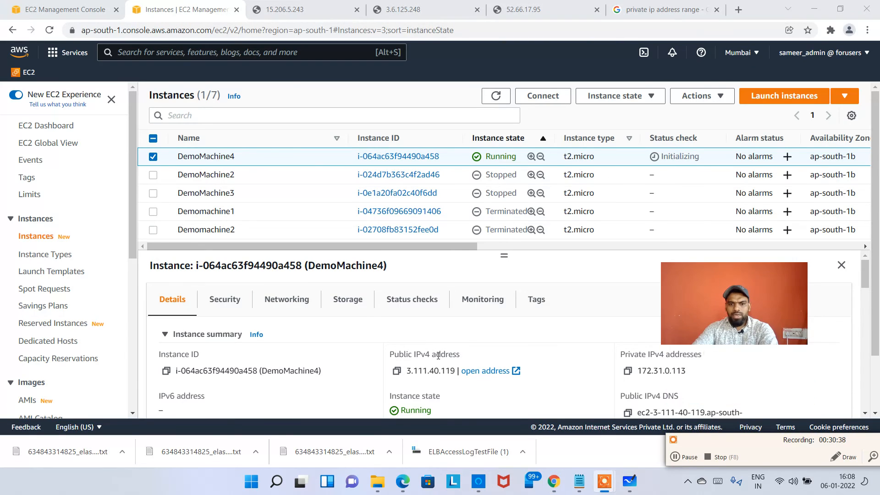
click(396, 371)
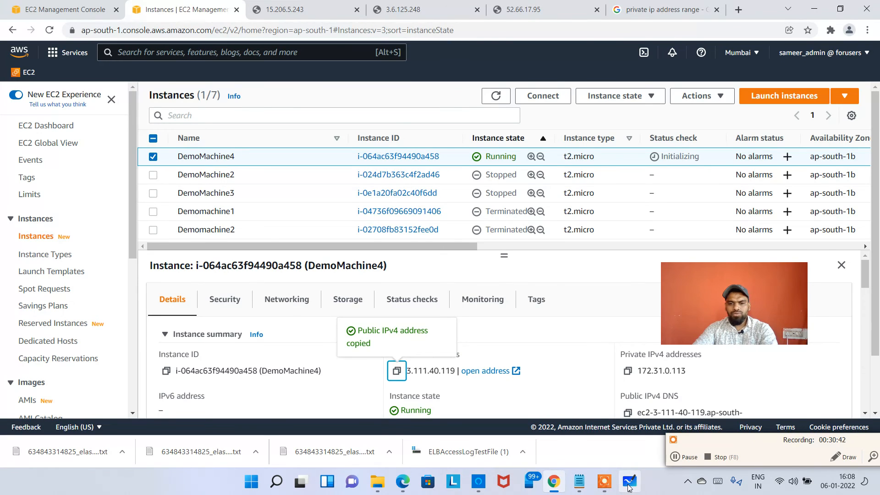
click(629, 480)
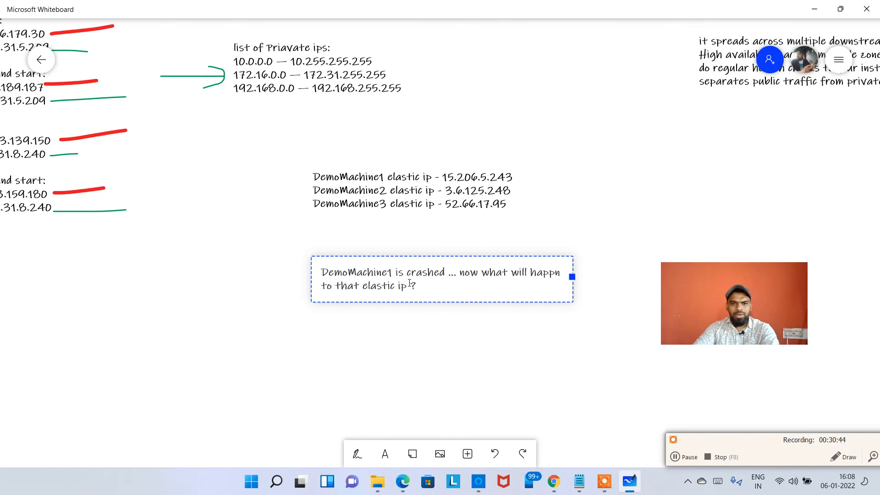
key(Return)
text(DemoMachine4 ip is)
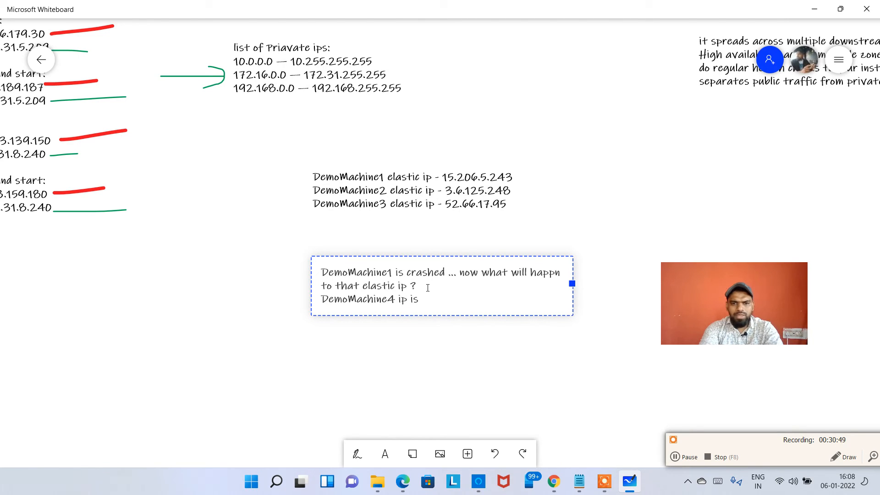
key(ctrl+v)
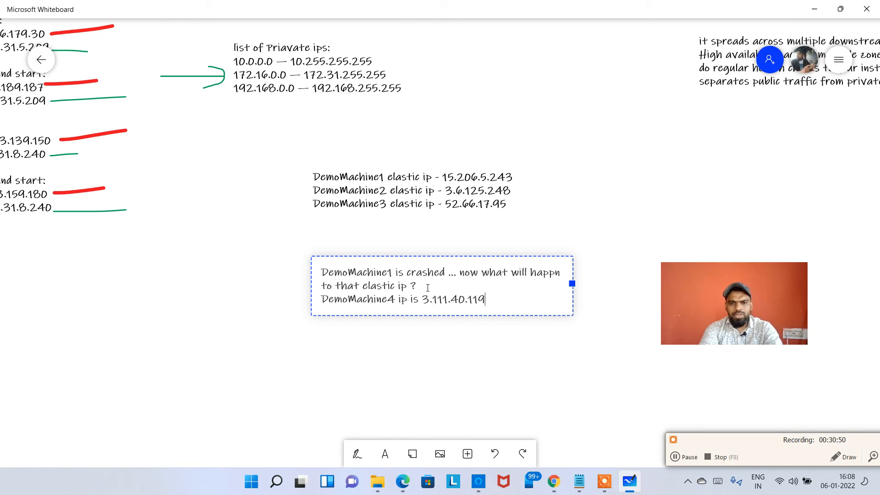
key(Return)
key(Return)
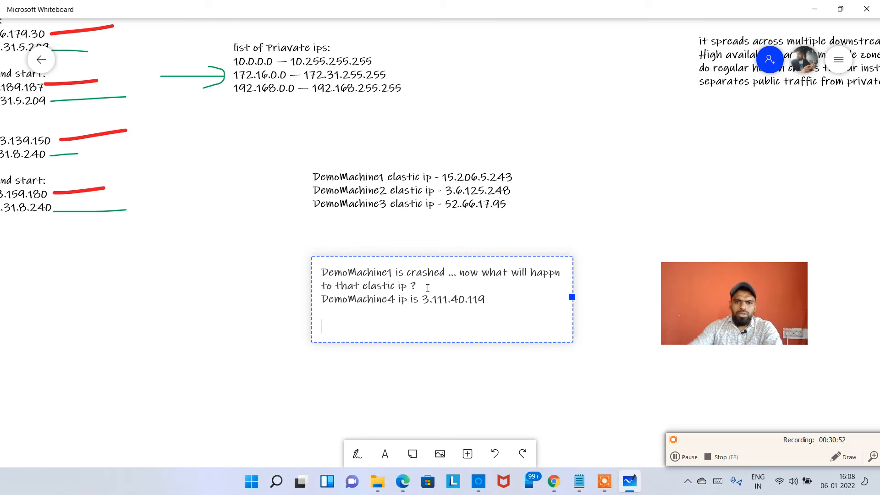
key(Escape)
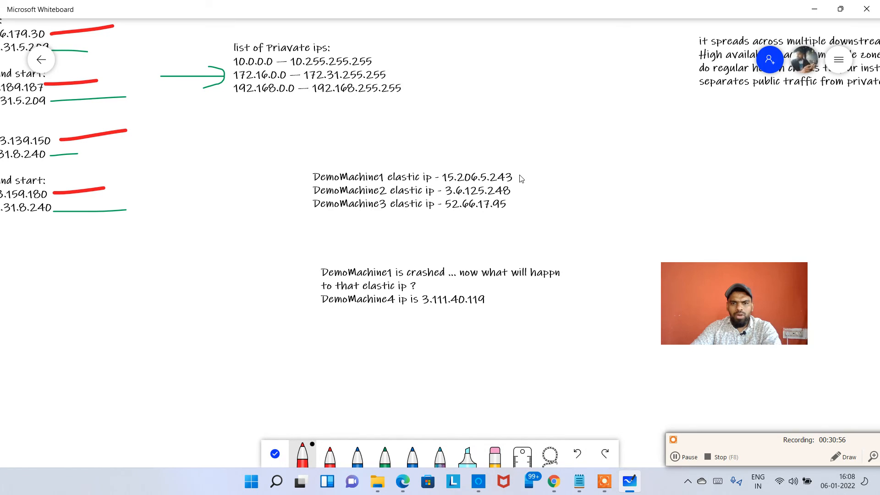
Draw a red arrow pointing to DemoMachine1's elastic IP 15.206.5.243 and circle that address in red.
drag(519, 174, 648, 163)
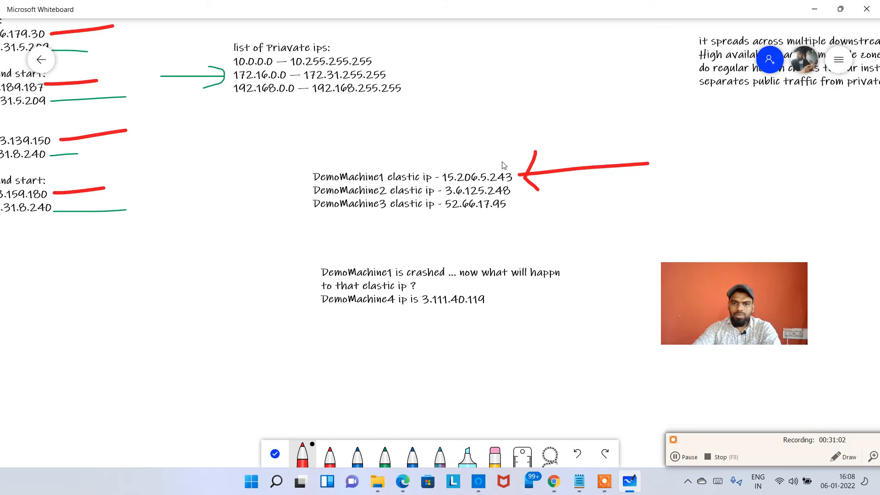
mouse_move(502, 162)
mouse_down()
mouse_move(445, 164)
mouse_move(519, 189)
mouse_move(503, 162)
mouse_up()
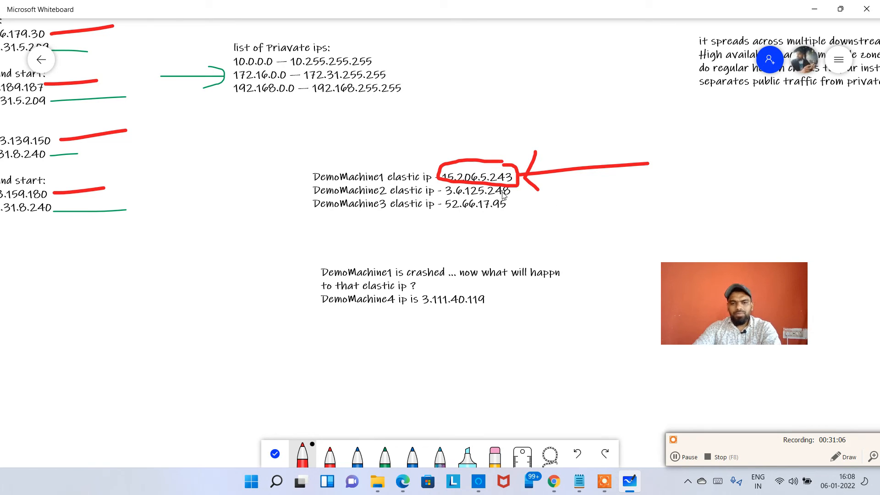
Switch back to the EC2 console in the browser and open the Elastic IP addresses list.
key(alt+Tab)
scroll(62, 311, down, 6)
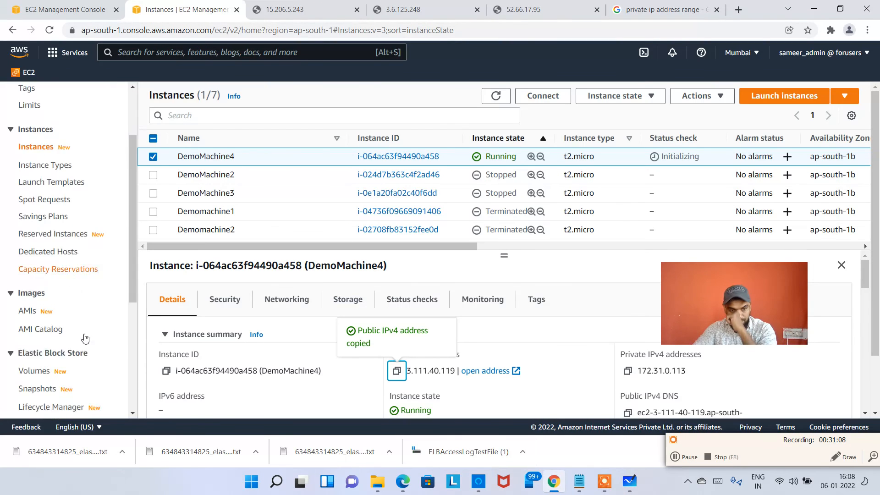
scroll(49, 345, up, 3)
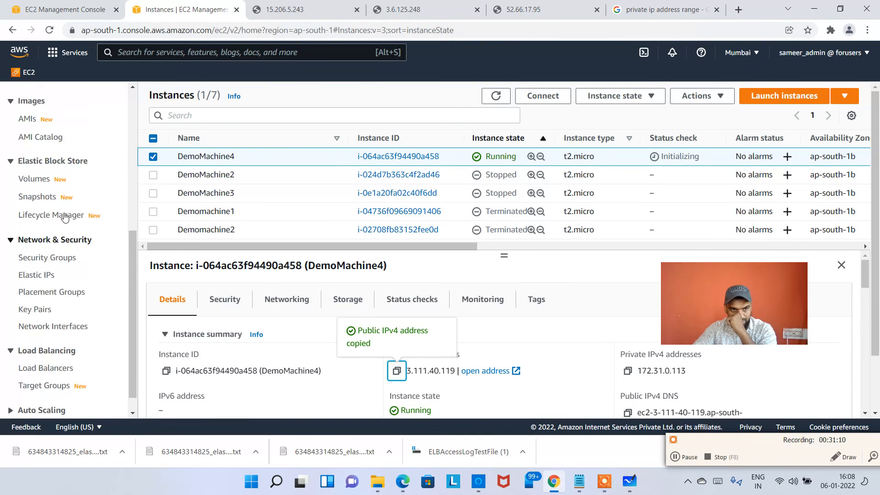
scroll(49, 202, up, 2)
scroll(48, 204, down, 5)
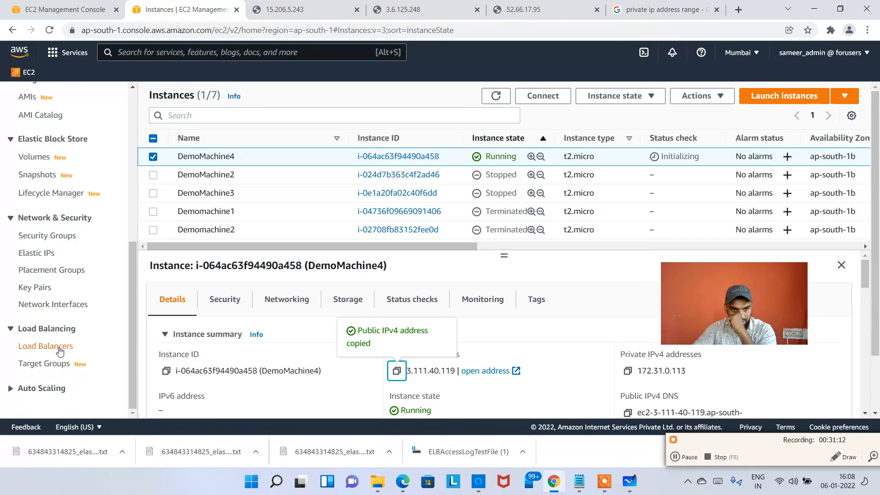
click(46, 253)
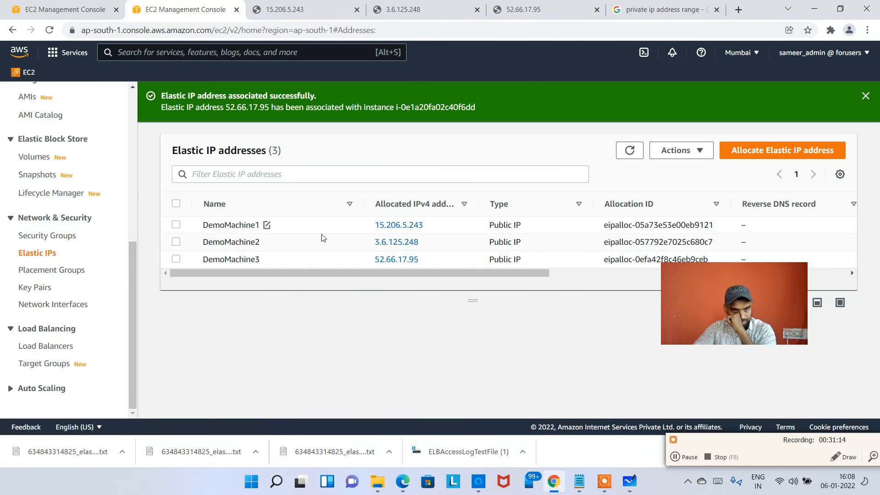
drag(700, 290, 742, 328)
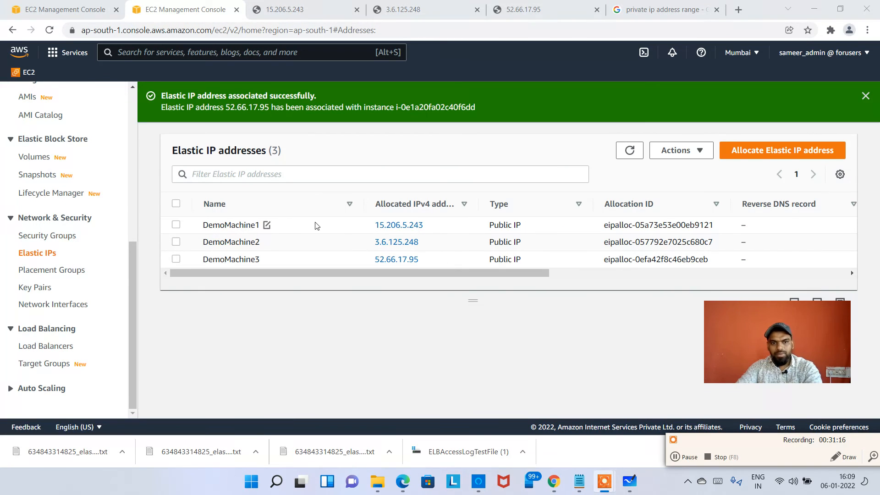
Check the instance associated with Elastic IP 15.206.5.243 and rename that address entry to DemoMachine4.
drag(476, 273, 664, 281)
click(550, 224)
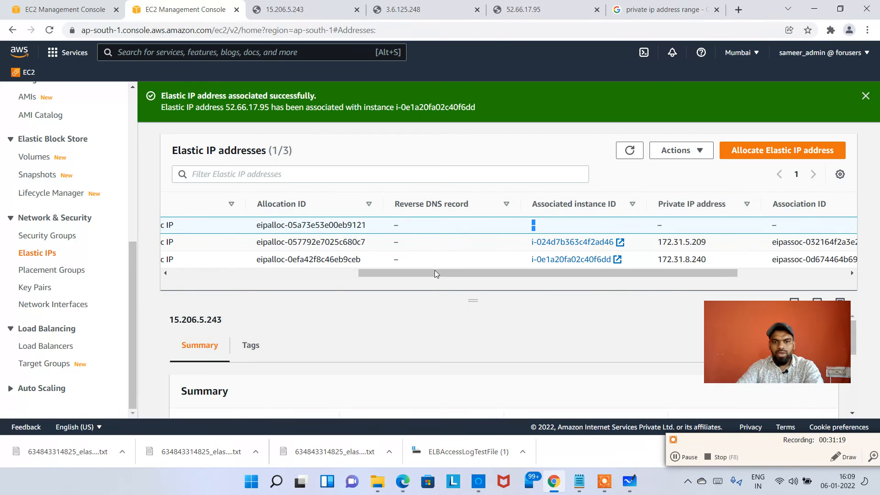
drag(434, 271, 244, 288)
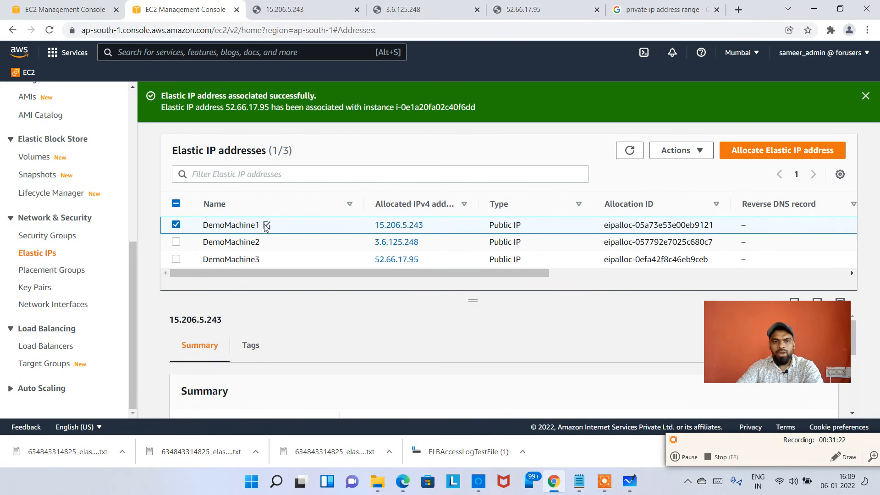
click(269, 225)
click(351, 247)
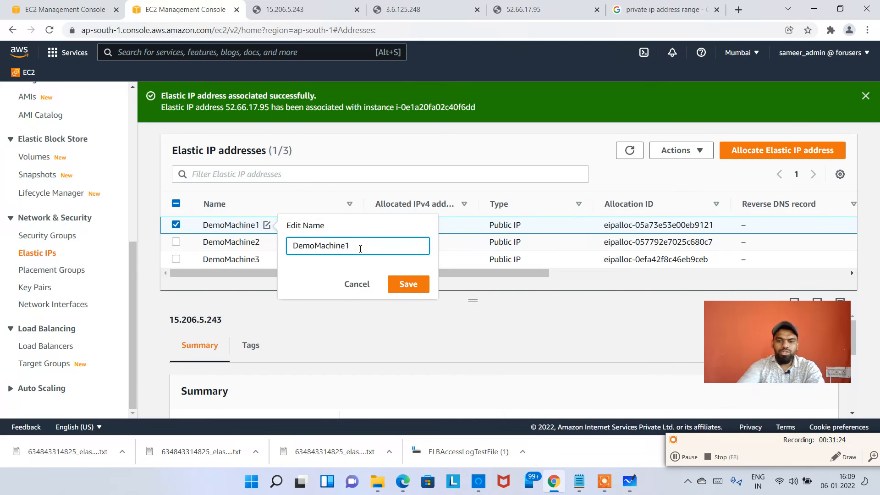
key(BackSpace)
text(4)
click(429, 287)
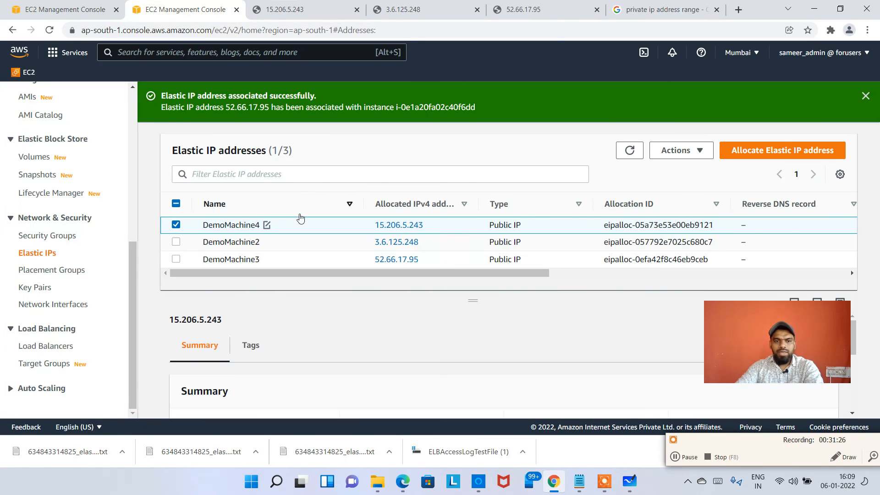
Associate Elastic IP 15.206.5.243 with the running DemoMachine4 instance, using private IP address 172.31.0.113.
click(692, 155)
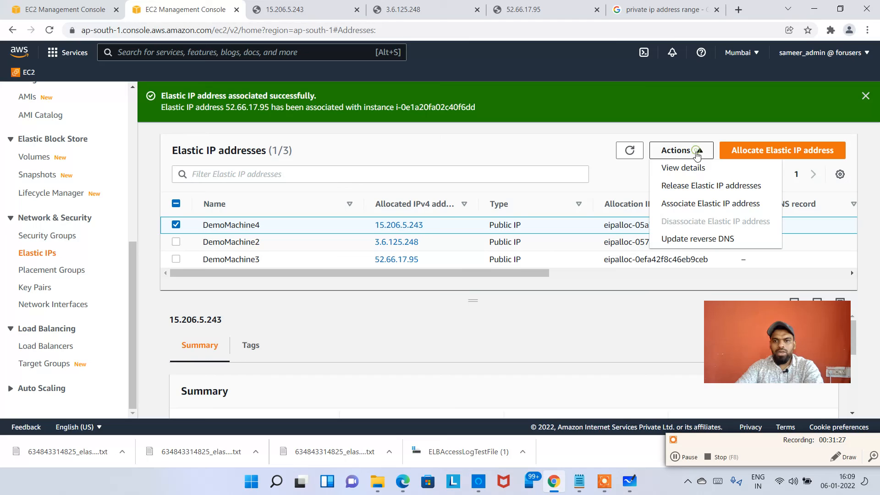
click(703, 204)
scroll(185, 242, down, 1)
click(201, 282)
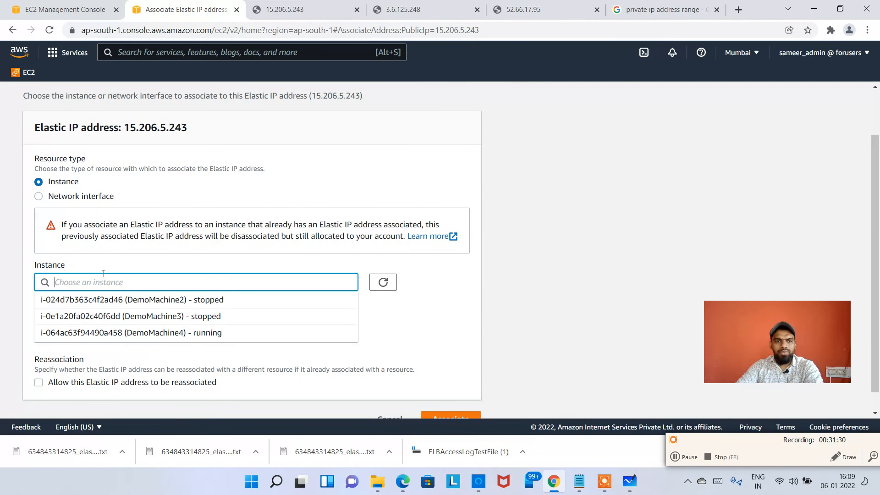
click(214, 333)
scroll(275, 343, down, 1)
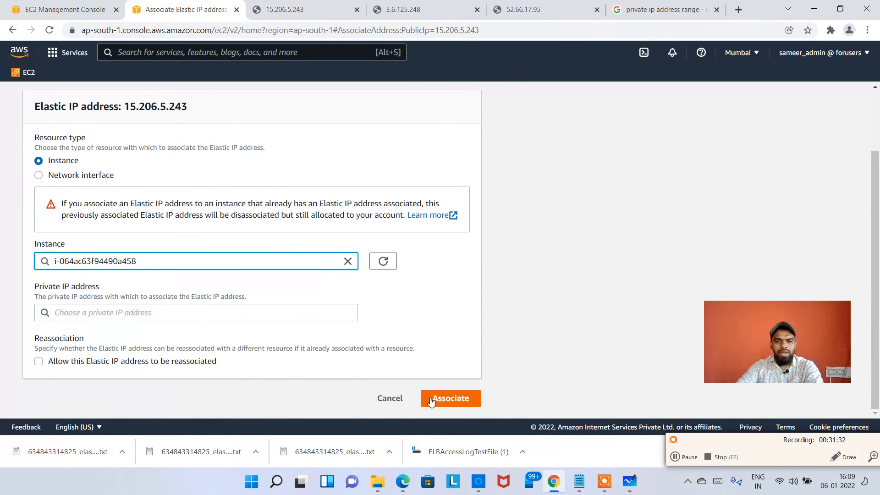
click(216, 312)
click(116, 338)
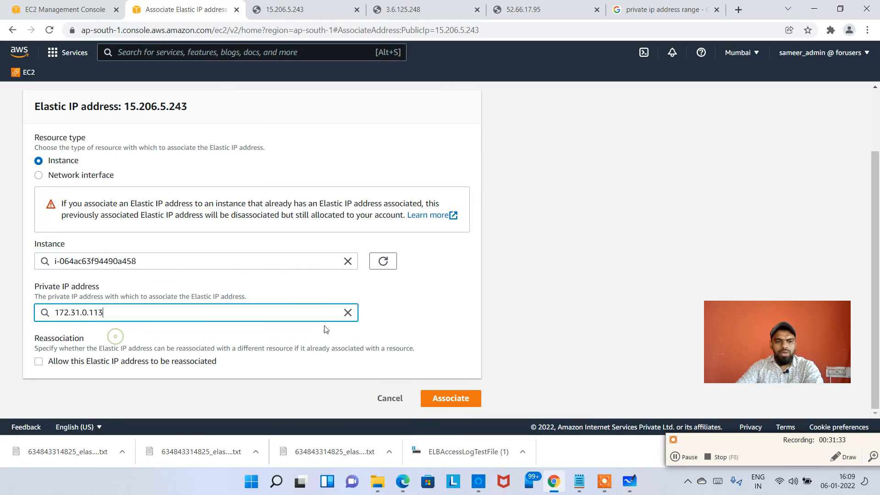
click(453, 399)
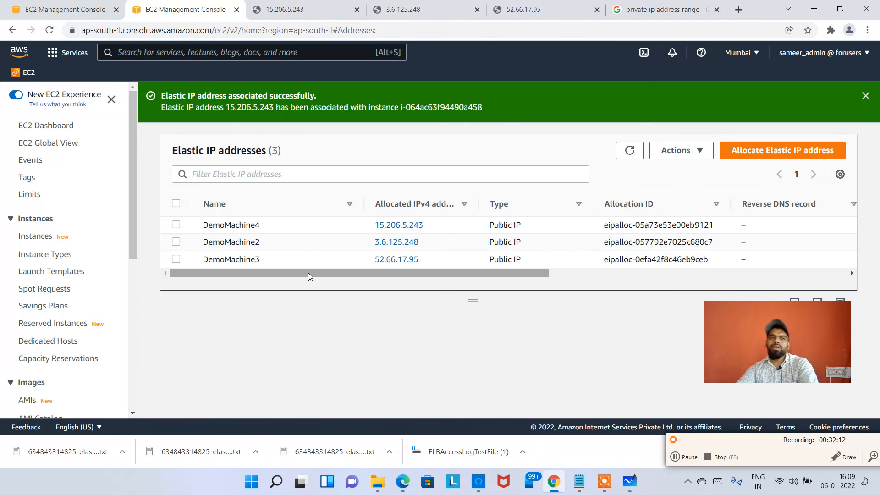
mouse_move(304, 272)
mouse_down()
mouse_move(350, 275)
mouse_move(301, 278)
mouse_up()
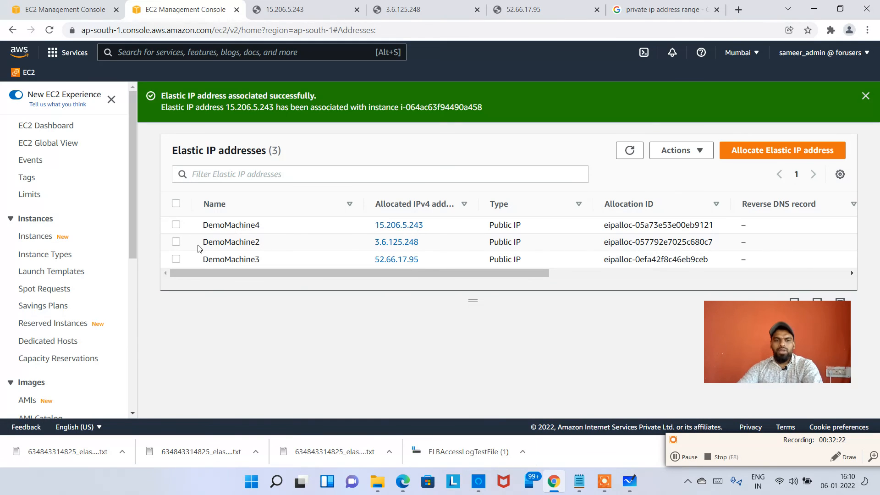
scroll(91, 261, down, 5)
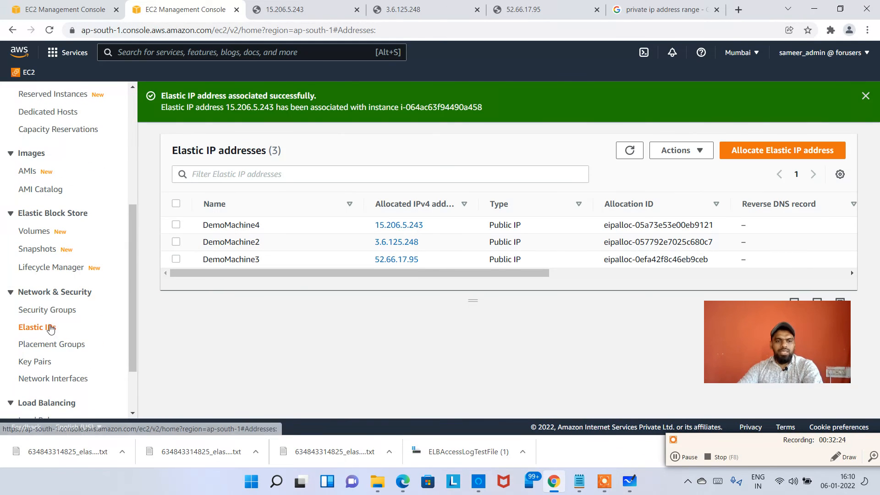
click(176, 204)
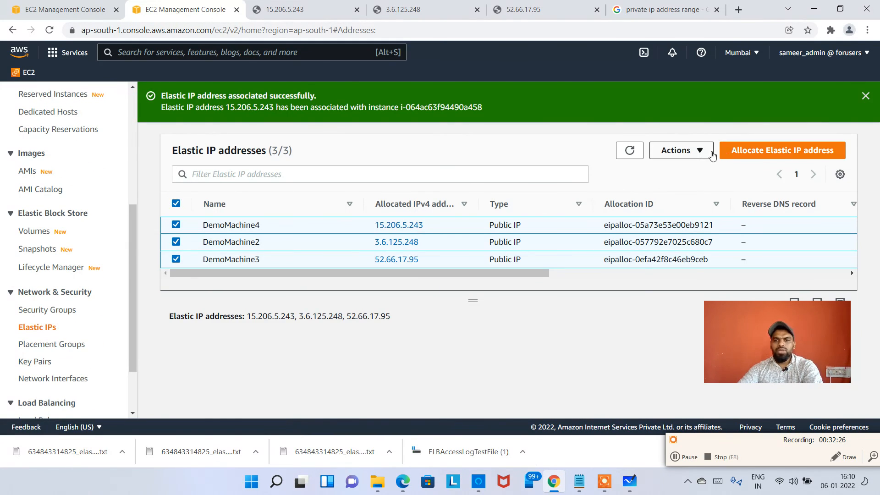
click(687, 150)
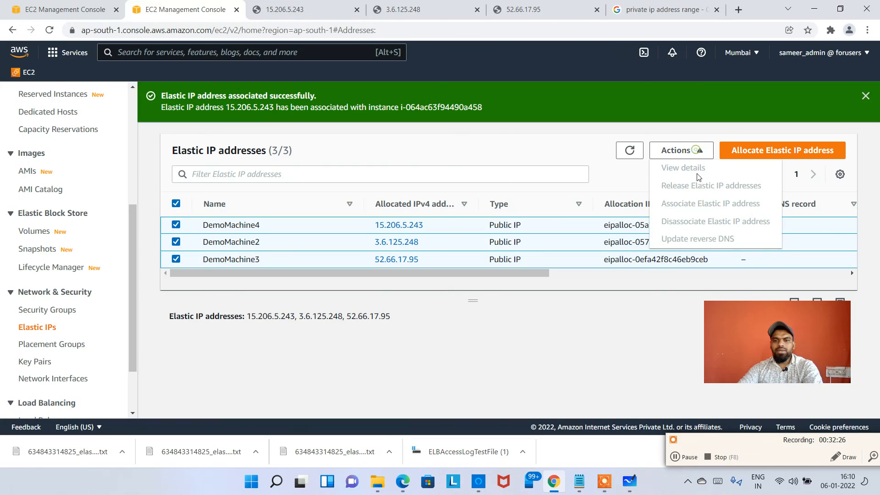
click(176, 203)
Disassociate DemoMachine3's Elastic IP address 52.66.17.95 from its instance.
click(176, 259)
click(676, 150)
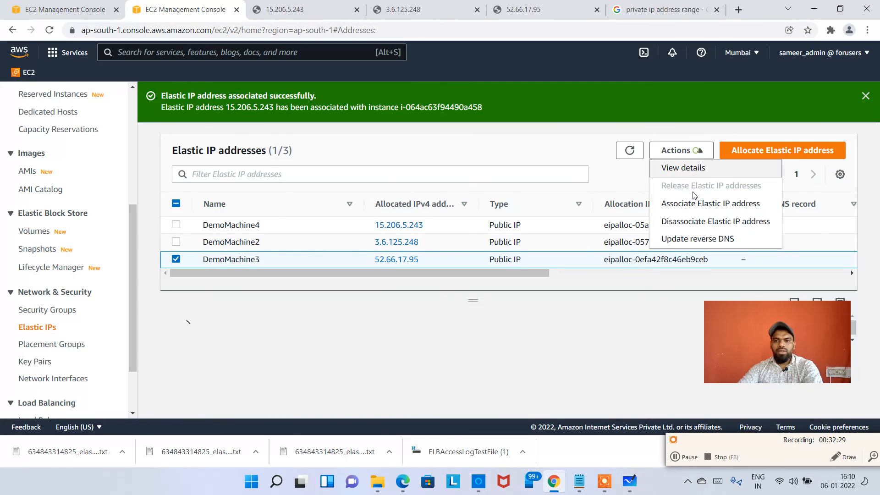
click(741, 221)
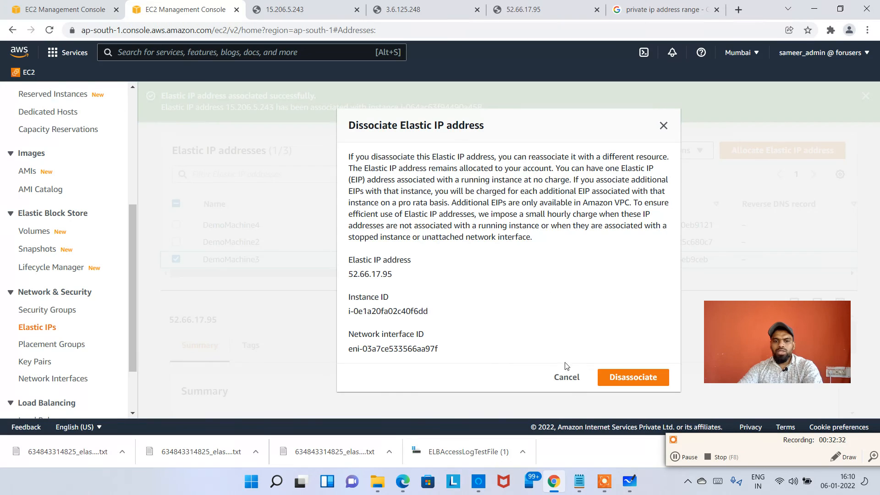
click(635, 374)
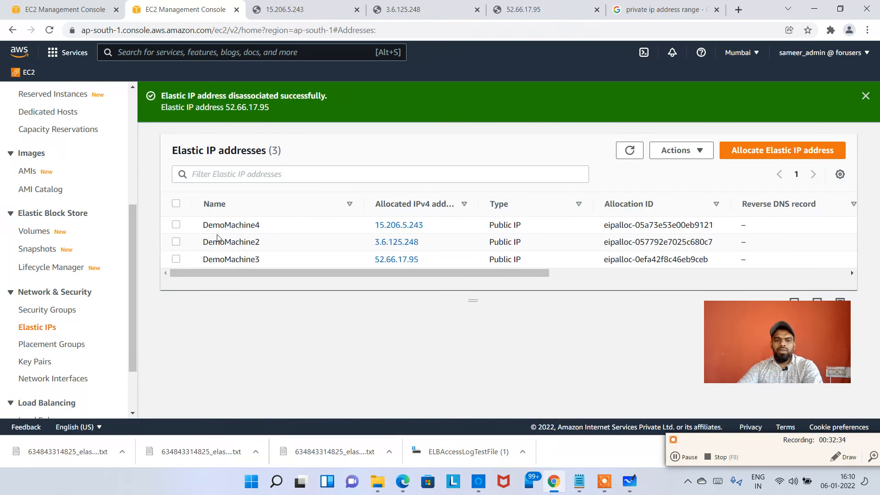
Disassociate DemoMachine2's Elastic IP address 3.6.125.248 from its instance.
click(176, 242)
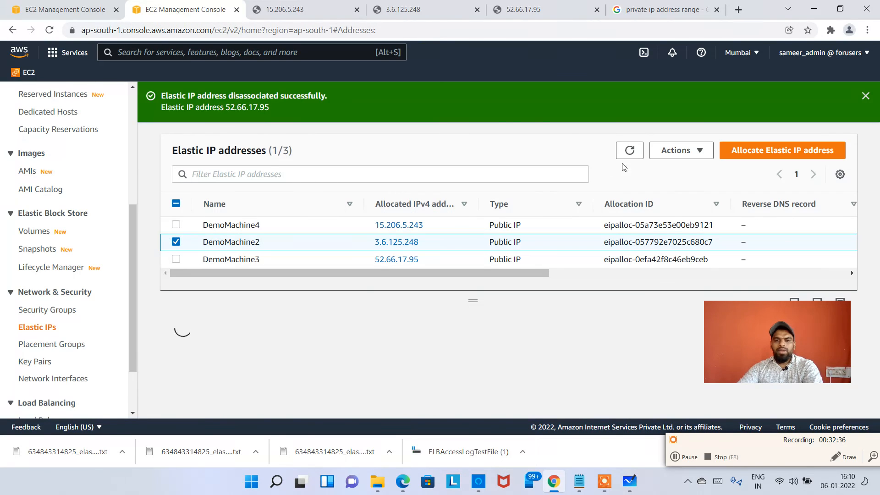
click(678, 151)
click(700, 221)
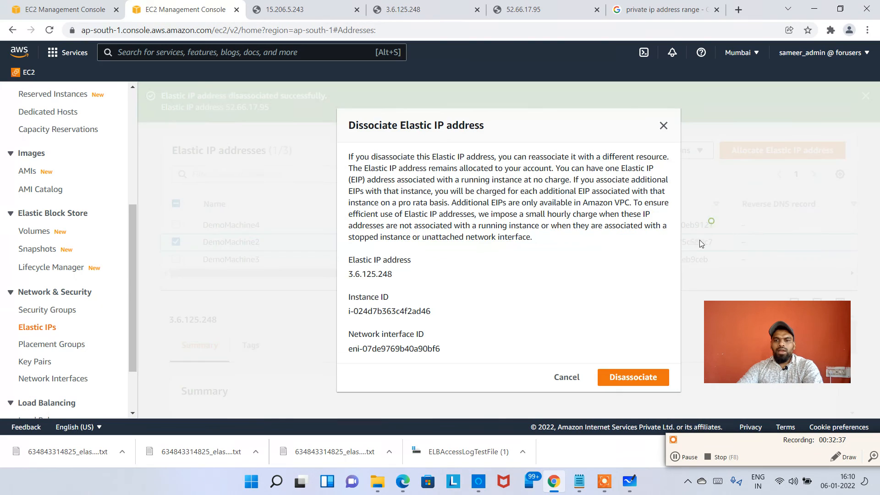
click(617, 375)
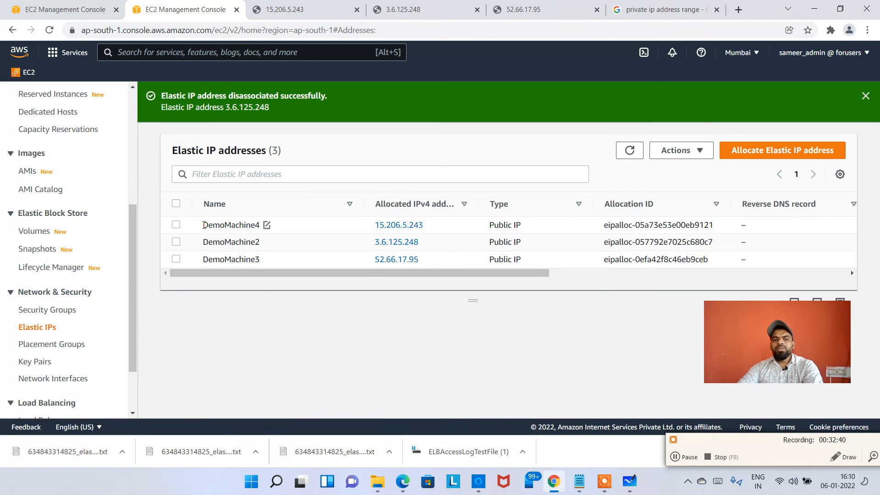
Disassociate DemoMachine4's Elastic IP address 15.206.5.243 from its instance.
click(176, 225)
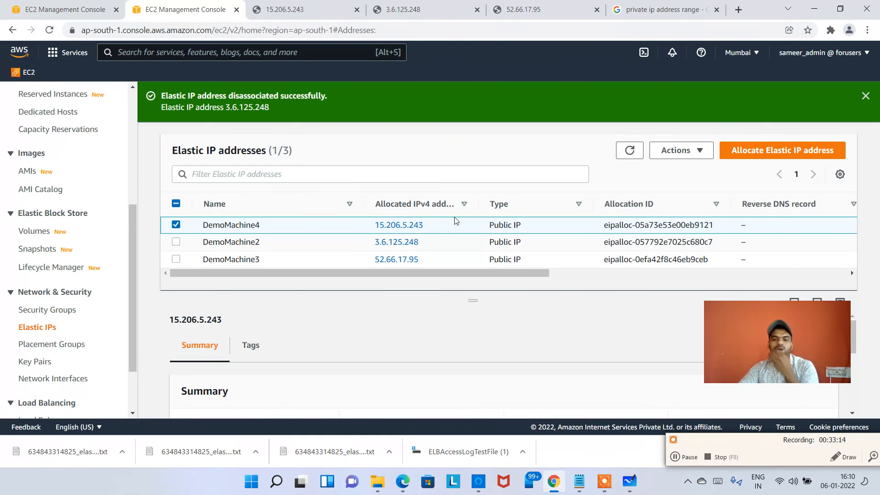
mouse_move(444, 275)
mouse_down()
mouse_move(630, 275)
mouse_move(442, 275)
mouse_up()
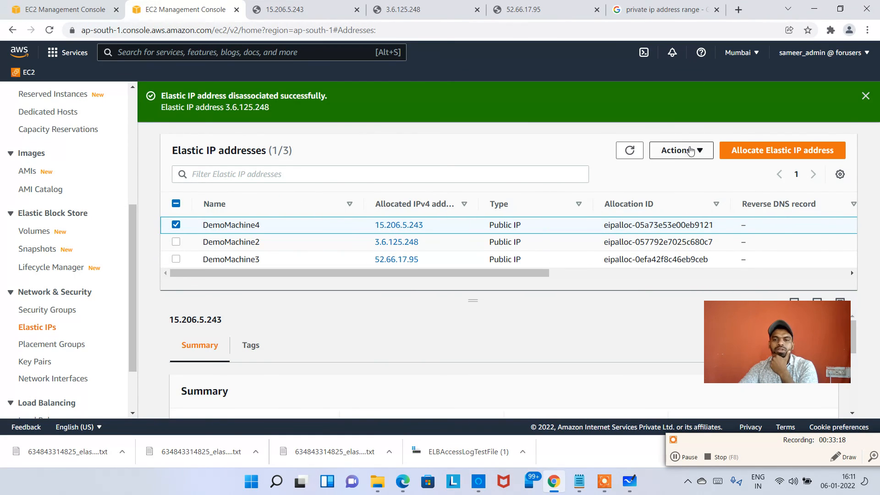
click(678, 150)
click(715, 220)
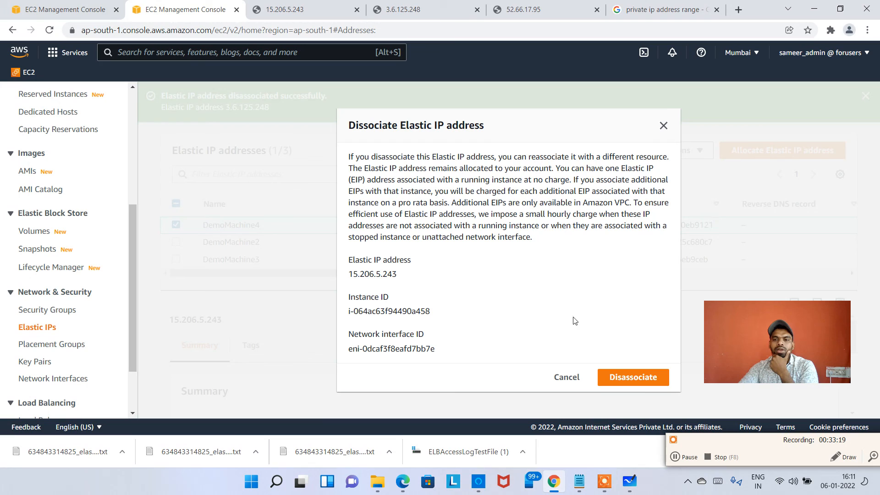
click(622, 383)
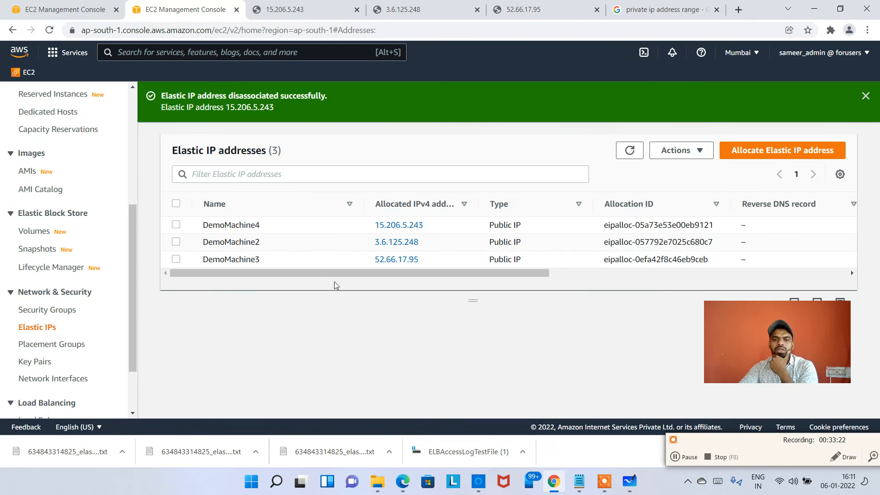
Check the associated instance IDs and release all three Elastic IP addresses: 15.206.5.243, 3.6.125.248 and 52.66.17.95.
drag(281, 274, 538, 278)
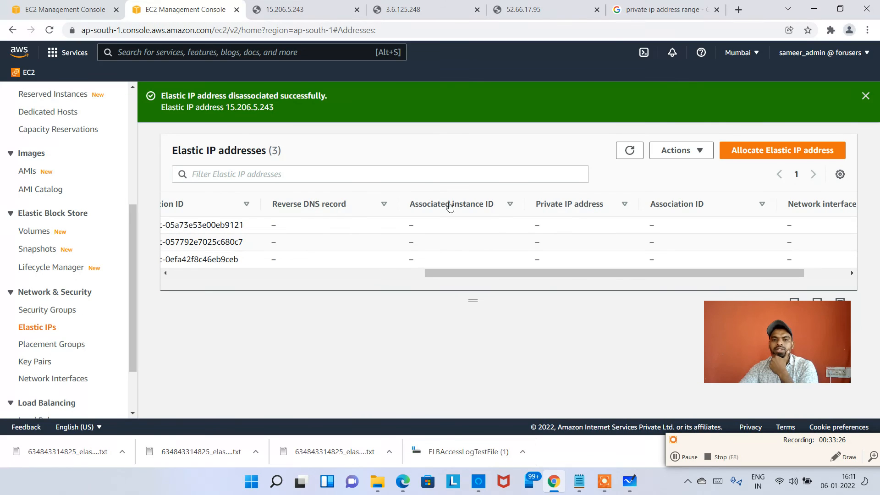
drag(456, 271, 192, 274)
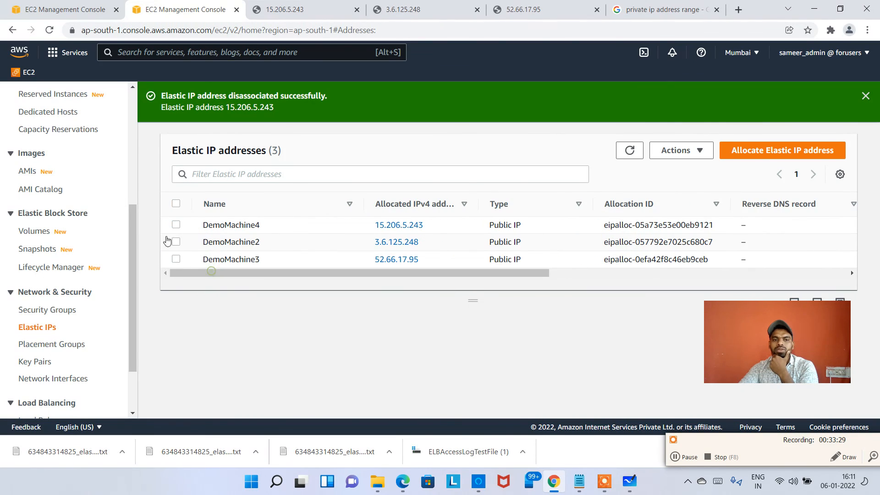
click(176, 204)
click(687, 155)
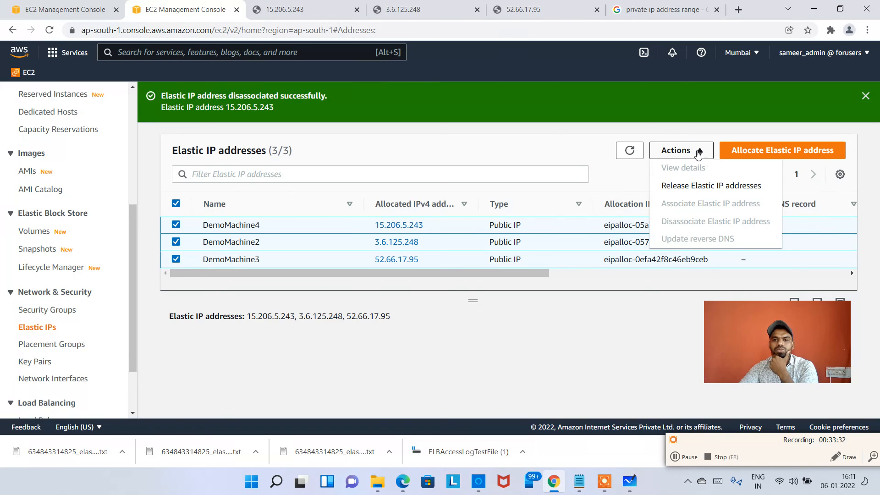
click(706, 185)
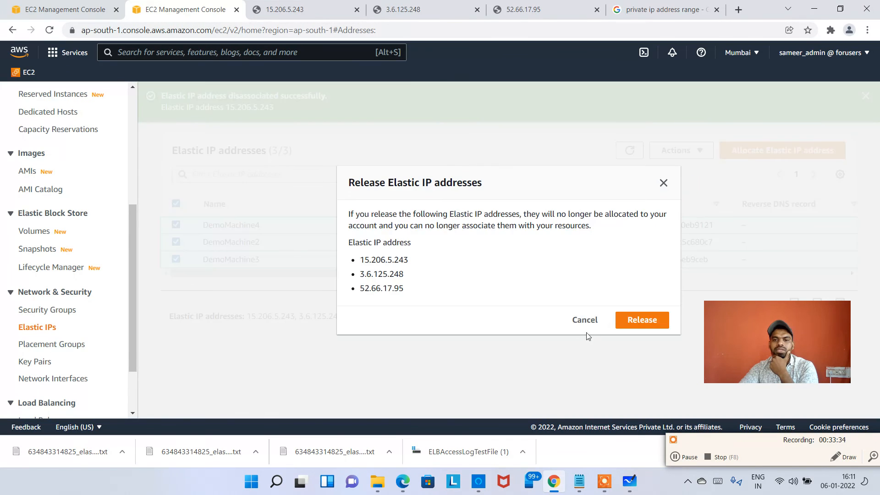
click(665, 314)
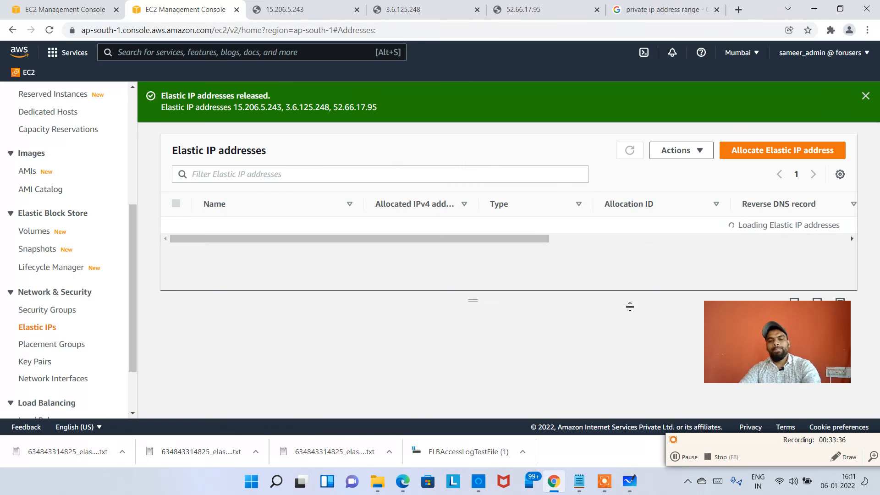
Open the instances list, sort it by instance state in descending order, and add DemoMachine3 and DemoMachine2 to the selection.
scroll(60, 255, up, 5)
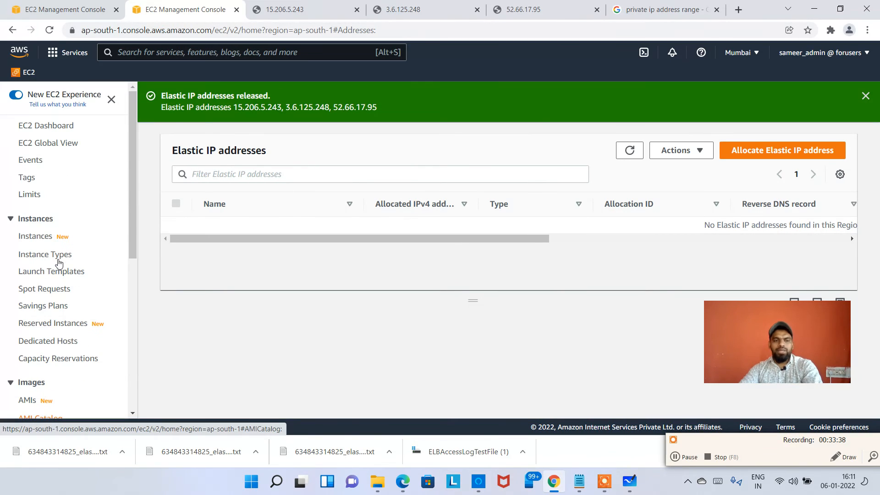
click(36, 236)
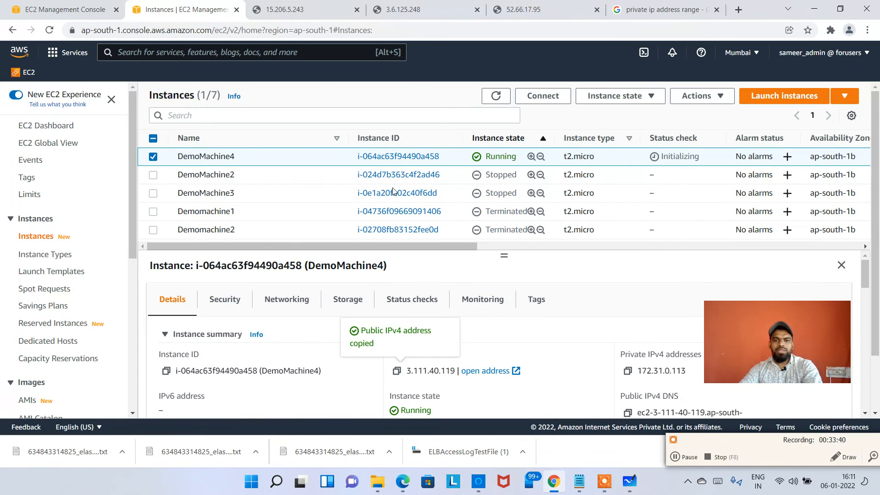
scroll(485, 148, down, 3)
click(494, 137)
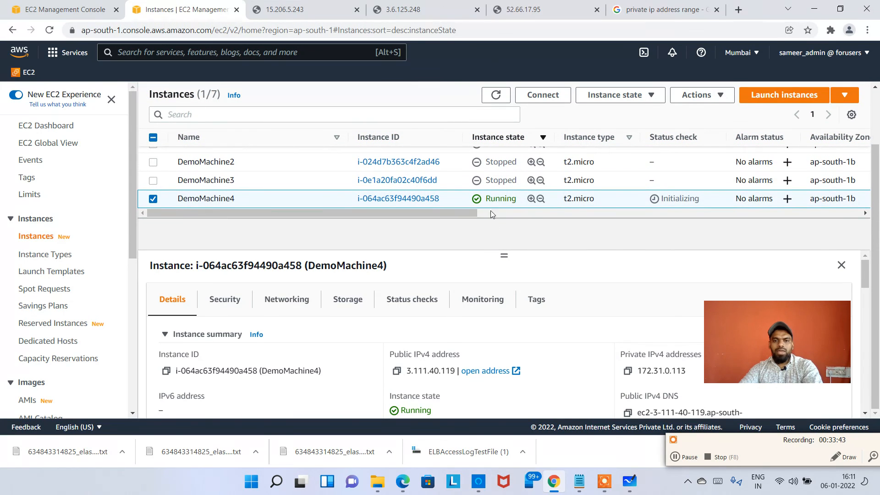
click(153, 180)
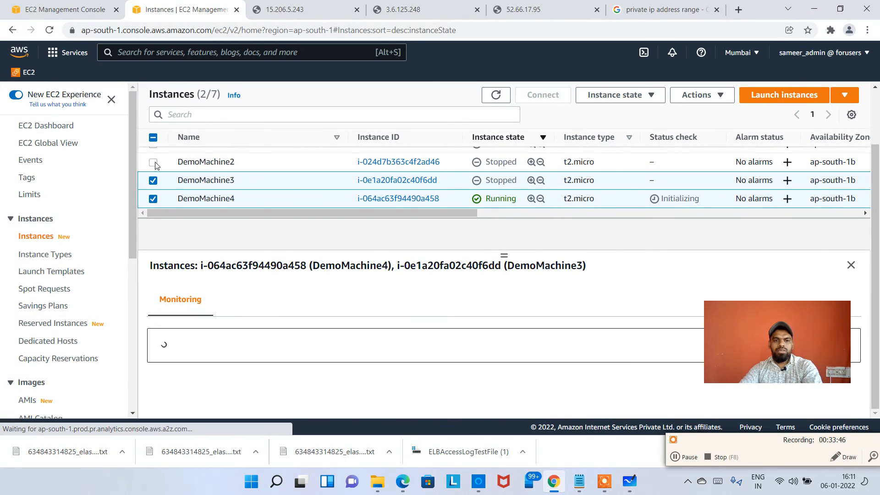
click(153, 162)
Rename the running DemoMachine4 instance to DemoMachine1.
click(241, 198)
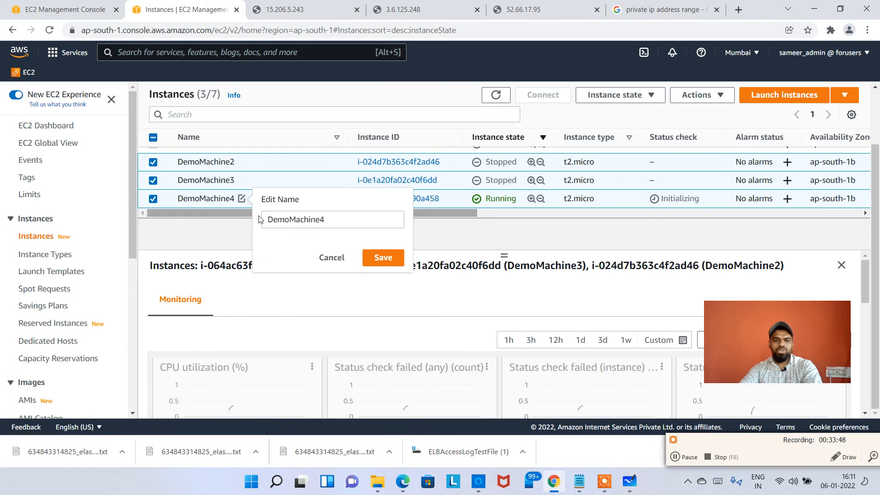
double_click(334, 220)
click(336, 219)
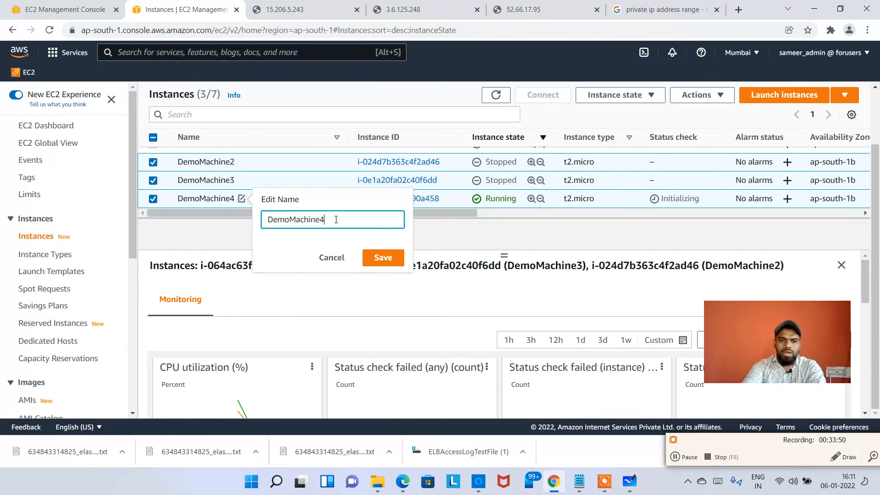
key(BackSpace)
text(1)
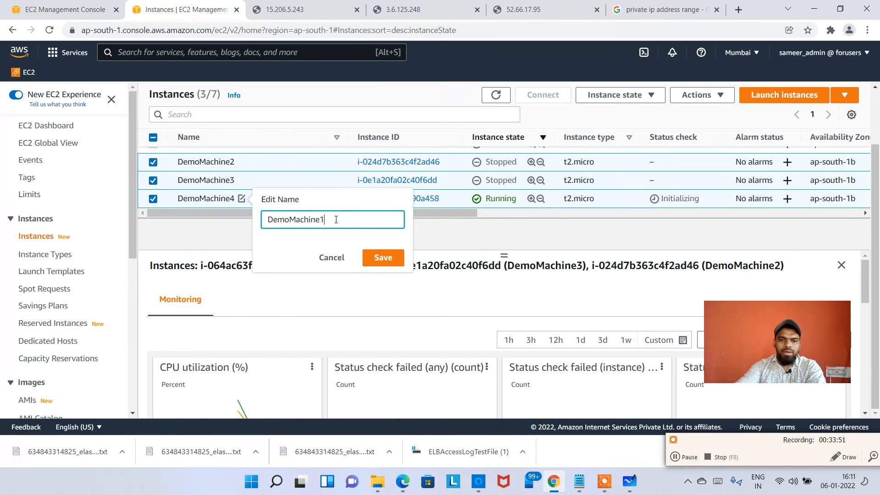
click(384, 257)
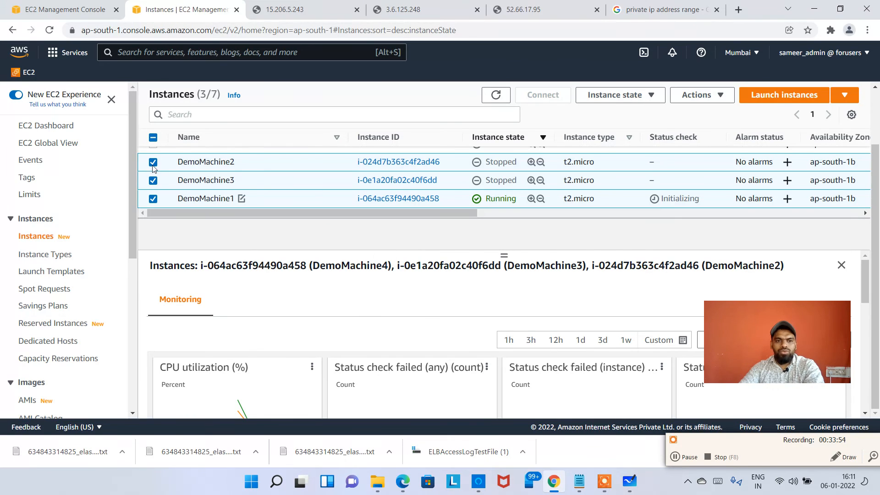
Exclude DemoMachine1 from the selection and start the stopped instances DemoMachine2 and DemoMachine3.
click(153, 199)
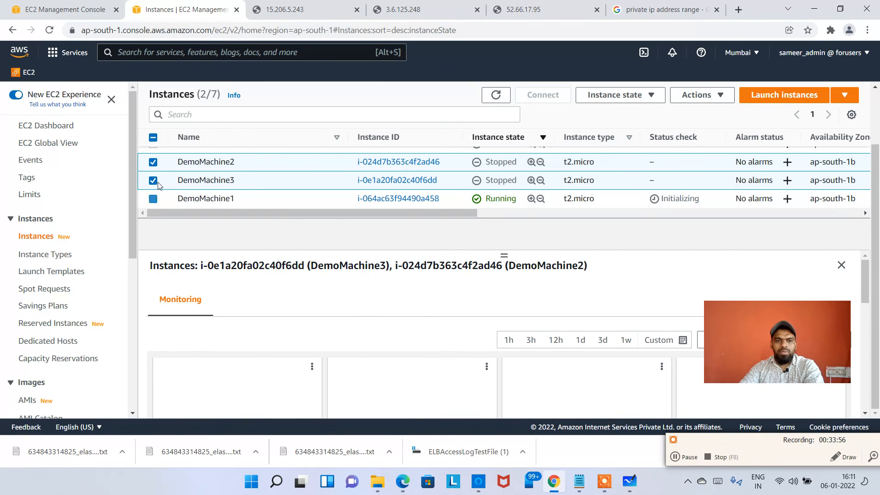
click(153, 162)
click(153, 162)
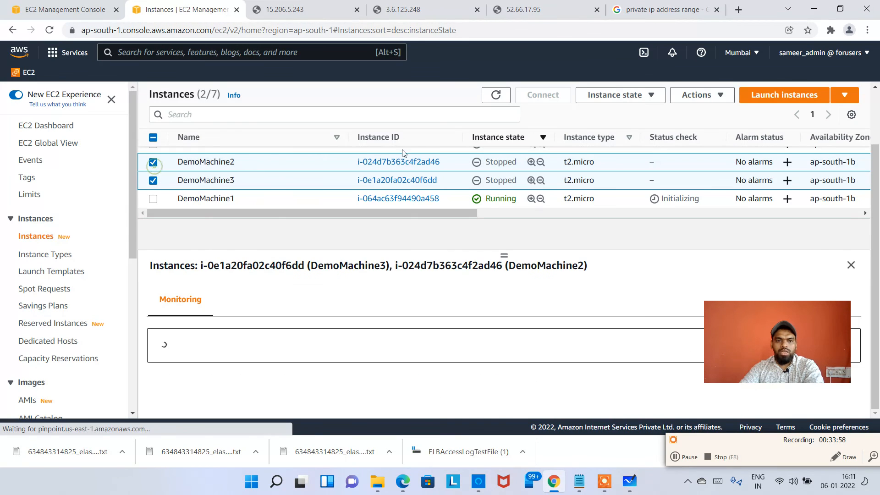
click(644, 94)
click(635, 133)
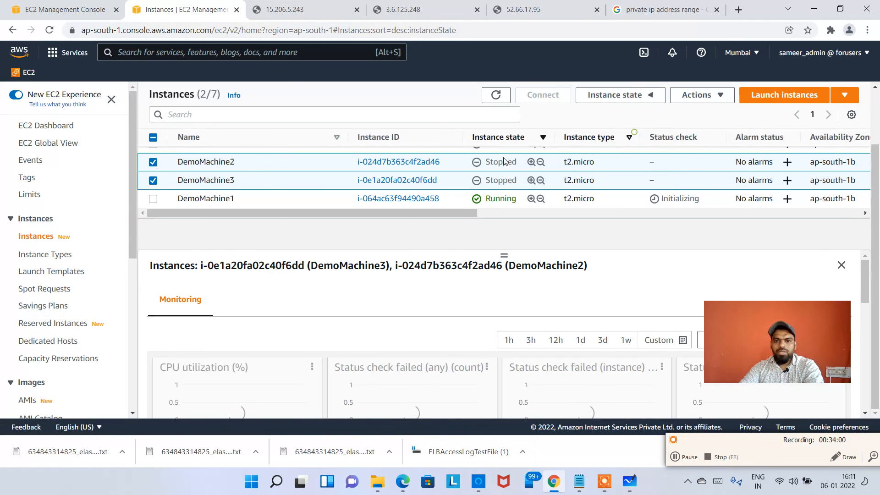